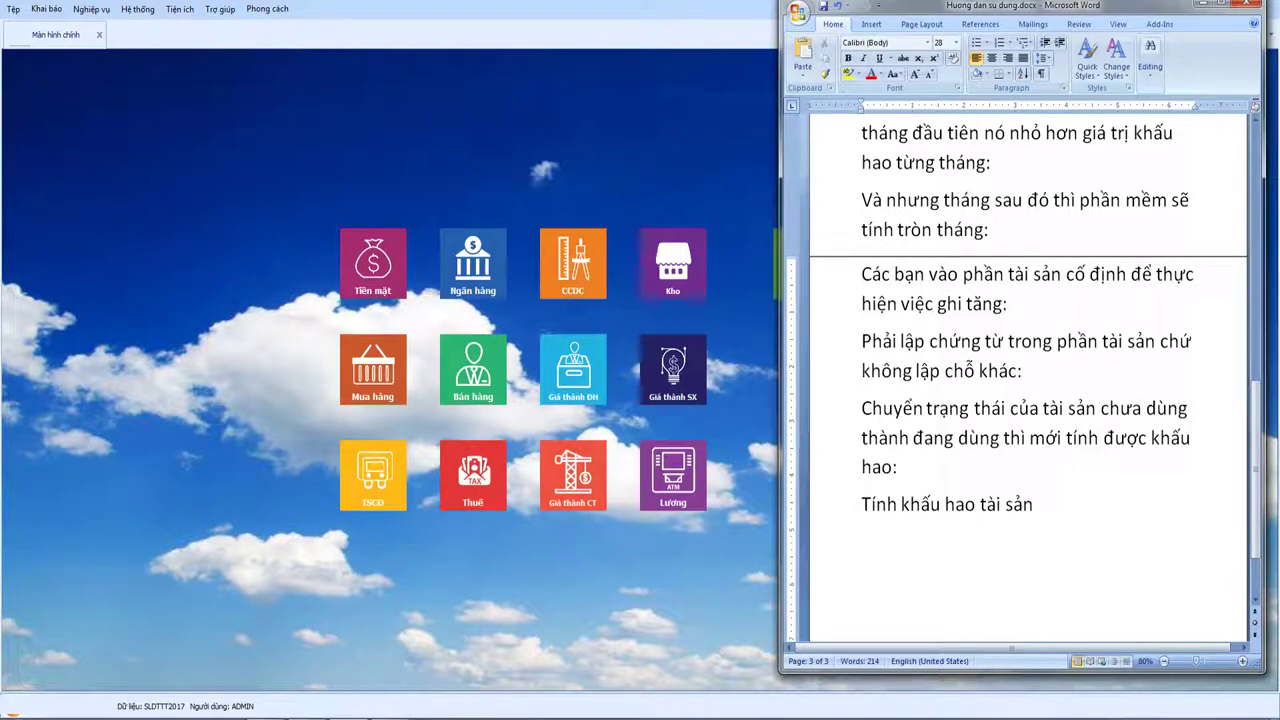
# - Add the line "Thương mại dịch vụ đơn thuần:" below "Tính khấu hao tài sản" in the Word notes
pyautogui.write('Thương ma')
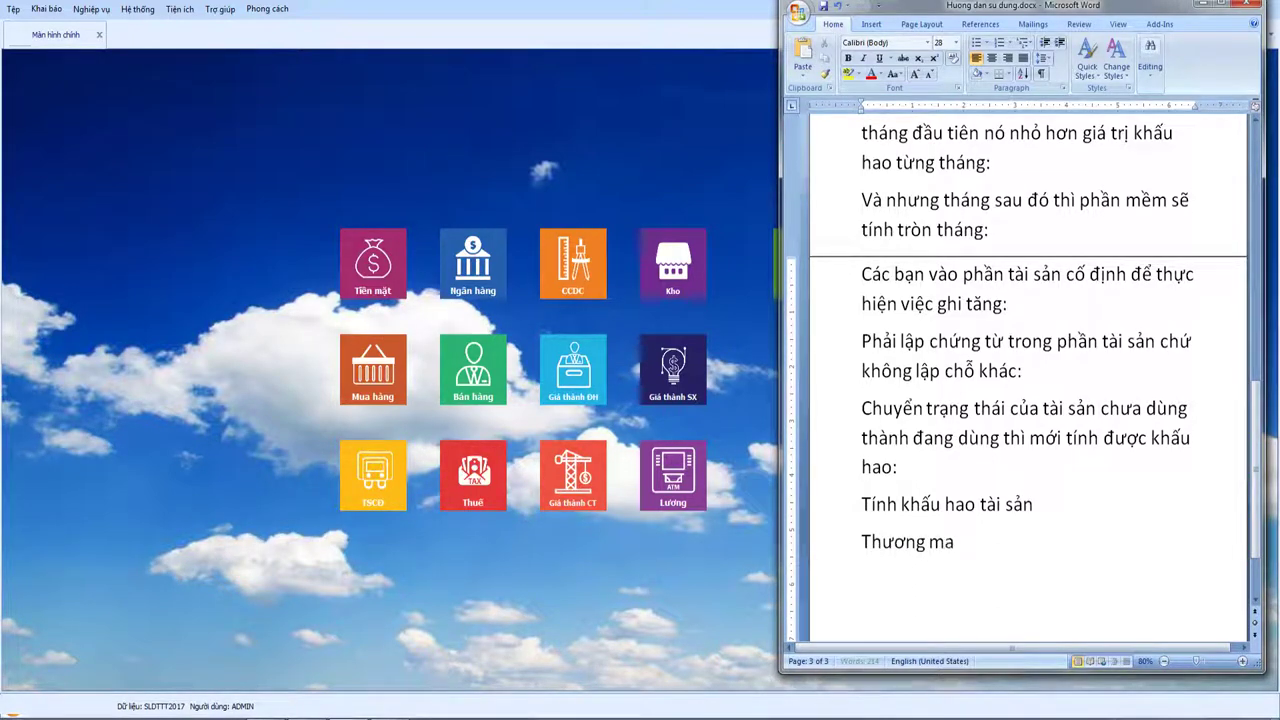
pyautogui.write('i dich vụ đ')
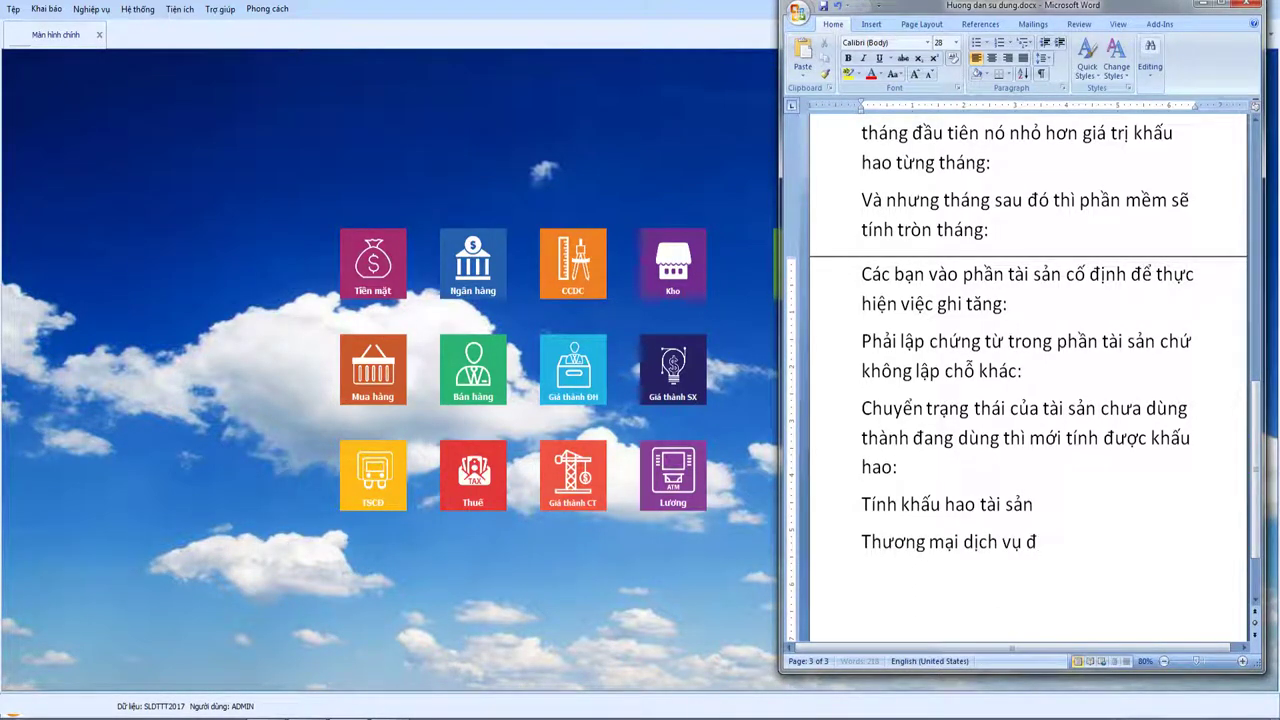
pyautogui.write('ơn tuả')
pyautogui.press('BackSpace')
pyautogui.press('BackSpace')
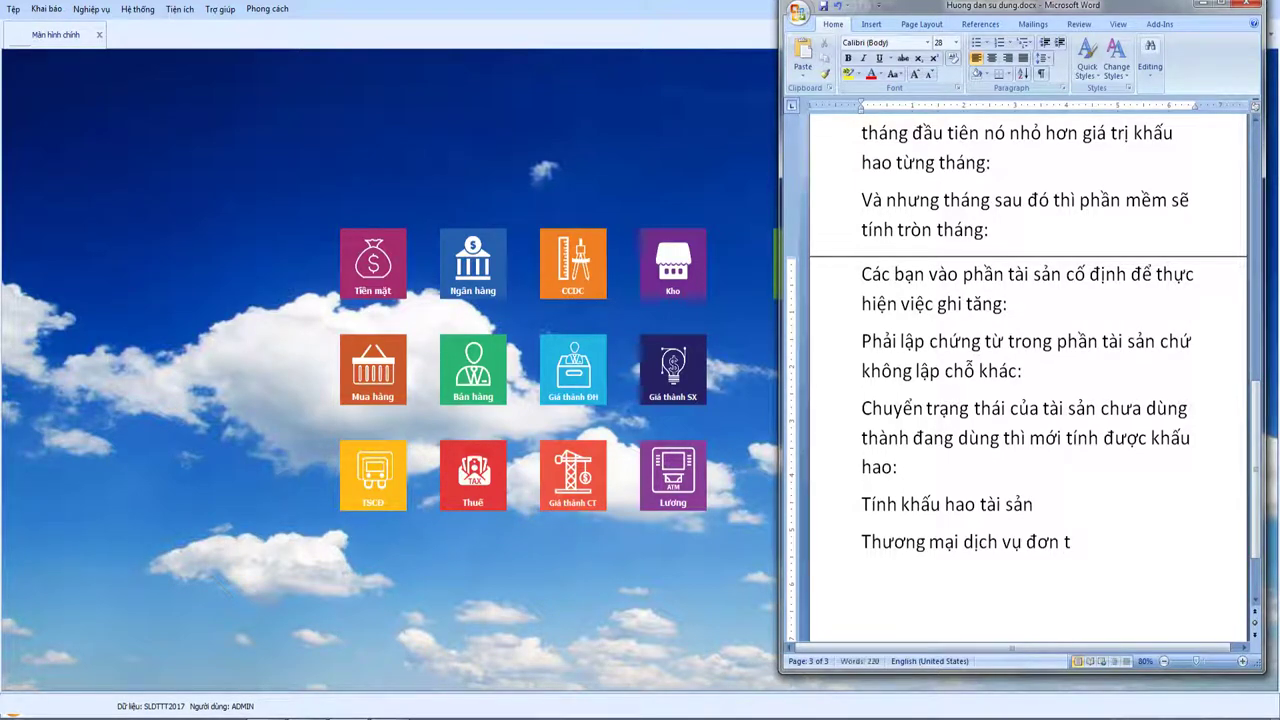
pyautogui.write('hia')
pyautogui.press('BackSpace')
pyautogui.press('BackSpace')
pyautogui.press('BackSpace')
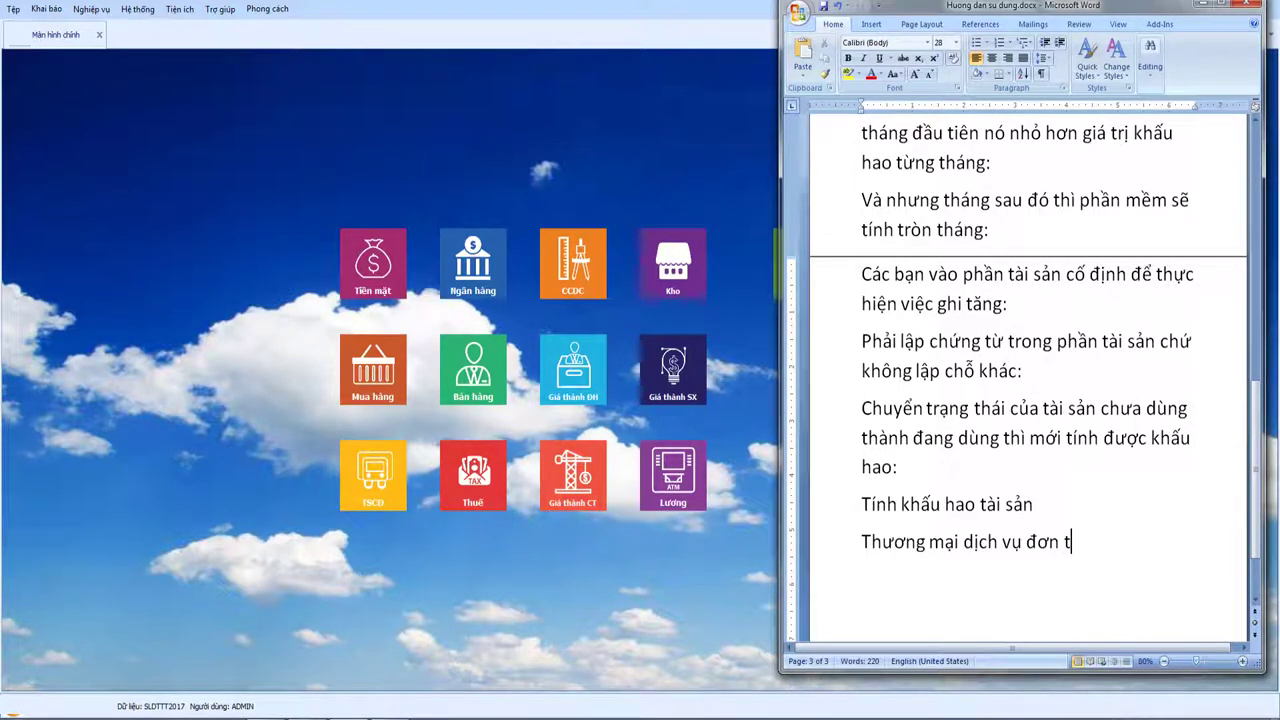
pyautogui.write('huânf')
pyautogui.write(':')
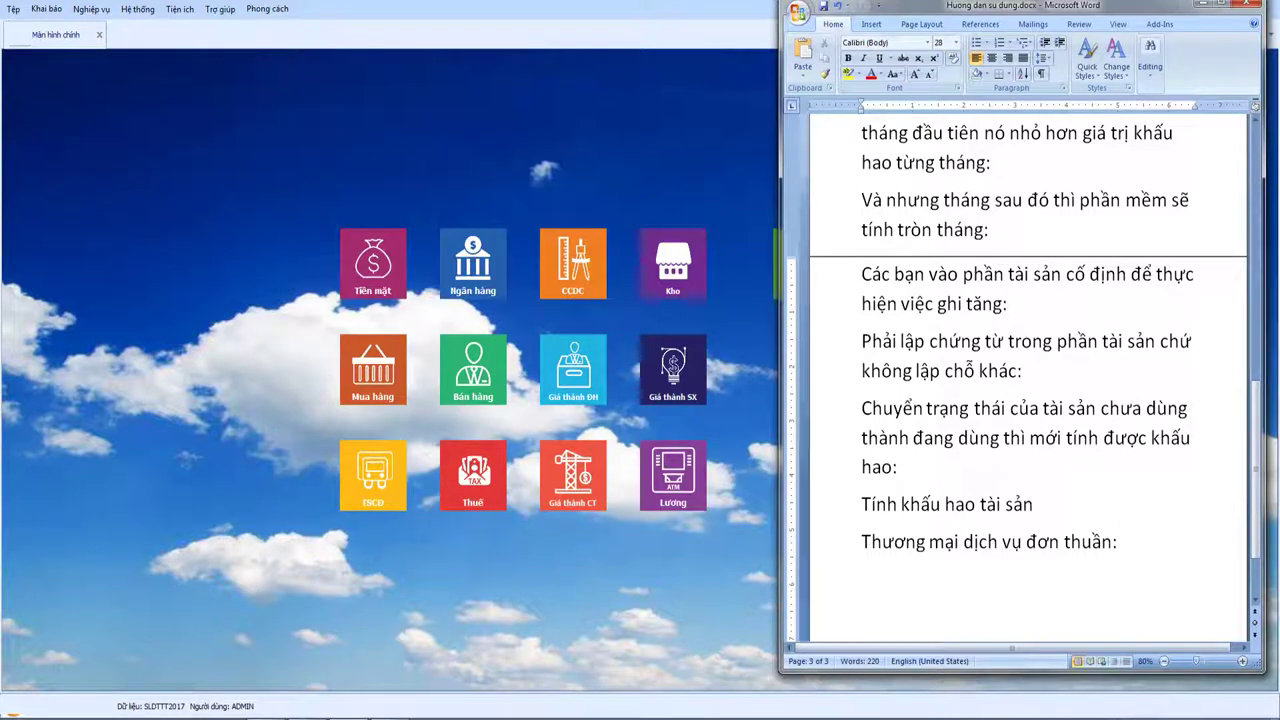
# - Add two new lines to the notes: "Xây dựng, tư vấn thiết kế" and "Sản xuất sản phẩm:"
pyautogui.press('Return')
pyautogui.write('Xây dưn')
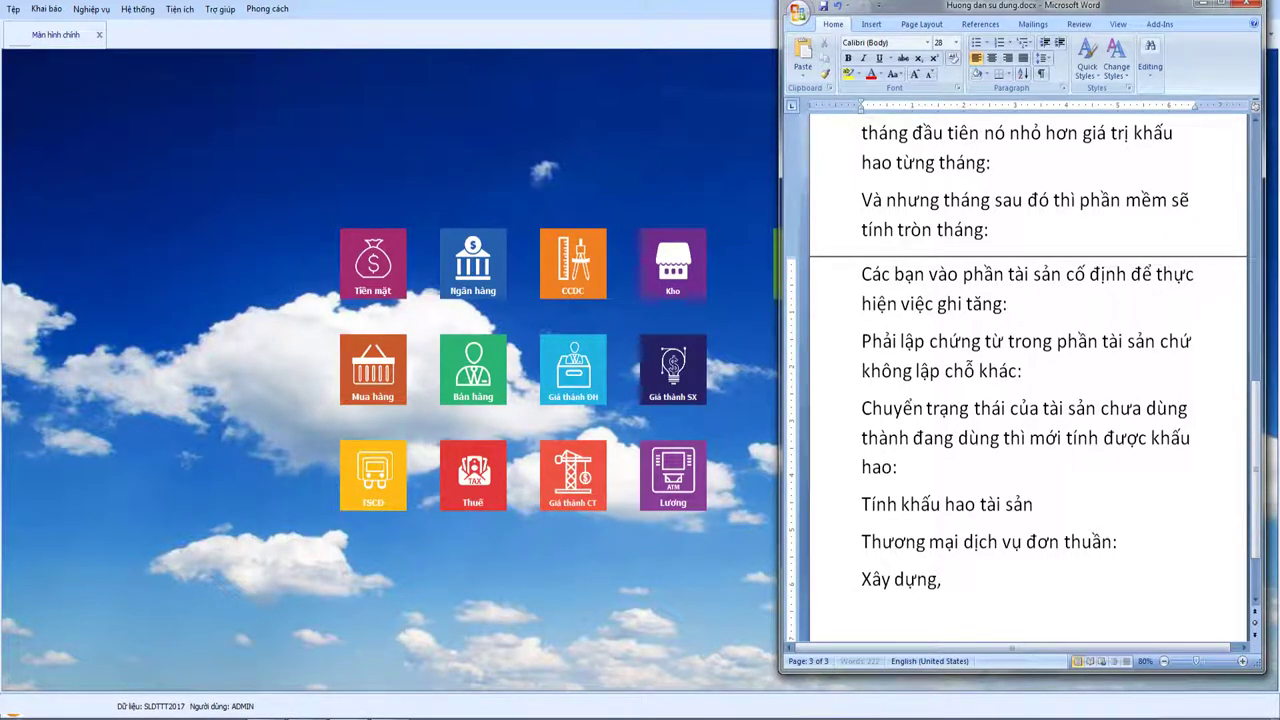
pyautogui.write('g, tưvan thiết kế')
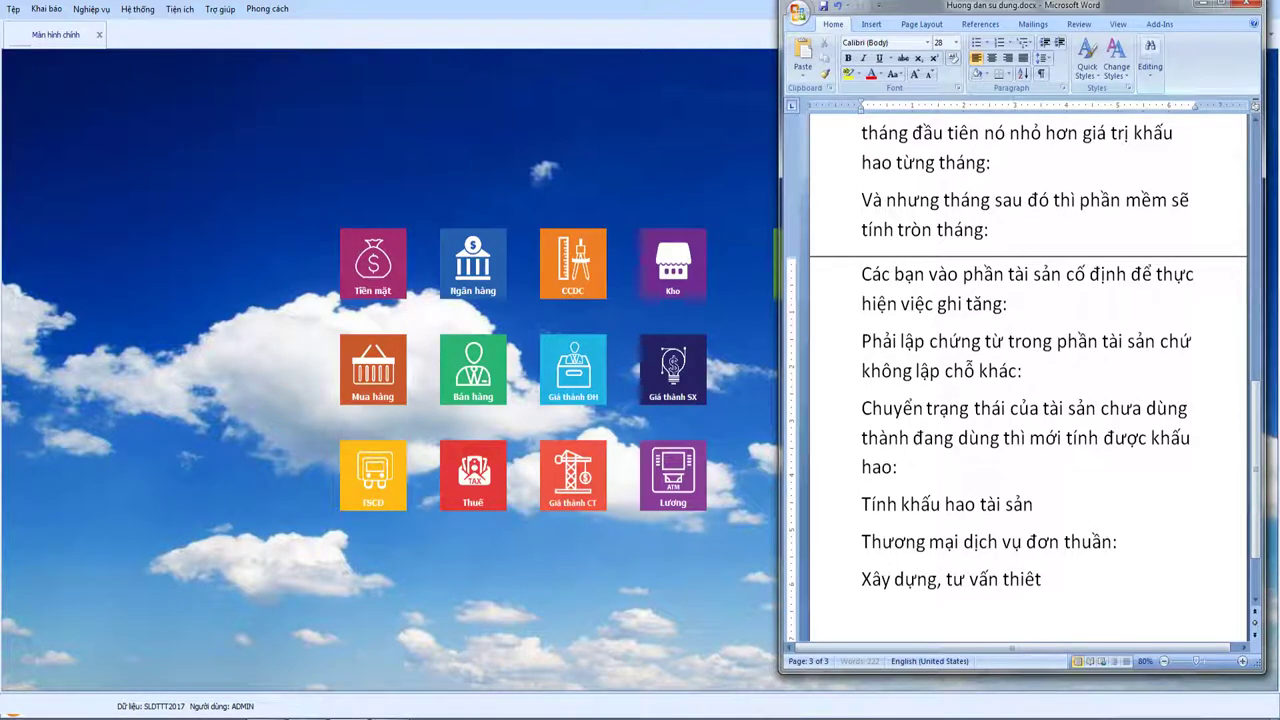
pyautogui.press('Return')
pyautogui.write('Sản')
pyautogui.write(' xuất sanrp h')
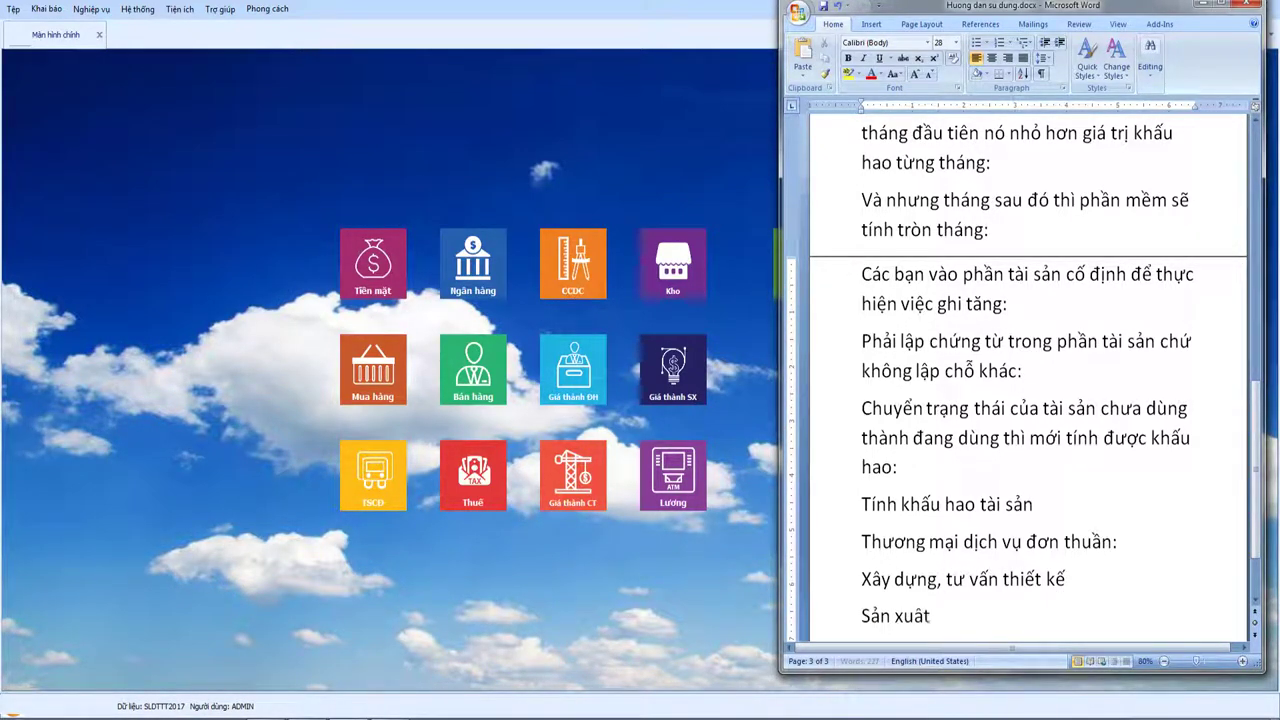
pyautogui.write('â')
pyautogui.press('BackSpace')
pyautogui.press('BackSpace')
pyautogui.write('r phẩm:')
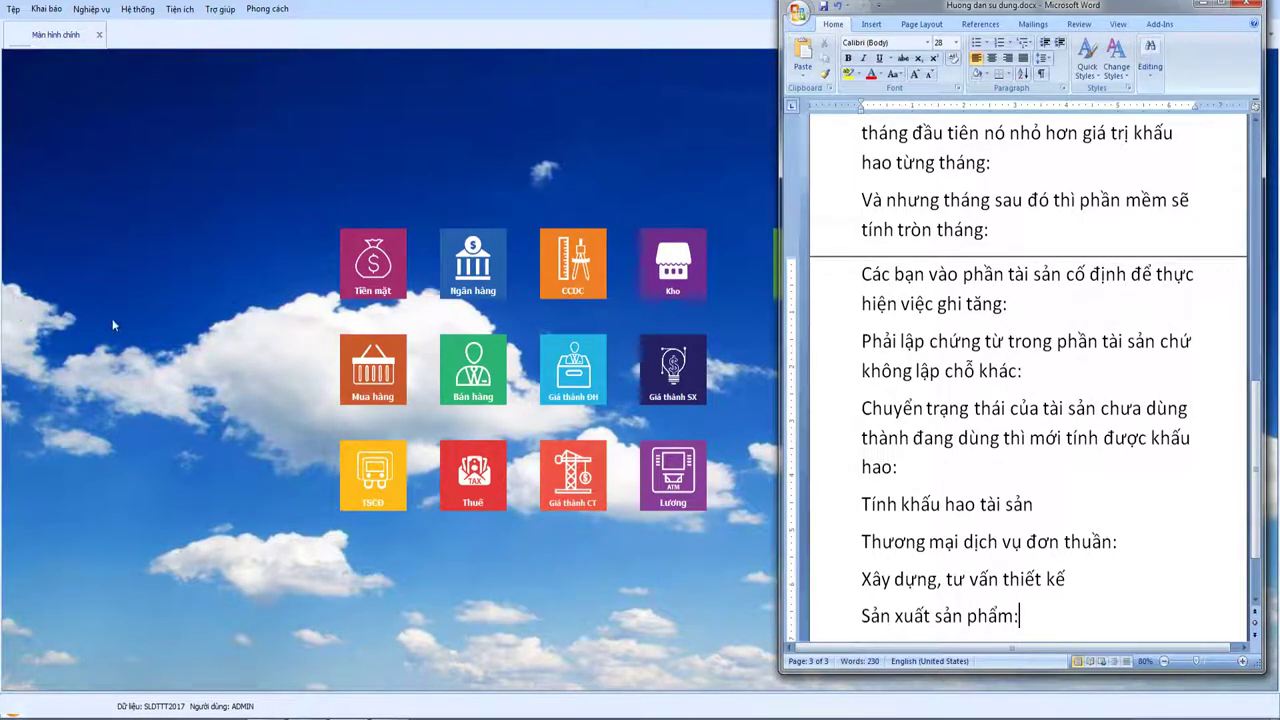
# - In the accounting software, create a fixed-asset depreciation (Khấu hao) voucher for month 3 of 2017
pyautogui.click(396, 486)
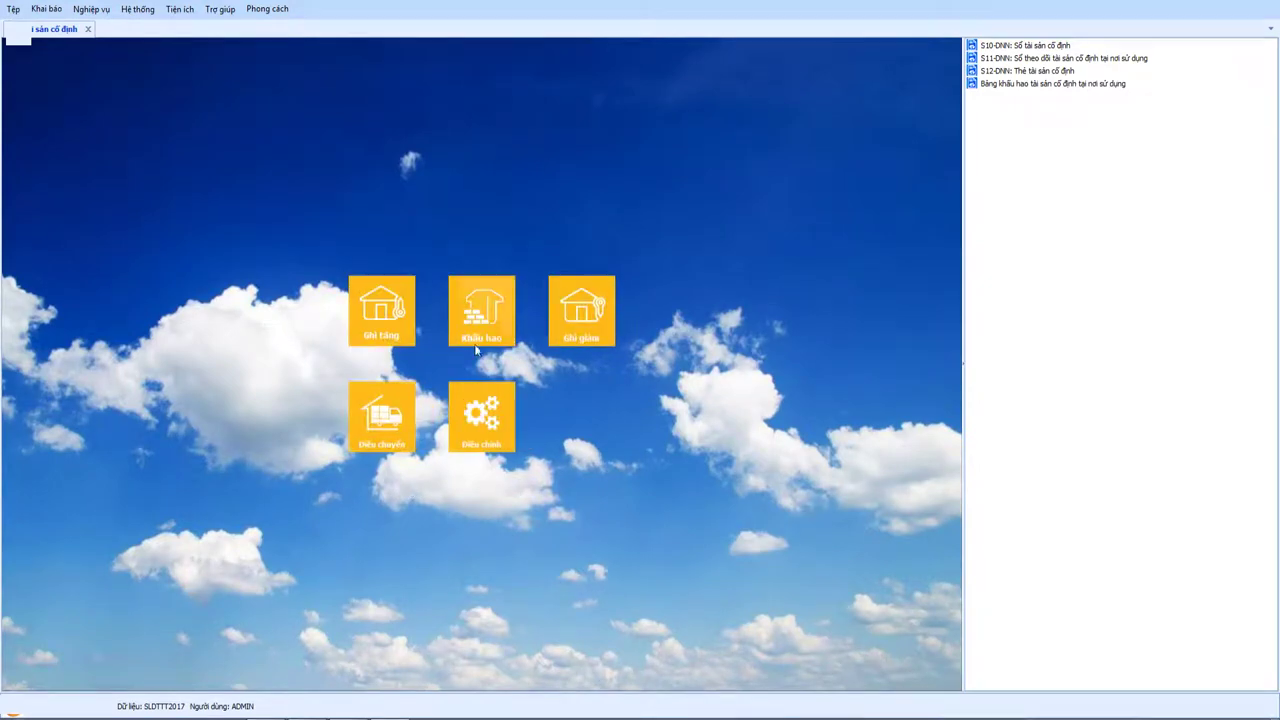
pyautogui.click(482, 322)
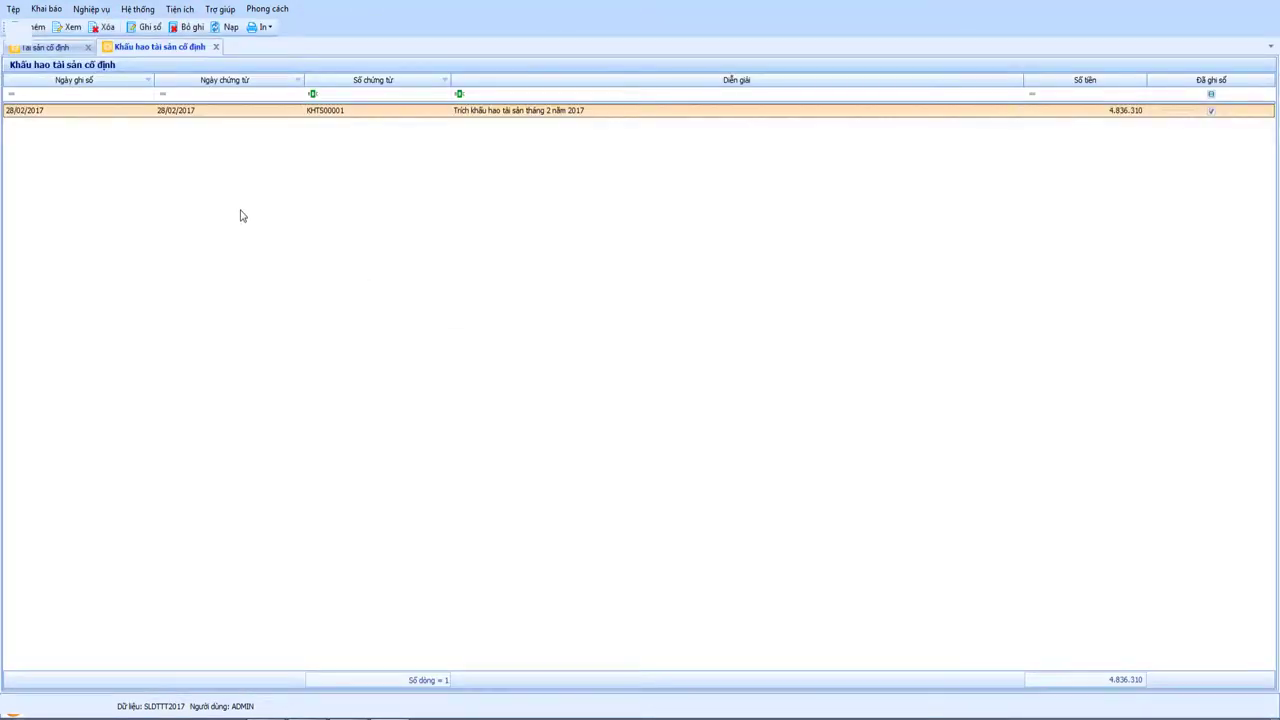
pyautogui.rightClick(241, 214)
pyautogui.click(266, 219)
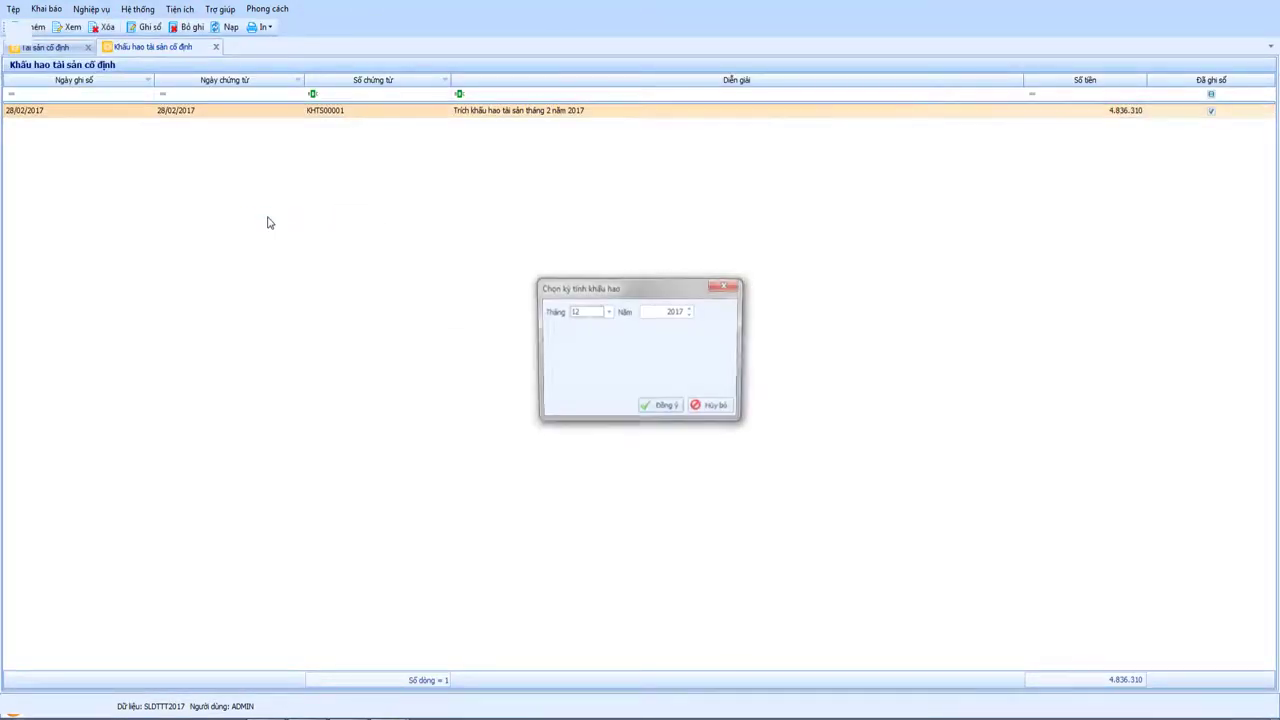
pyautogui.click(607, 313)
pyautogui.click(593, 368)
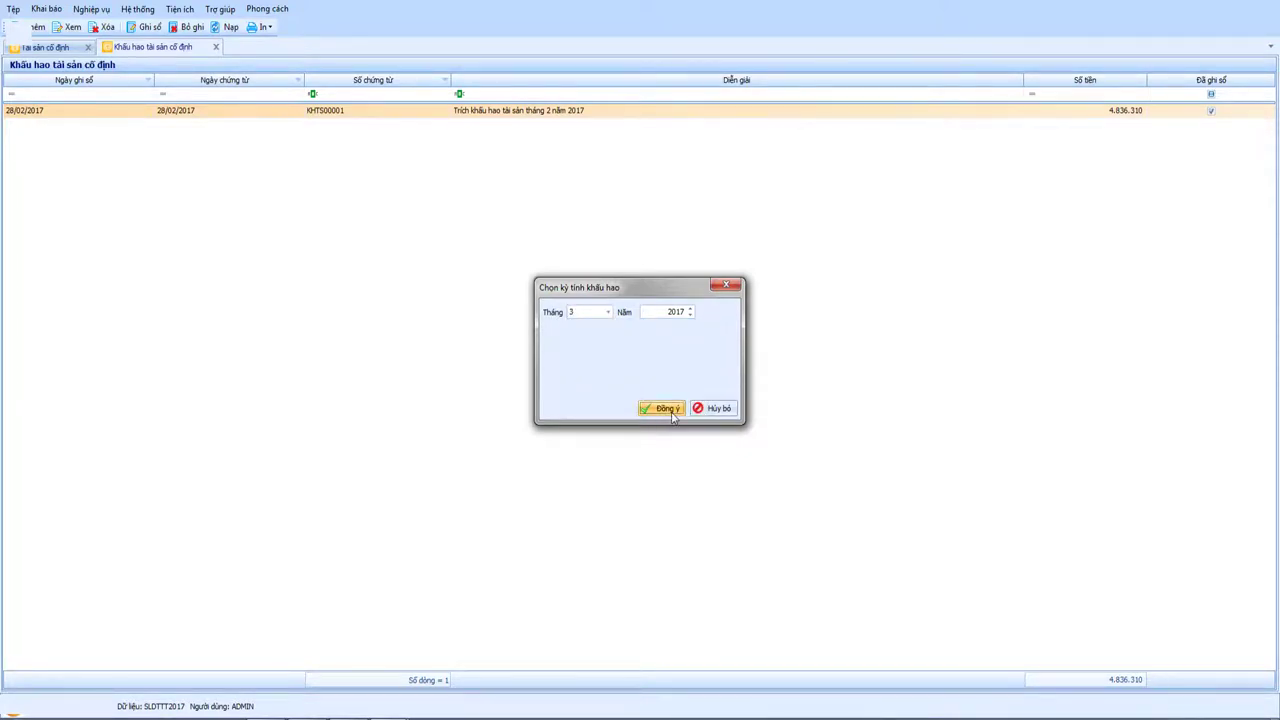
pyautogui.click(655, 408)
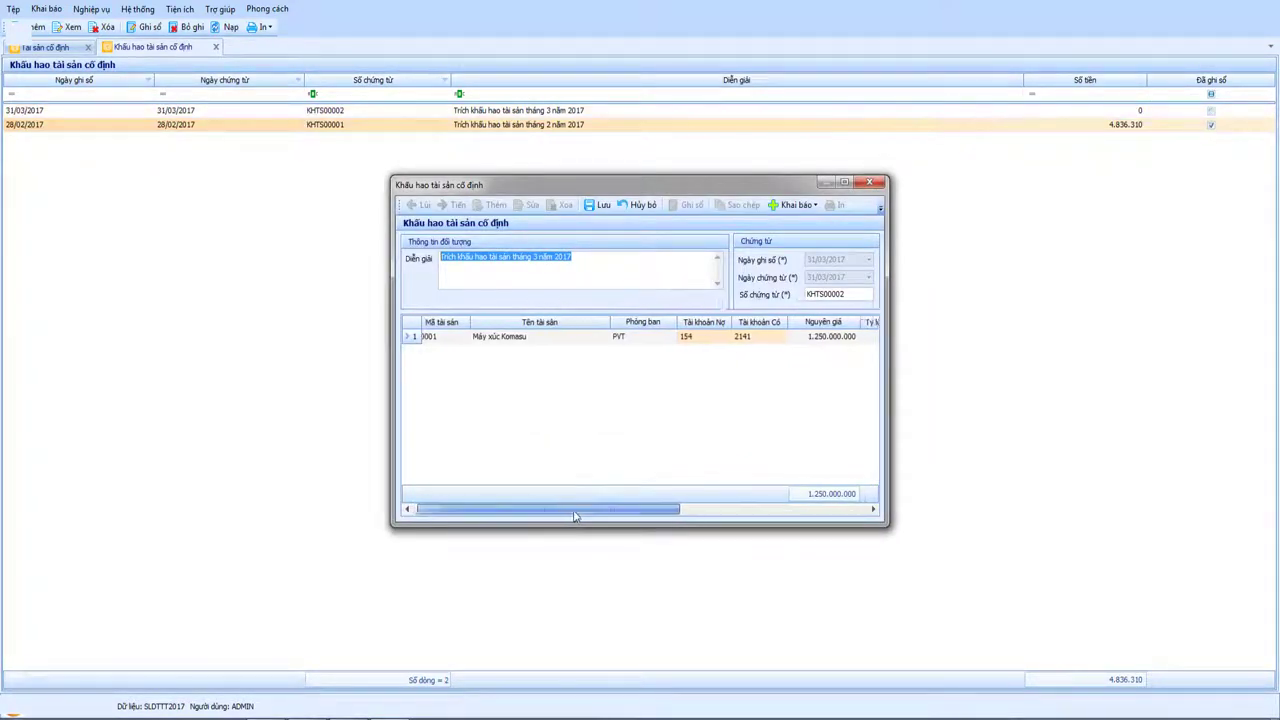
# - Set the debit account (Tài khoản Nợ) of the asset line to 6422, Chi phí quản lý doanh nghiệp
pyautogui.moveTo(578, 510); pyautogui.dragTo(643, 510)
pyautogui.click(621, 337)
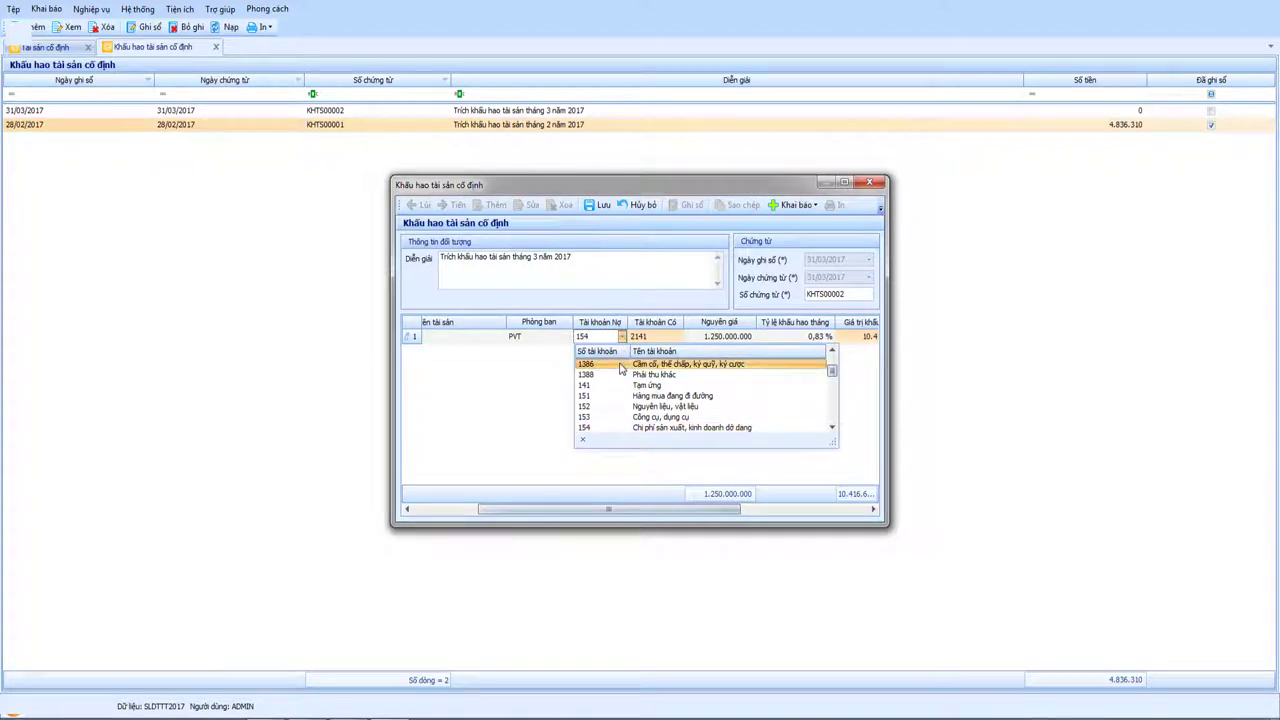
pyautogui.write('6421')
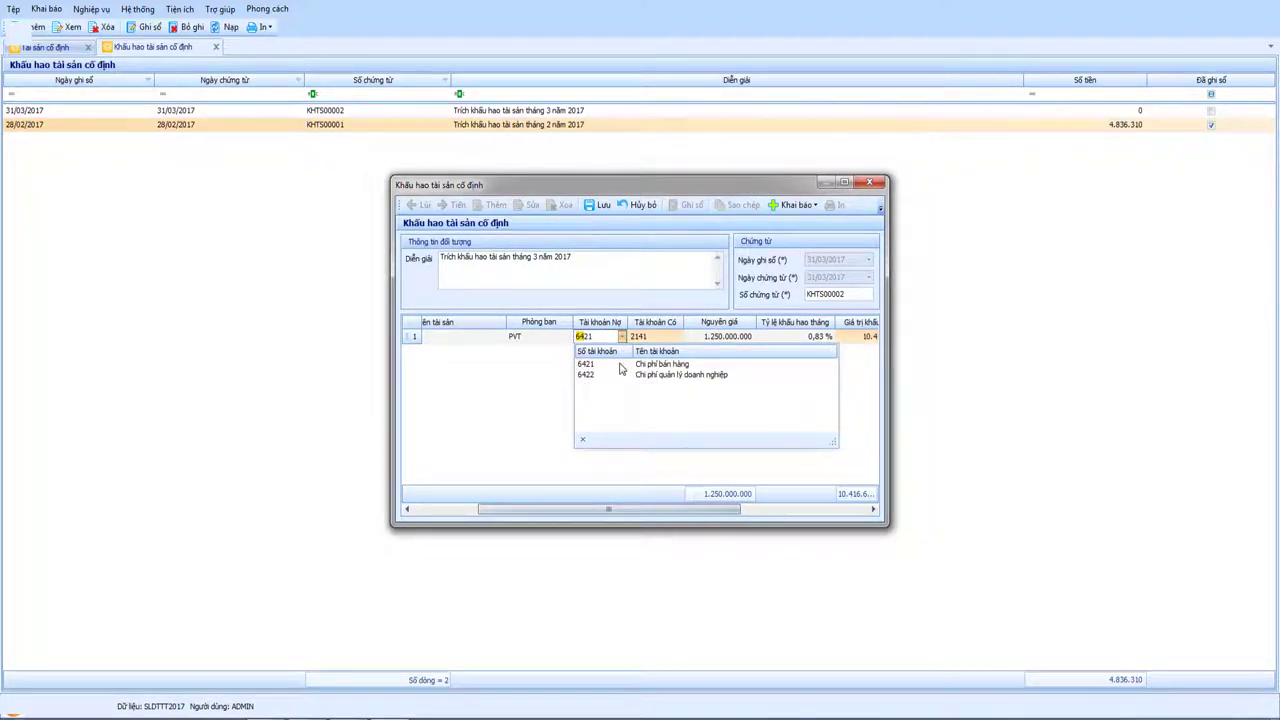
pyautogui.click(615, 376)
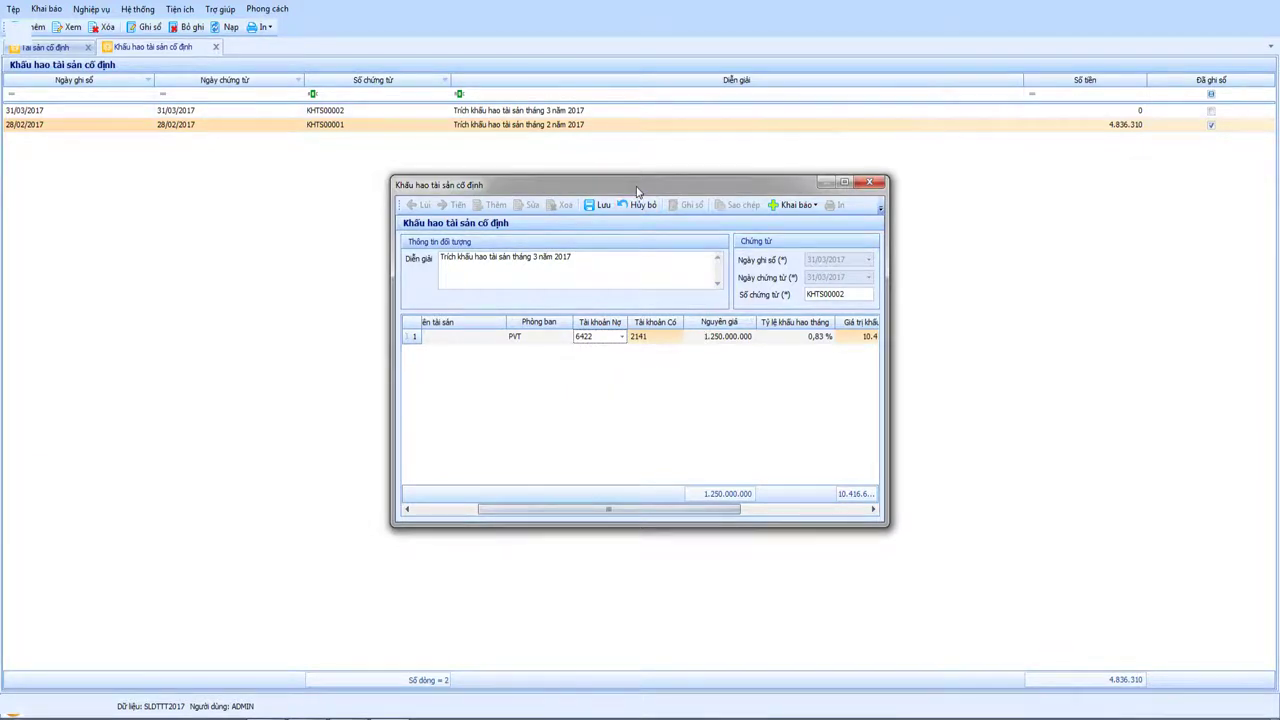
pyautogui.moveTo(629, 206); pyautogui.dragTo(552, 220)
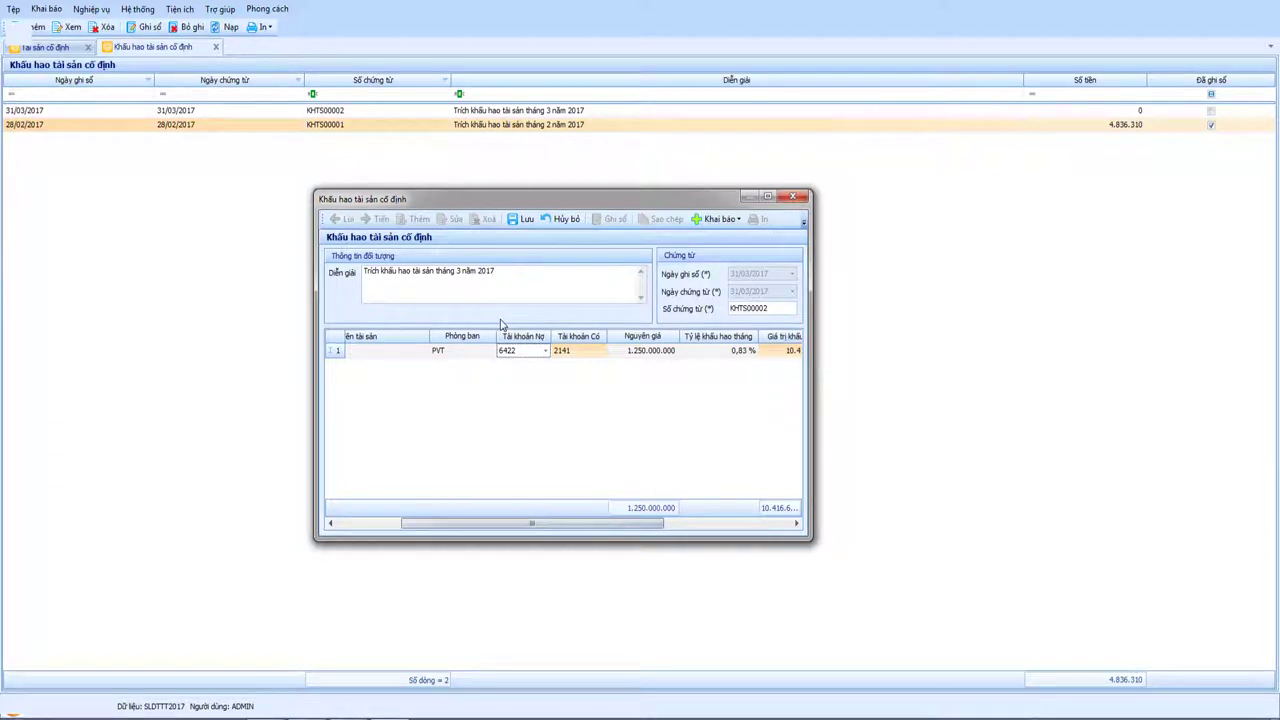
pyautogui.click(545, 351)
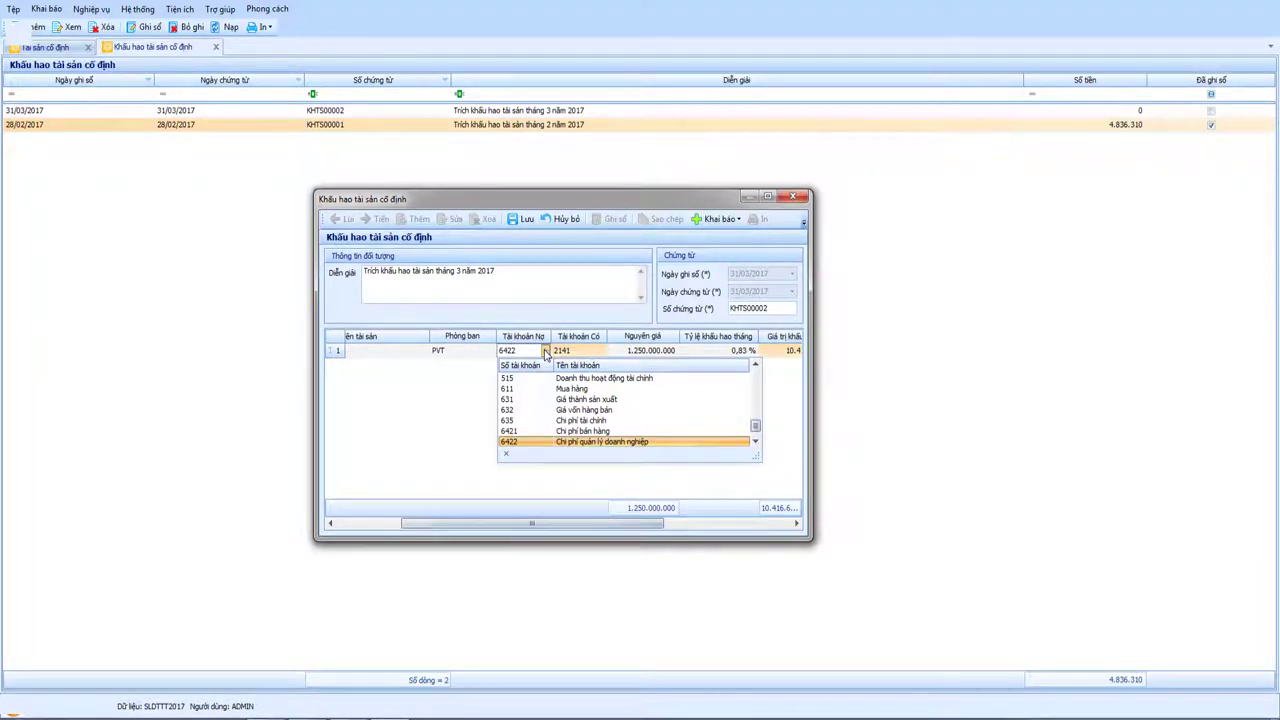
pyautogui.click(679, 251)
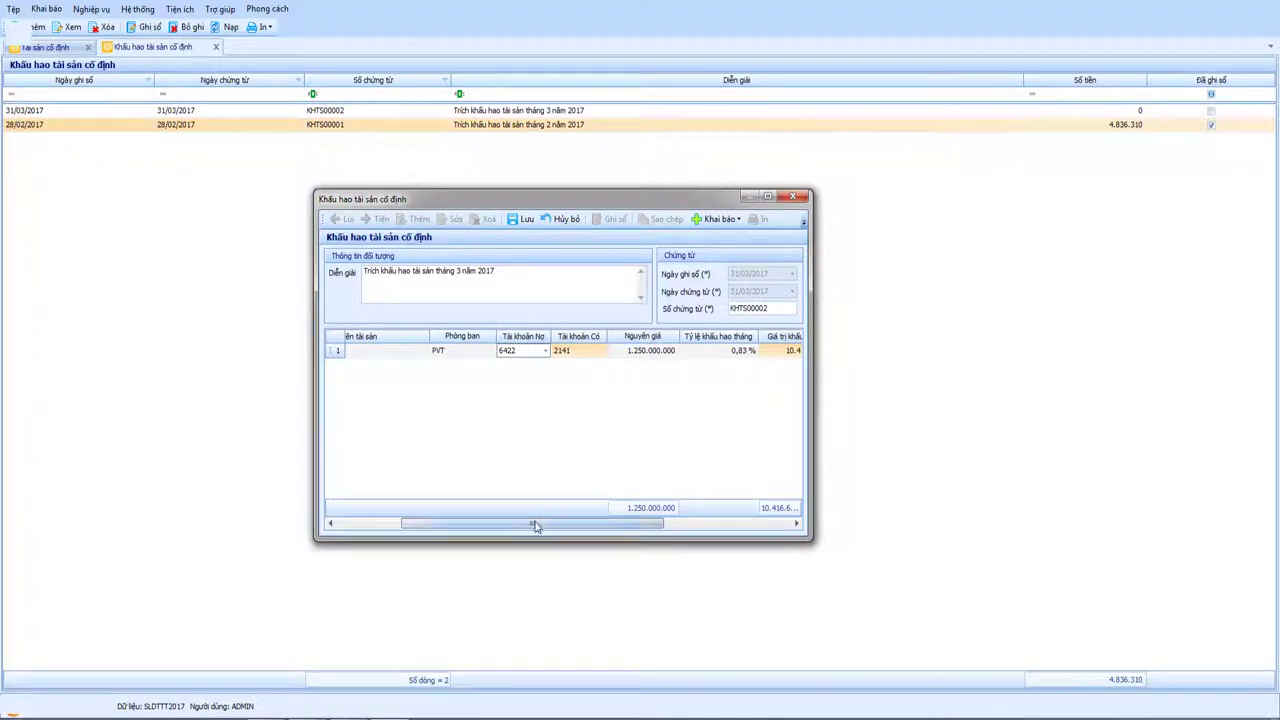
# - Check the voucher's remaining columns, save the March depreciation voucher, and close it along with the depreciation list
pyautogui.moveTo(535, 526); pyautogui.dragTo(649, 528)
pyautogui.click(520, 219)
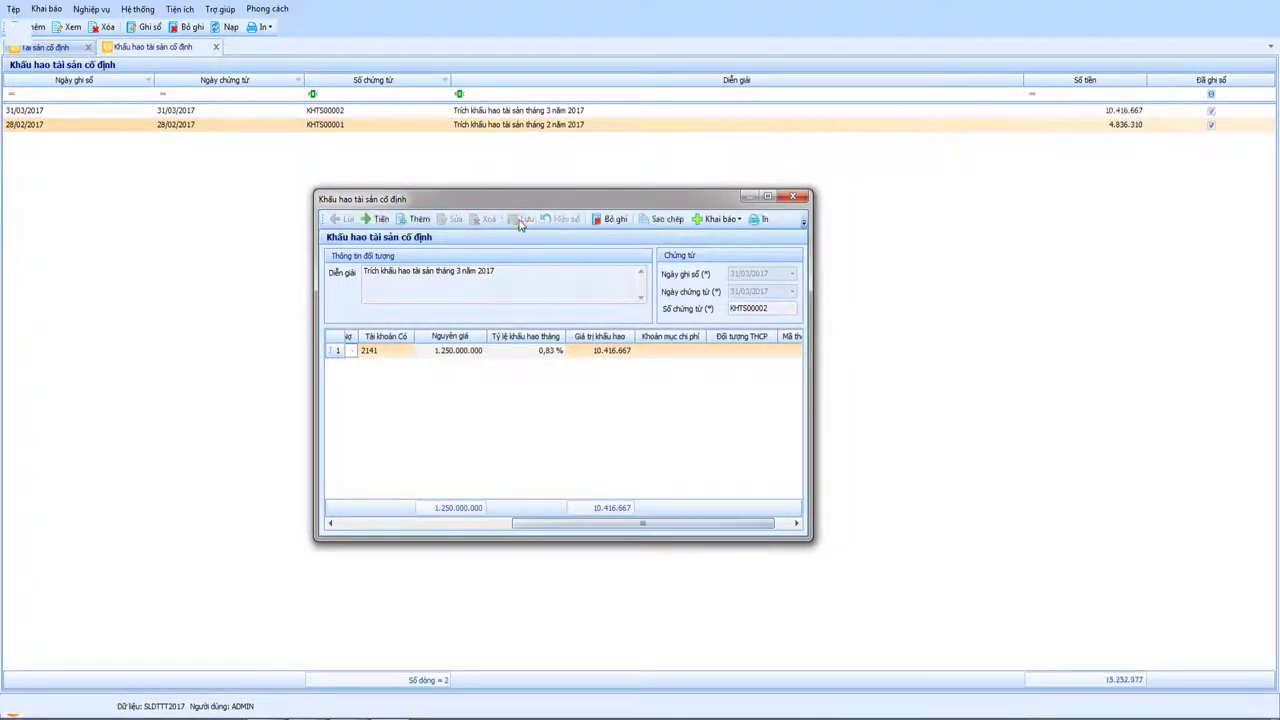
pyautogui.click(791, 197)
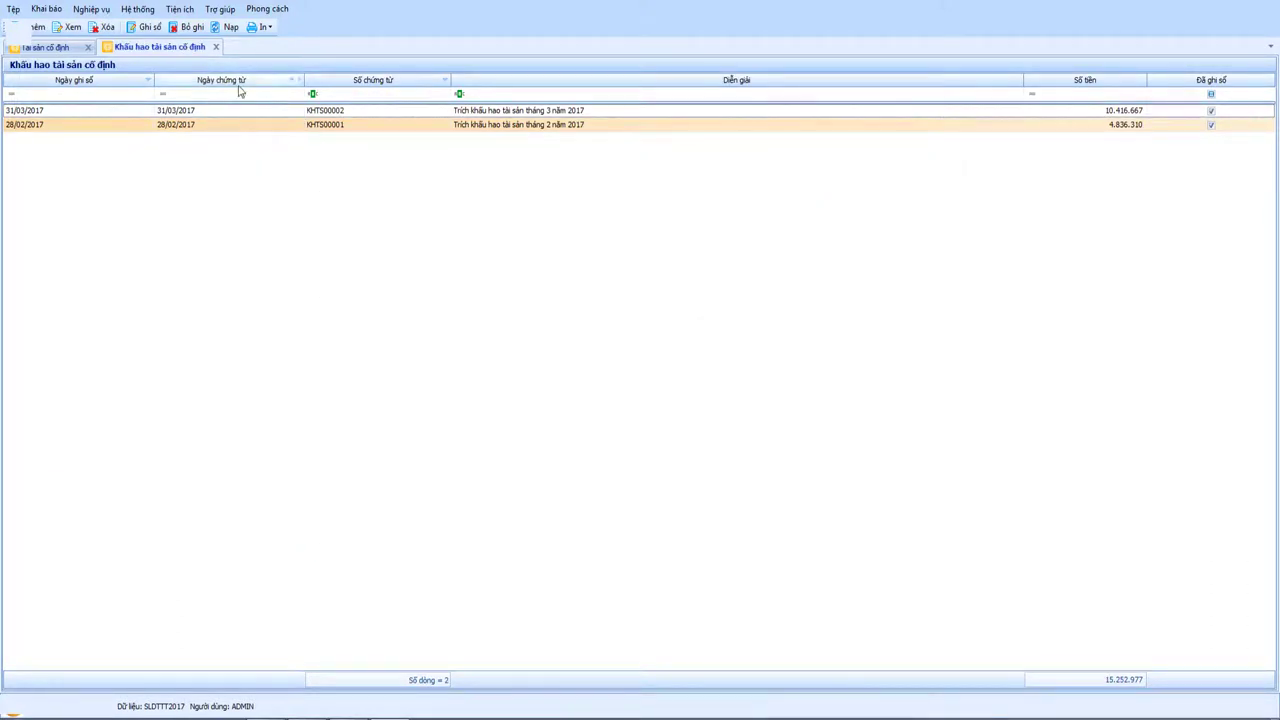
pyautogui.click(215, 46)
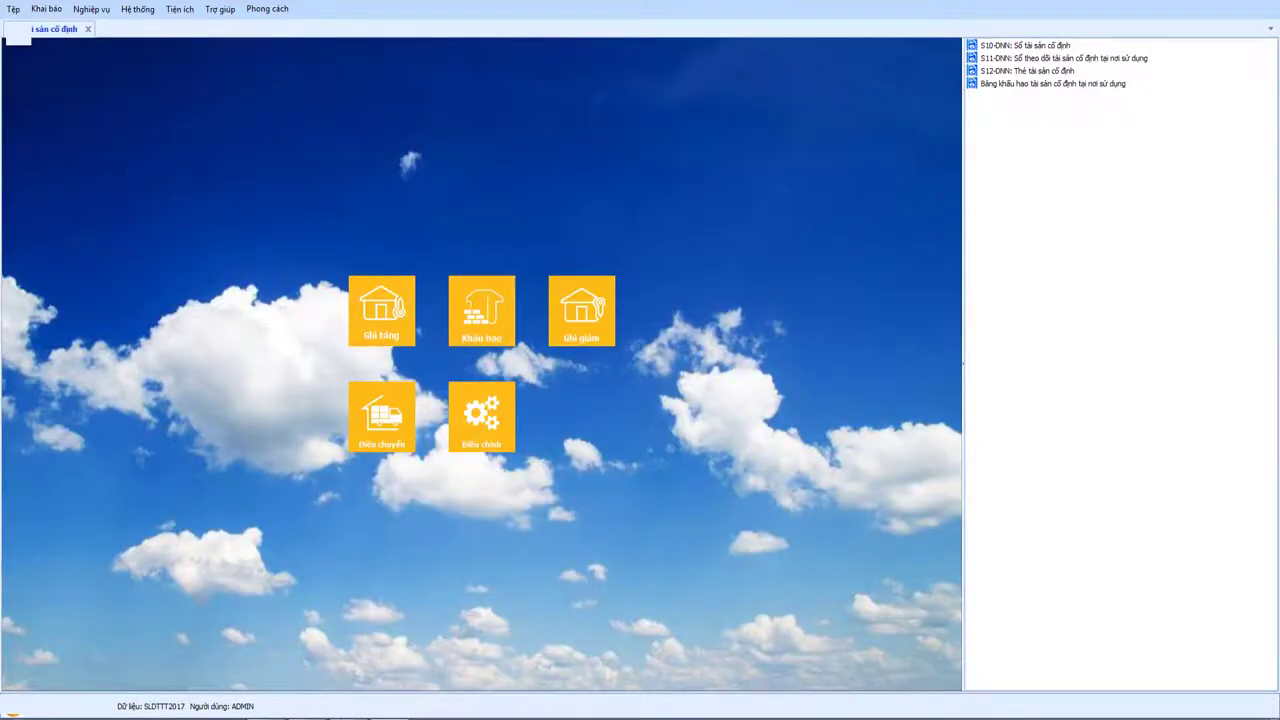
# - Switch back to Word and add the line "Ví dụ cho công ty công trình:" after "Sản xuất sản phẩm:"
pyautogui.hotkey('alt', 'Tab')
pyautogui.press('Return')
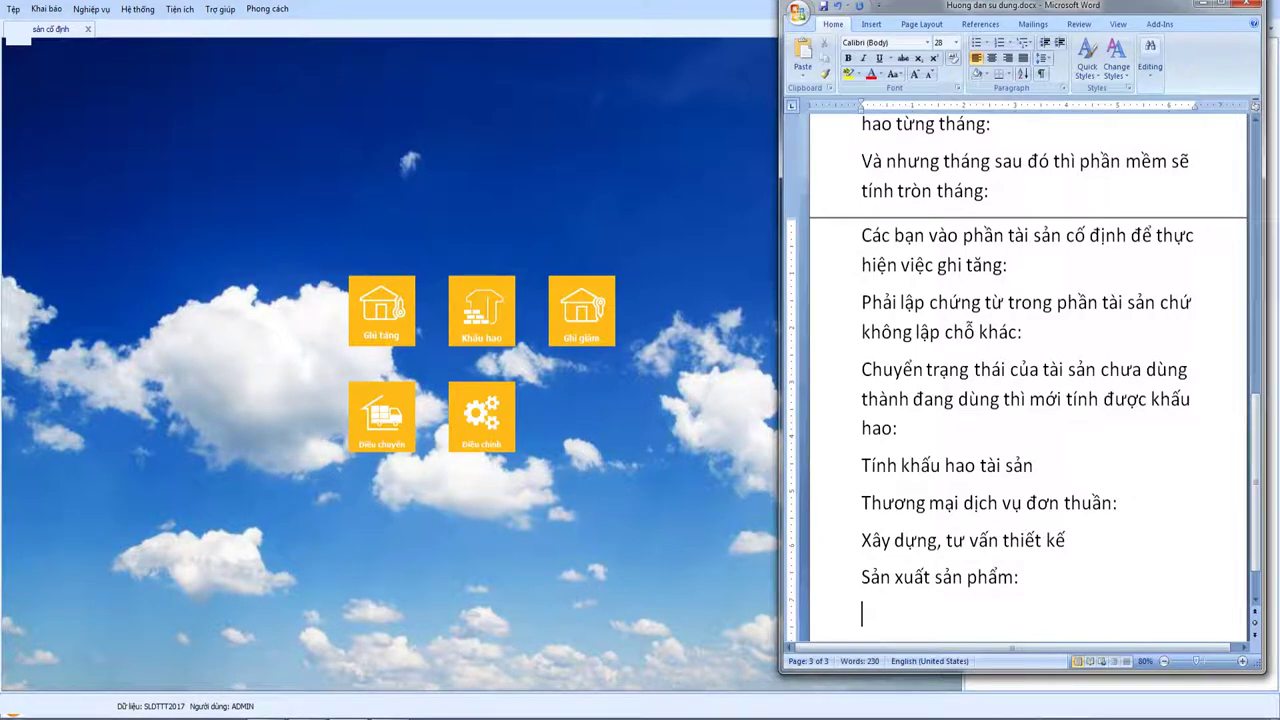
pyautogui.write('Vi')
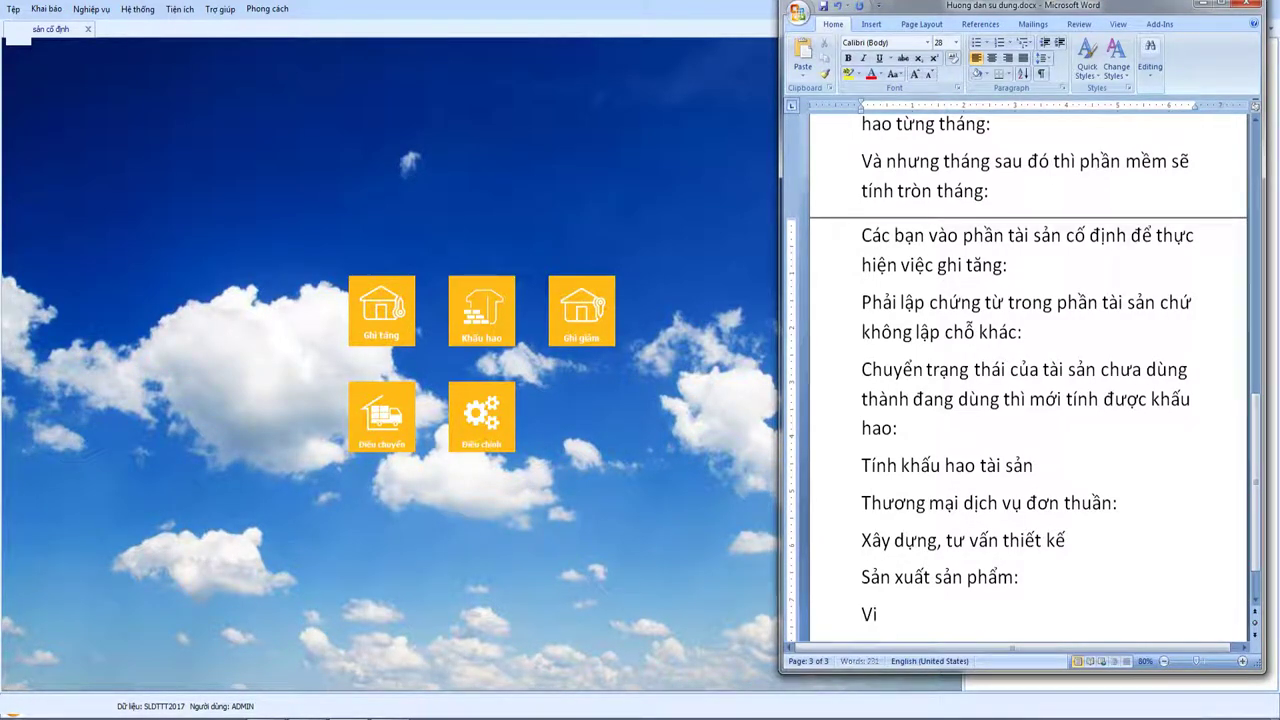
pyautogui.write('d')
pyautogui.press('BackSpace')
pyautogui.write('s')
pyautogui.press('BackSpace')
pyautogui.write('í dụ n')
pyautogui.press('BackSpace')
pyautogui.write('cho công ty')
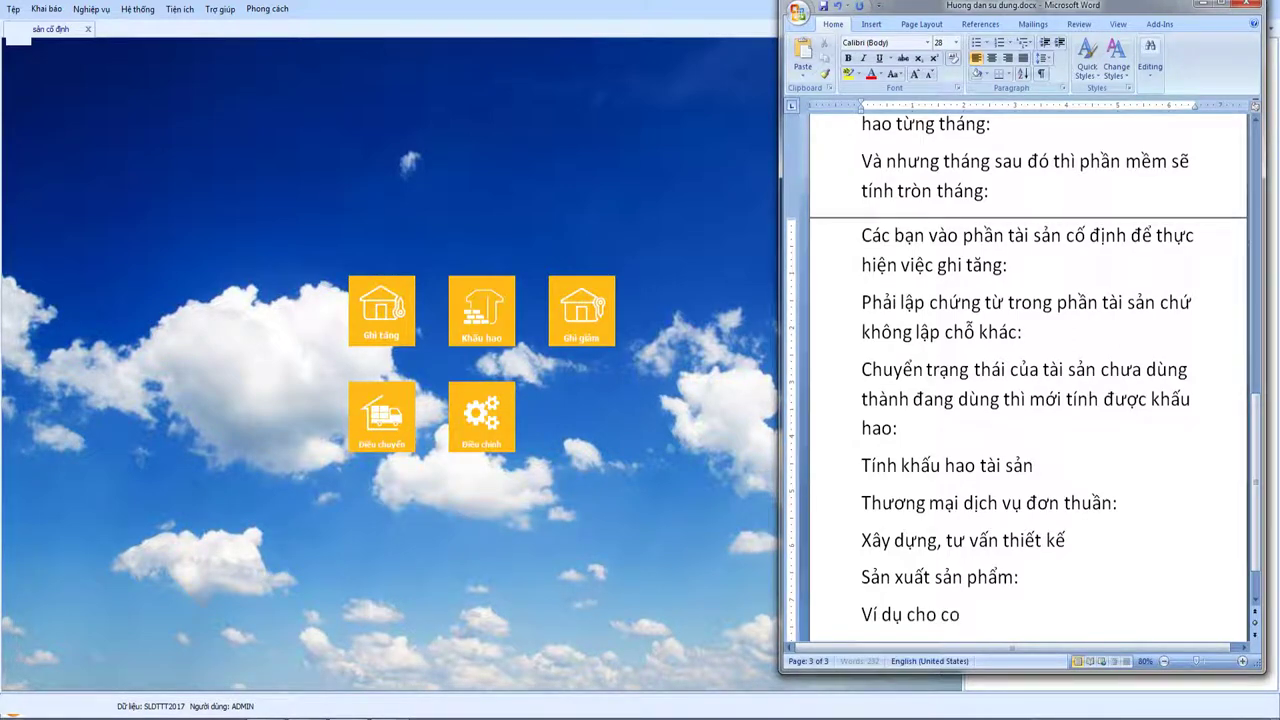
pyautogui.write(' cong trình')
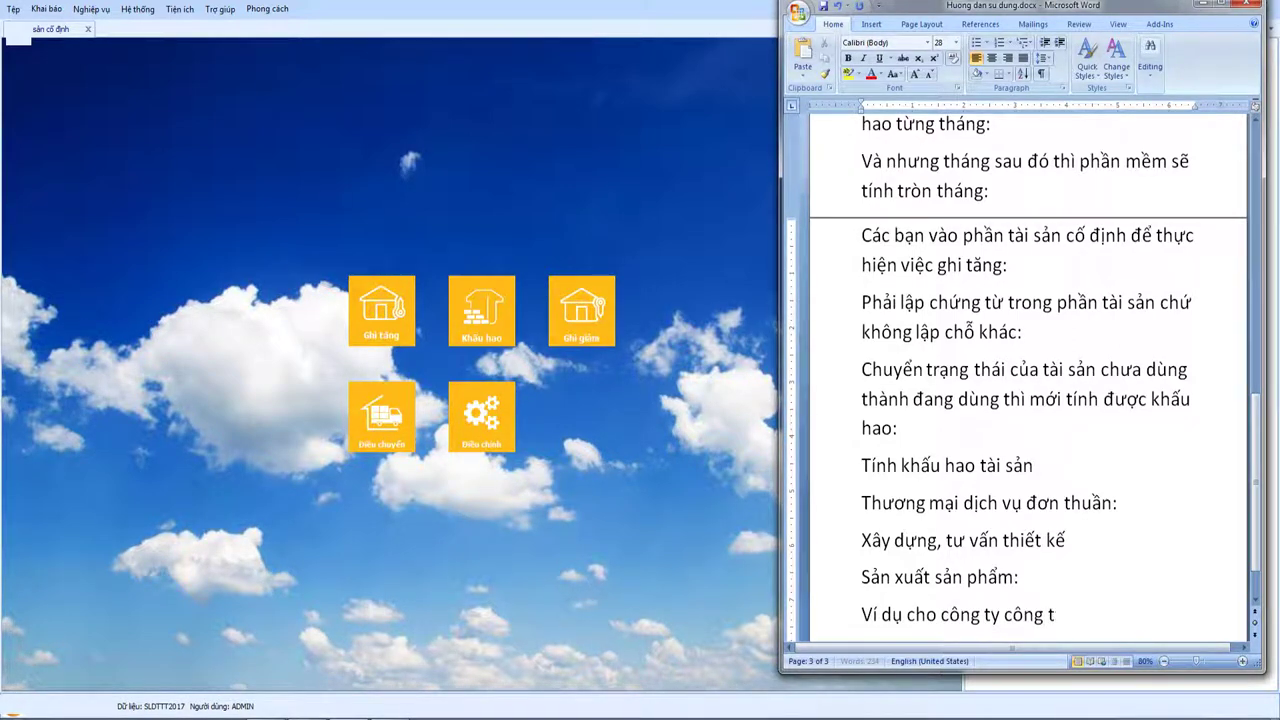
pyautogui.write(':')
# - Add a new line reading "Trong tháng 4 hiện tại đang thi công 10 công trình"
pyautogui.press('Return')
pyautogui.write('Trong t')
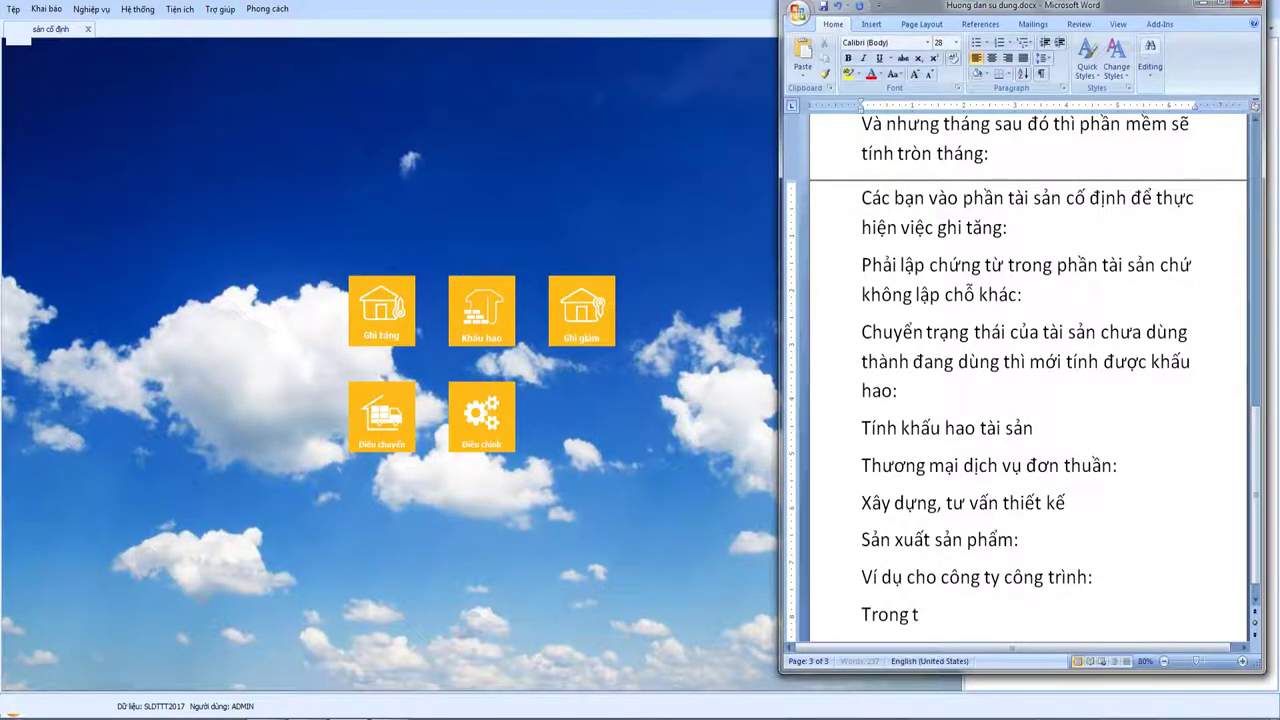
pyautogui.write('háng 4 hiện tài')
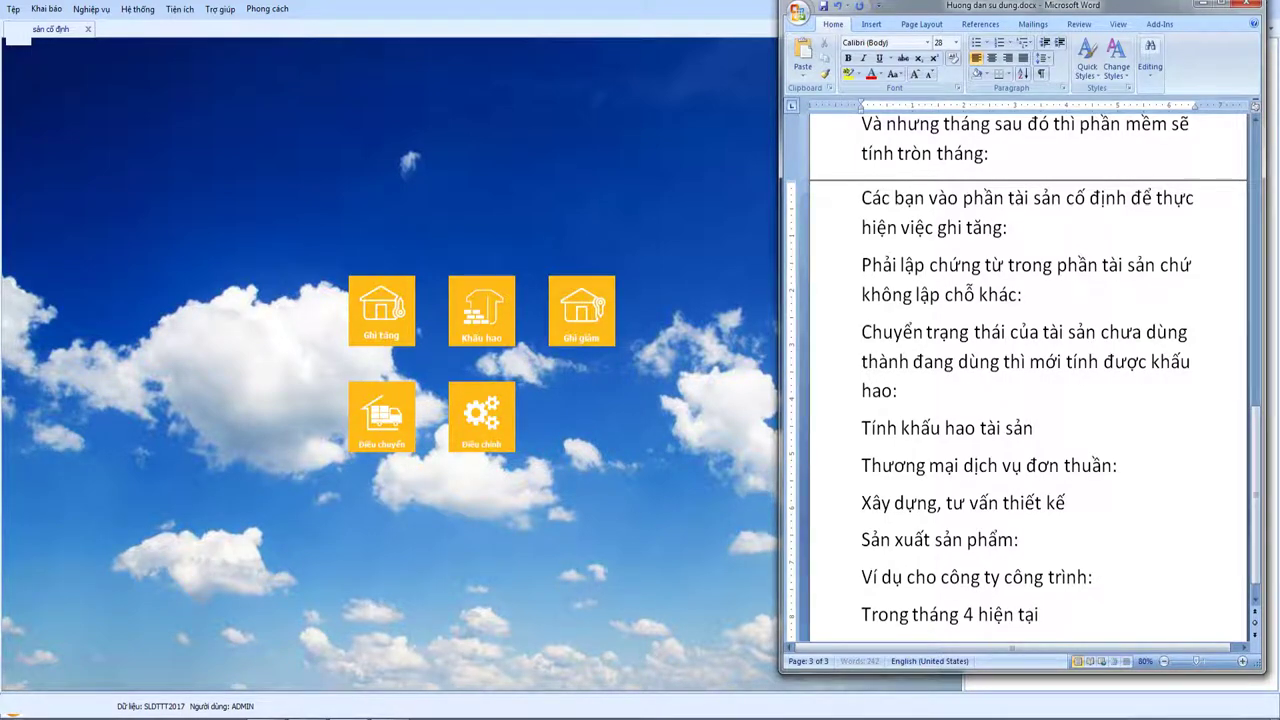
pyautogui.write(' đang thi công 1')
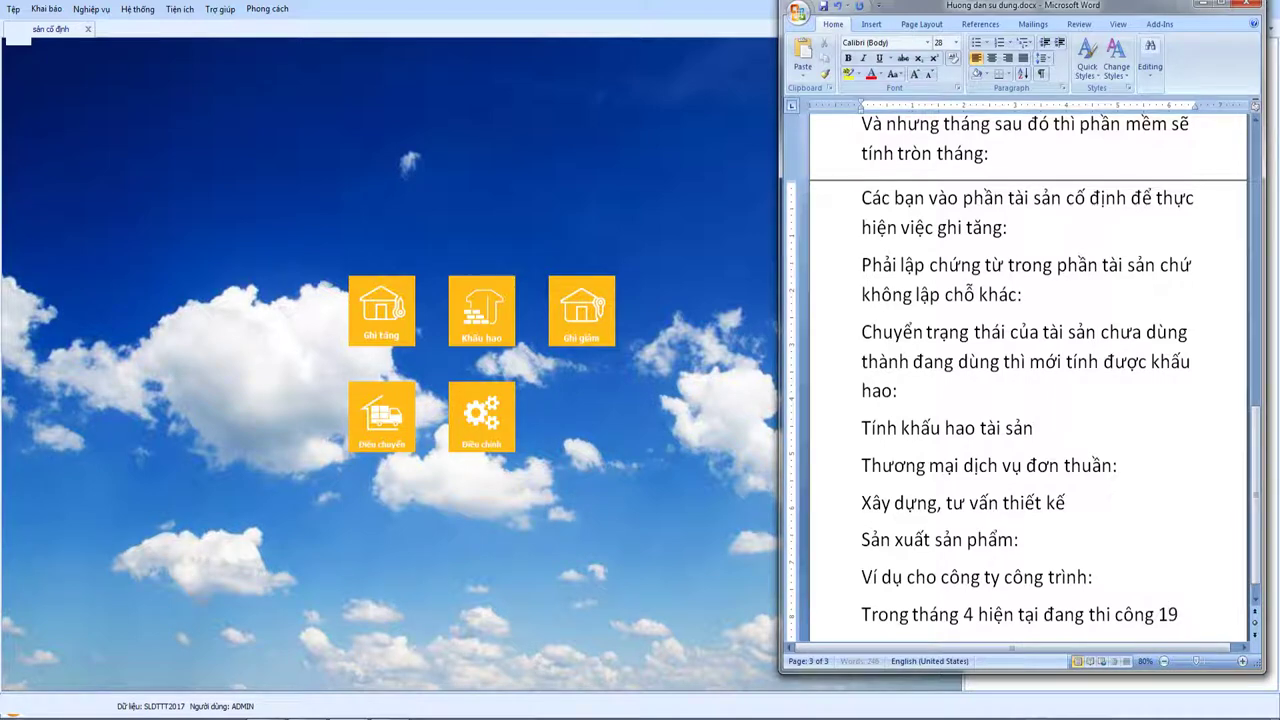
pyautogui.write('0 công trình')
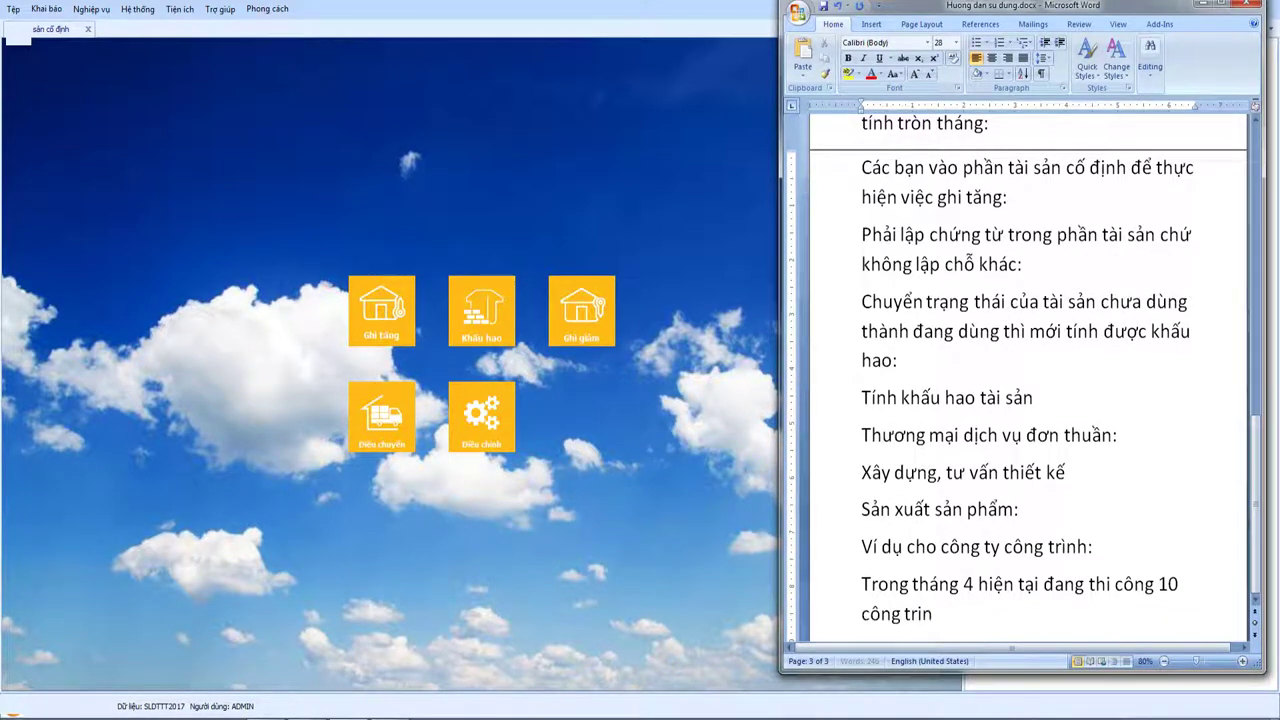
# - Add a new line reading "Cái tài sản máy xúc nó chỉ phục vụ 2 công trình:"
pyautogui.press('Return')
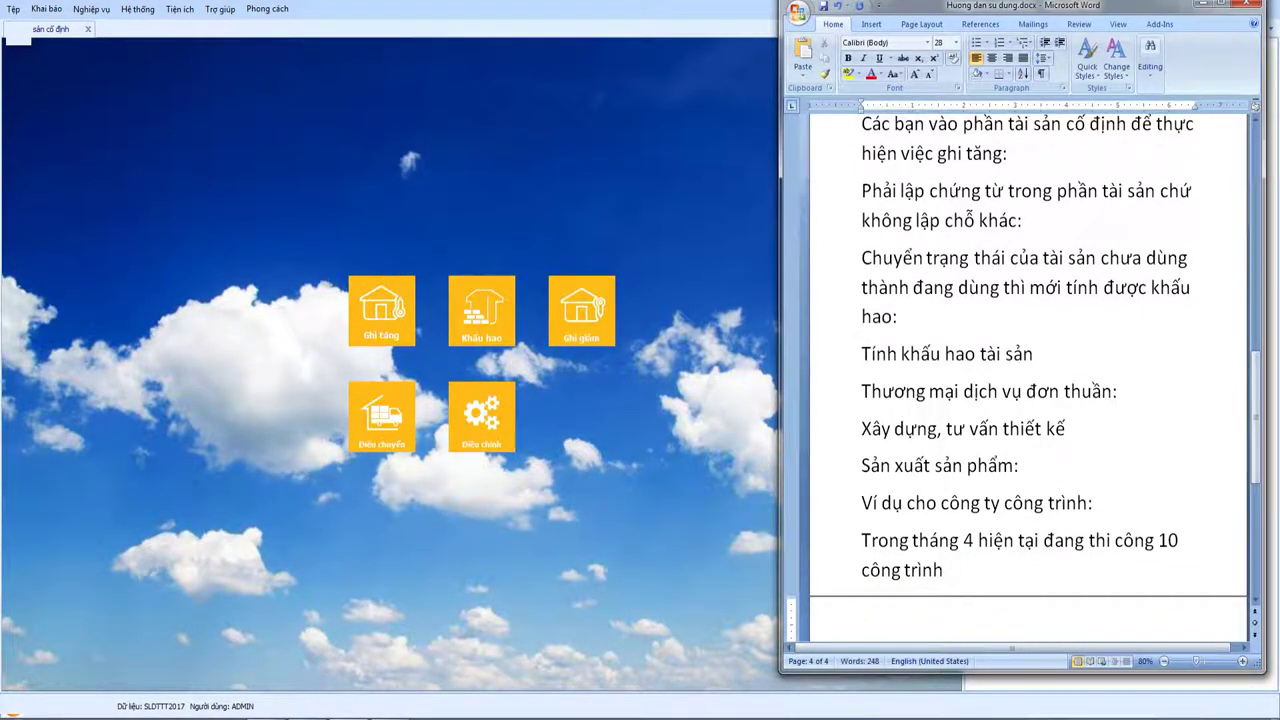
pyautogui.write('Cái tai')
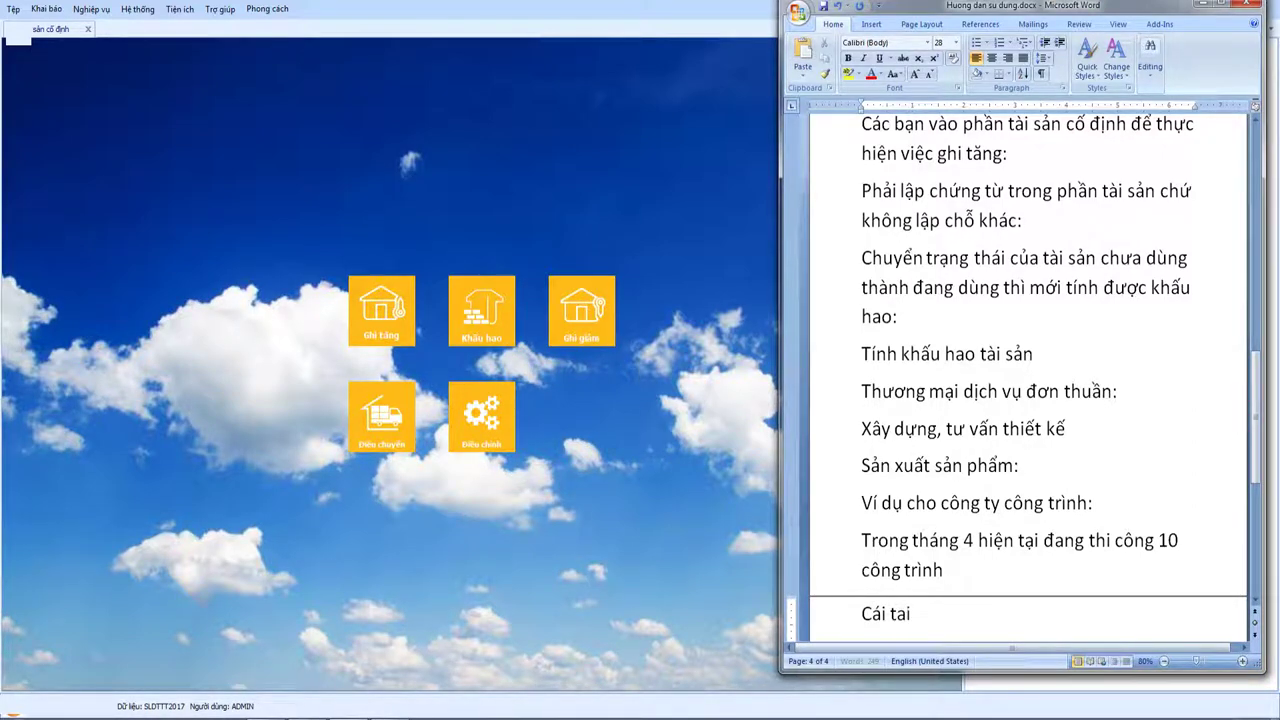
pyautogui.write(' san máy x')
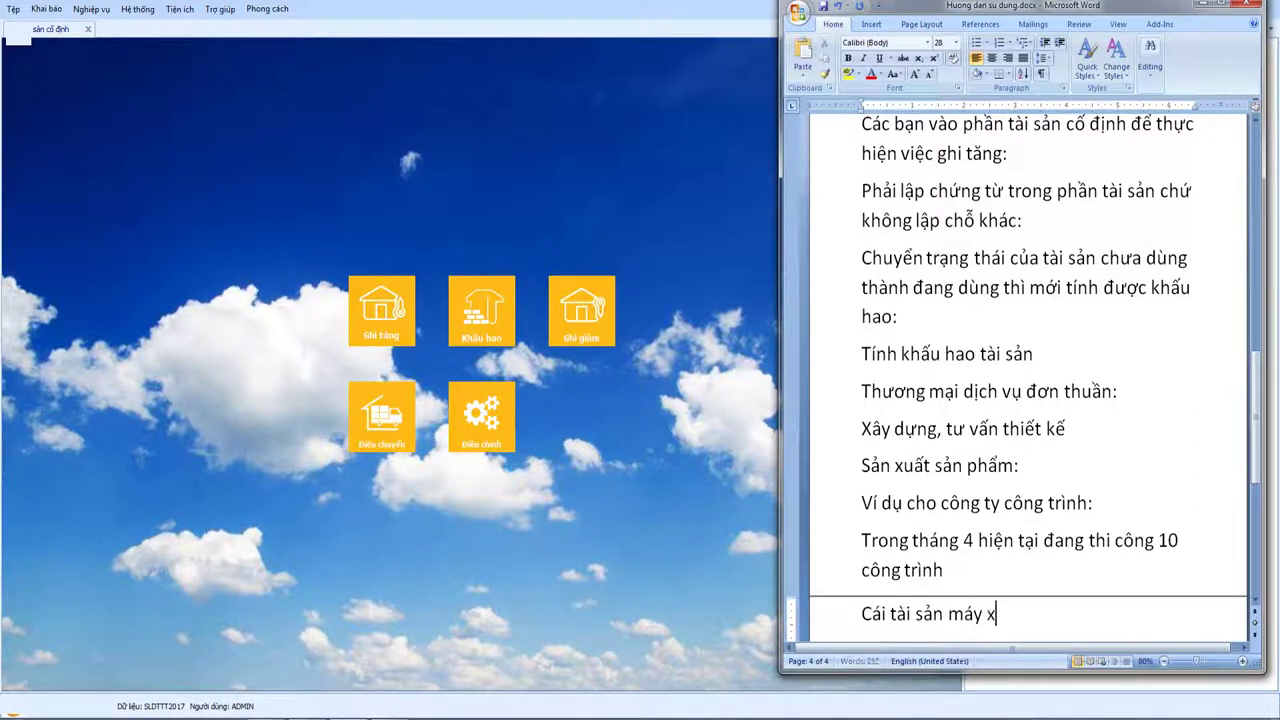
pyautogui.write('úc no chỉ phục')
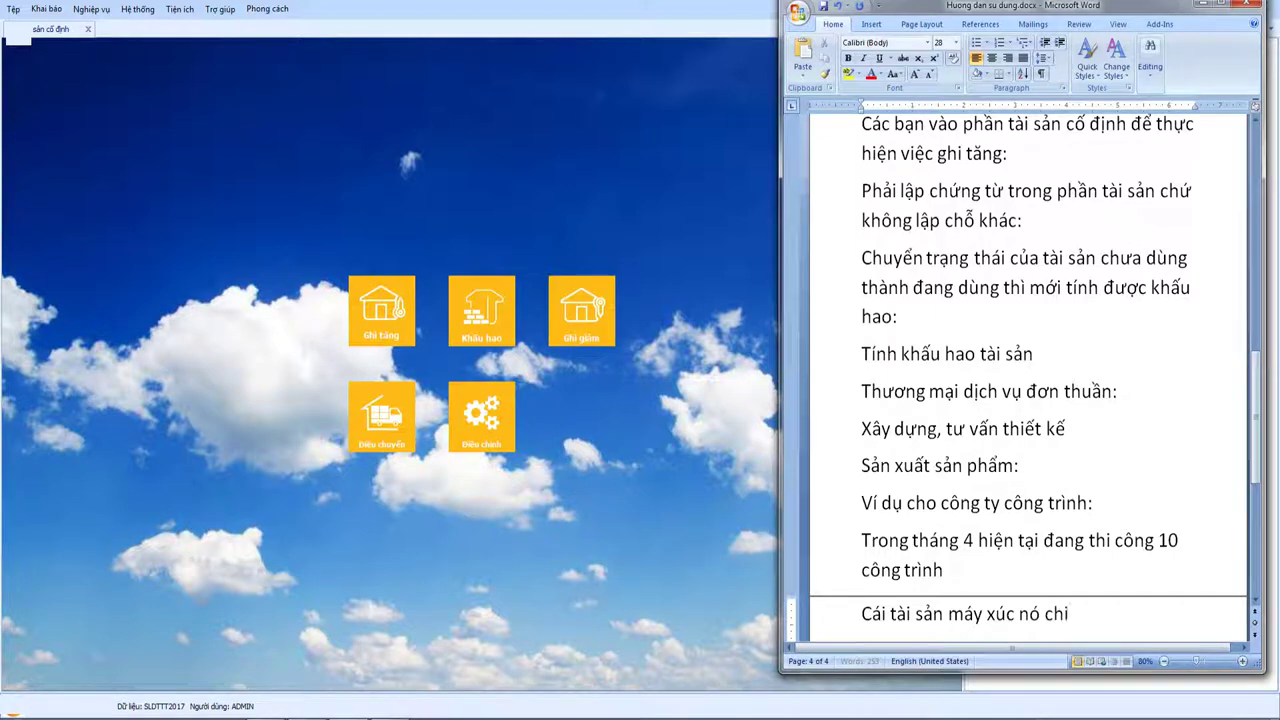
pyautogui.write(' vụ 2 co')
pyautogui.write('ng trình:')
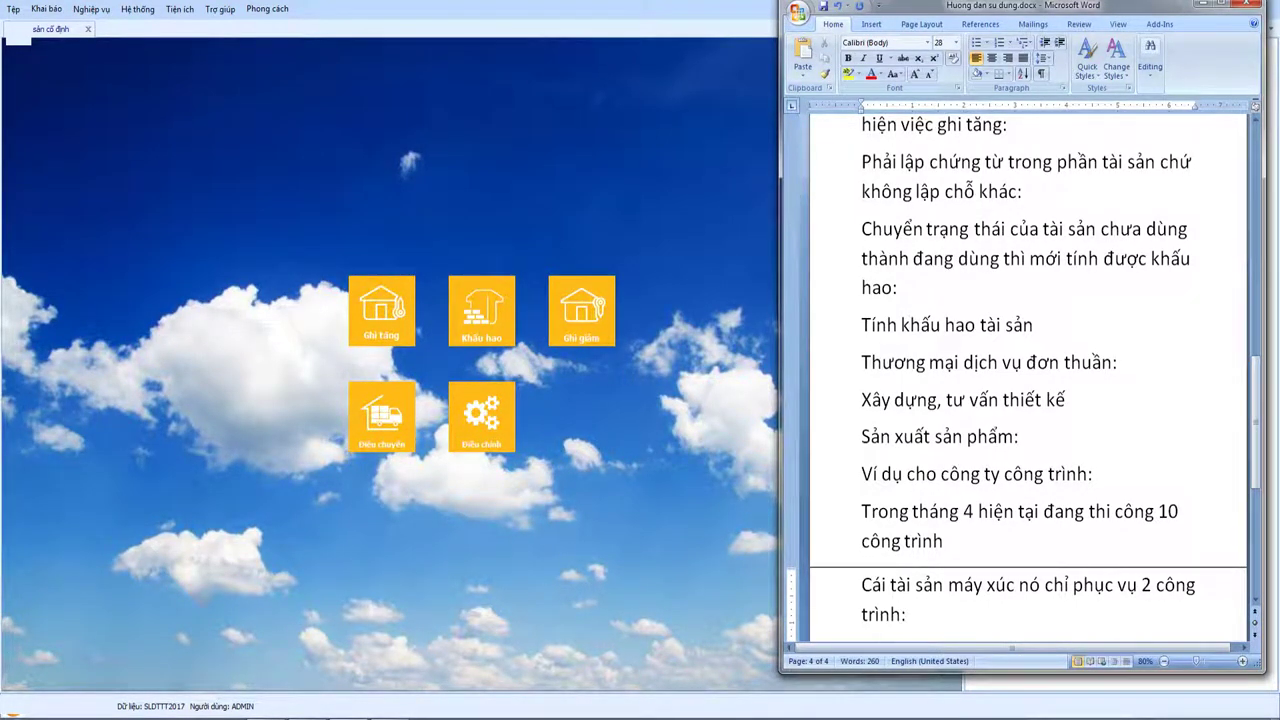
# - Add a new line reading "Đương nhiên các bạn phải có bảng ghi ca máy phục vụ công trình nào:"
pyautogui.press('Return')
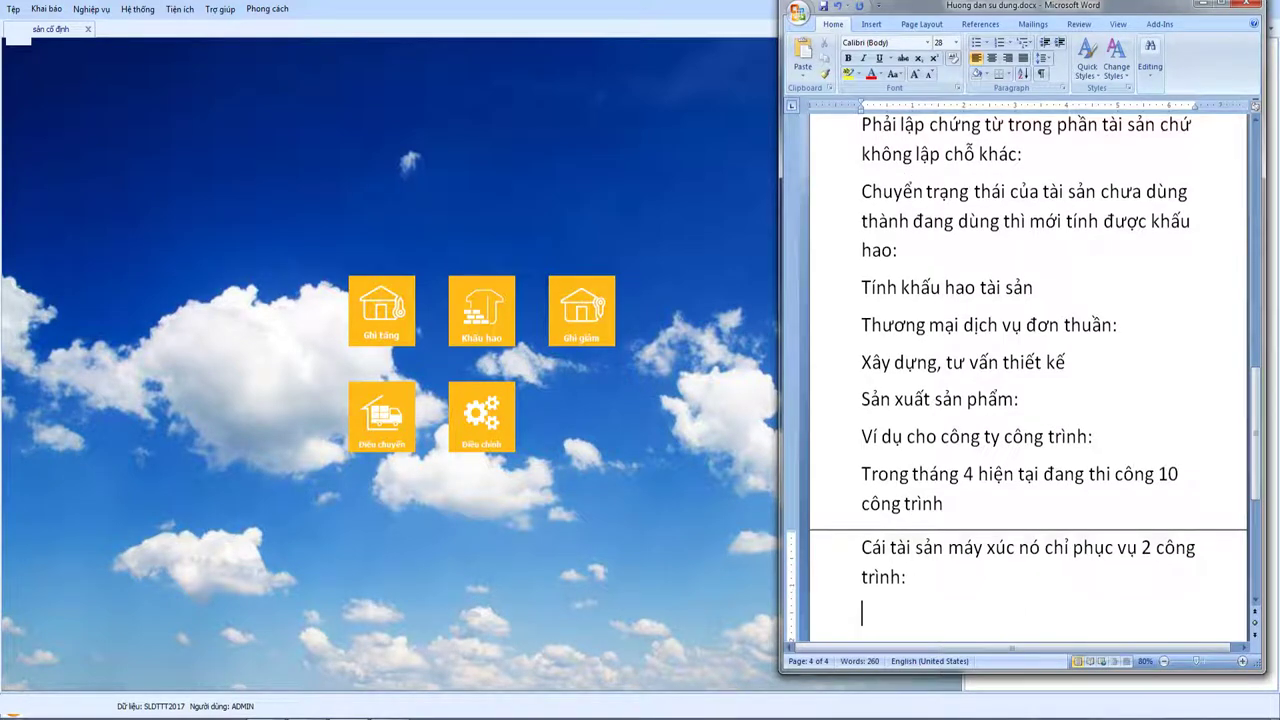
pyautogui.write('Đương nhiê')
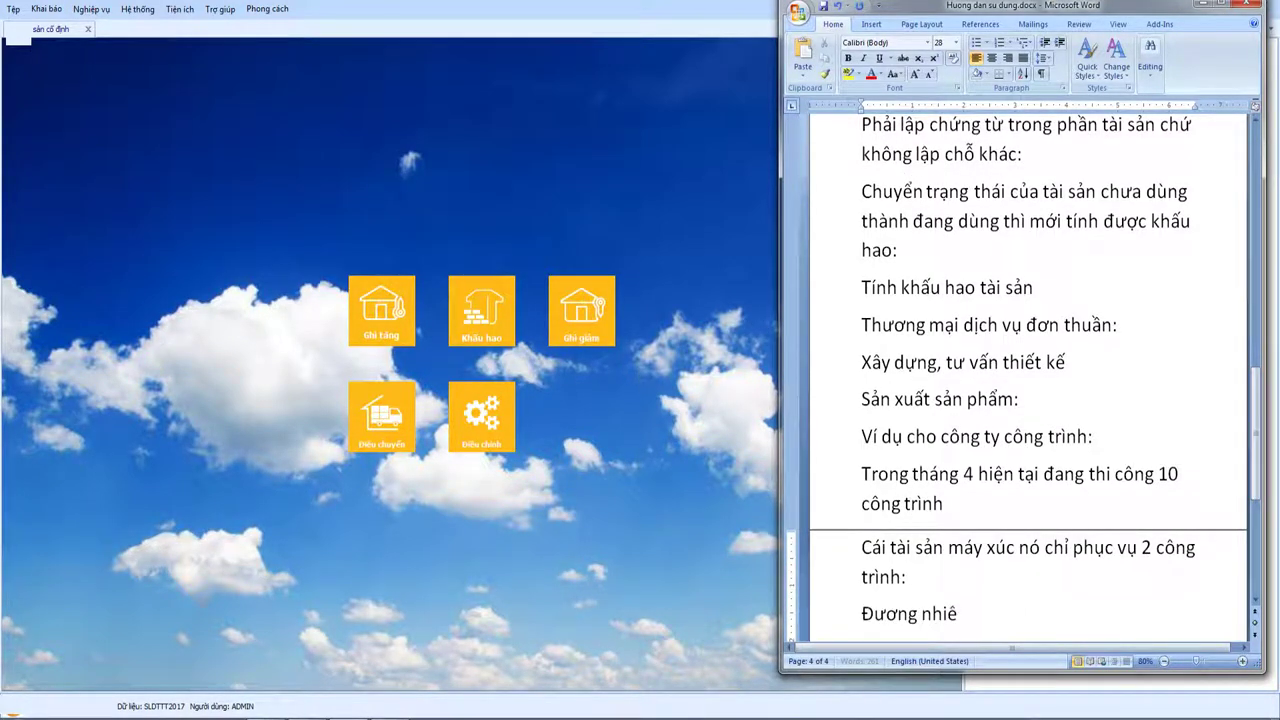
pyautogui.write('n các bạn')
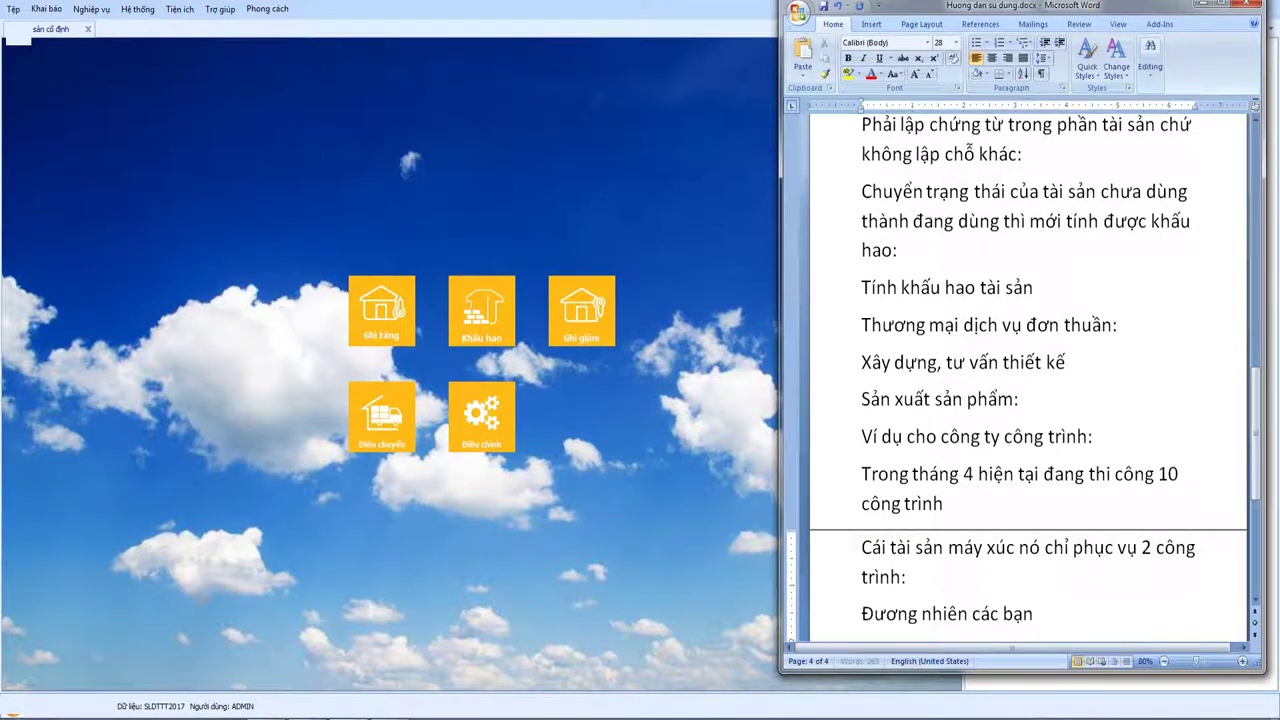
pyautogui.write(' phair có ')
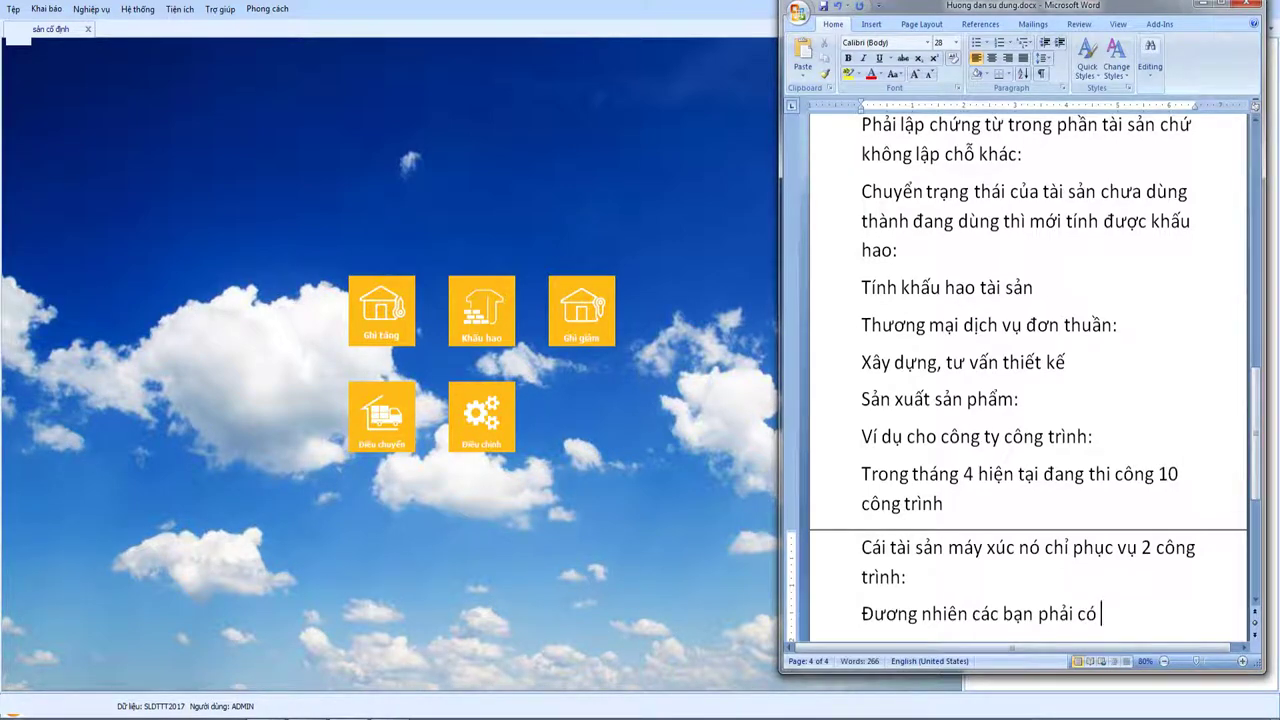
pyautogui.write('bangr ghi ca mays p')
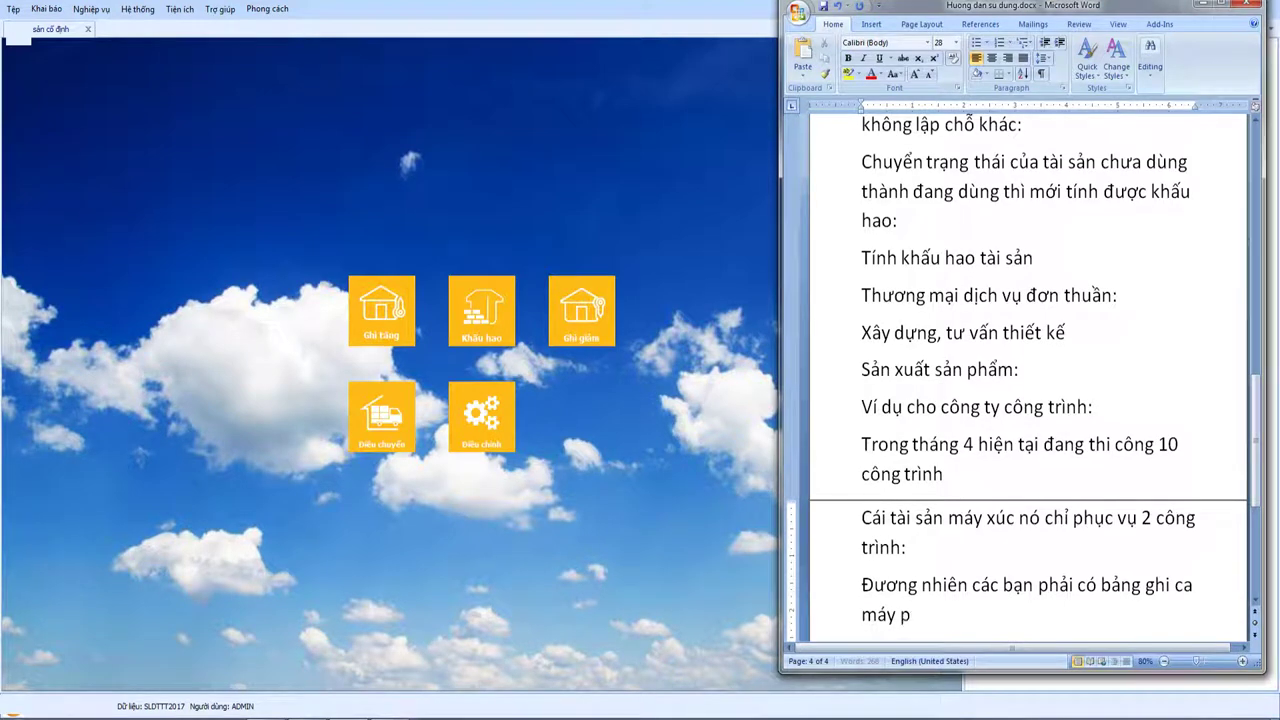
pyautogui.write('hucj vuj coong trinhf na')
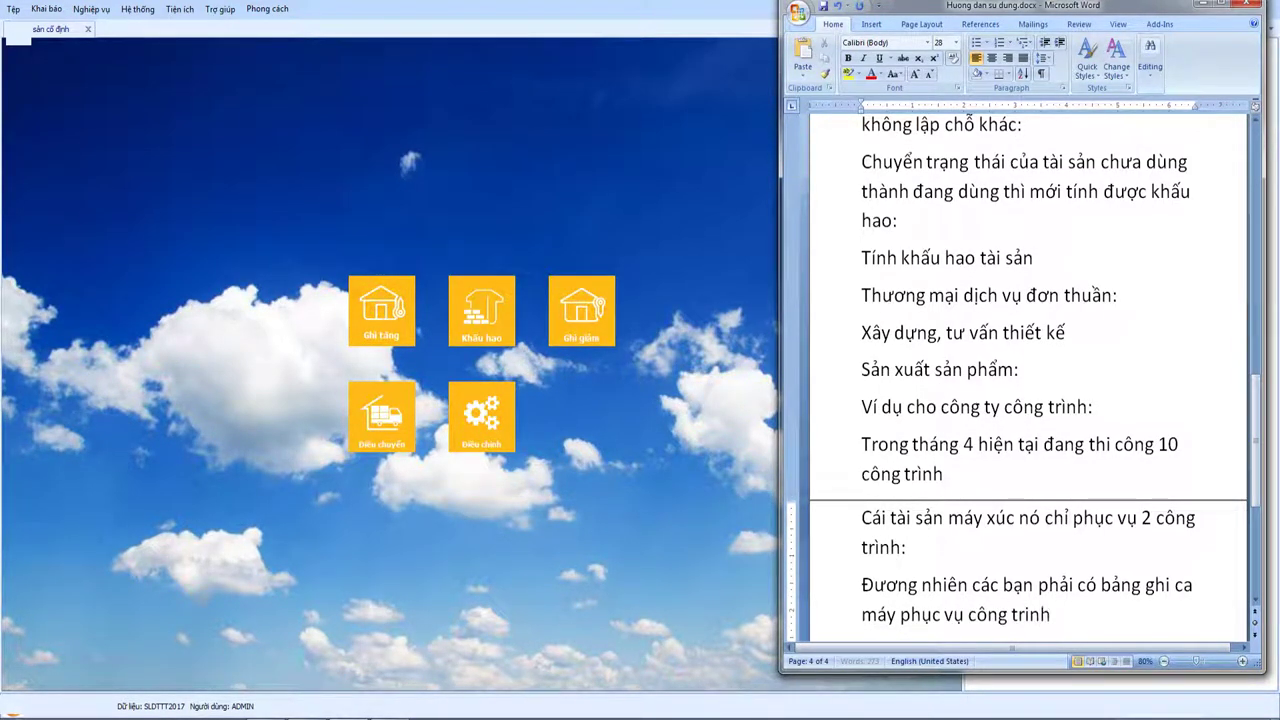
pyautogui.write('of:')
# - Add a line for the first construction project reading "Công trình 01 17 ca"
pyautogui.press('Return')
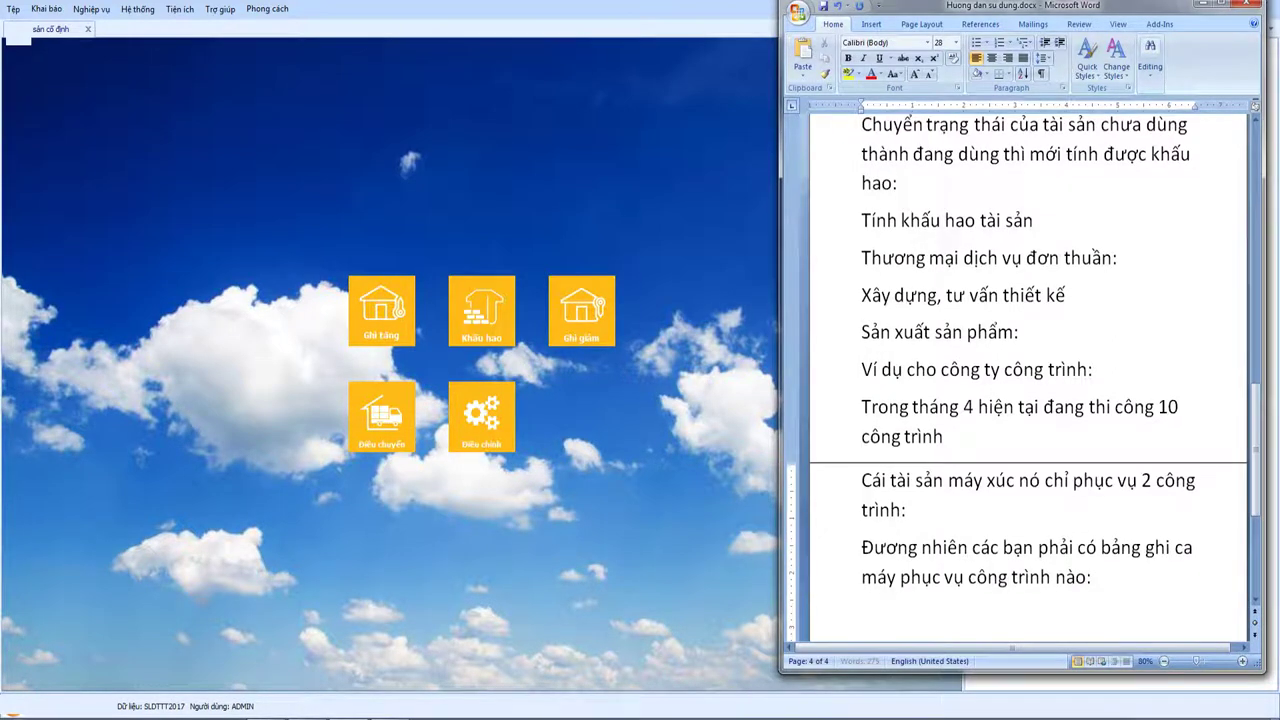
pyautogui.write('Coong trin')
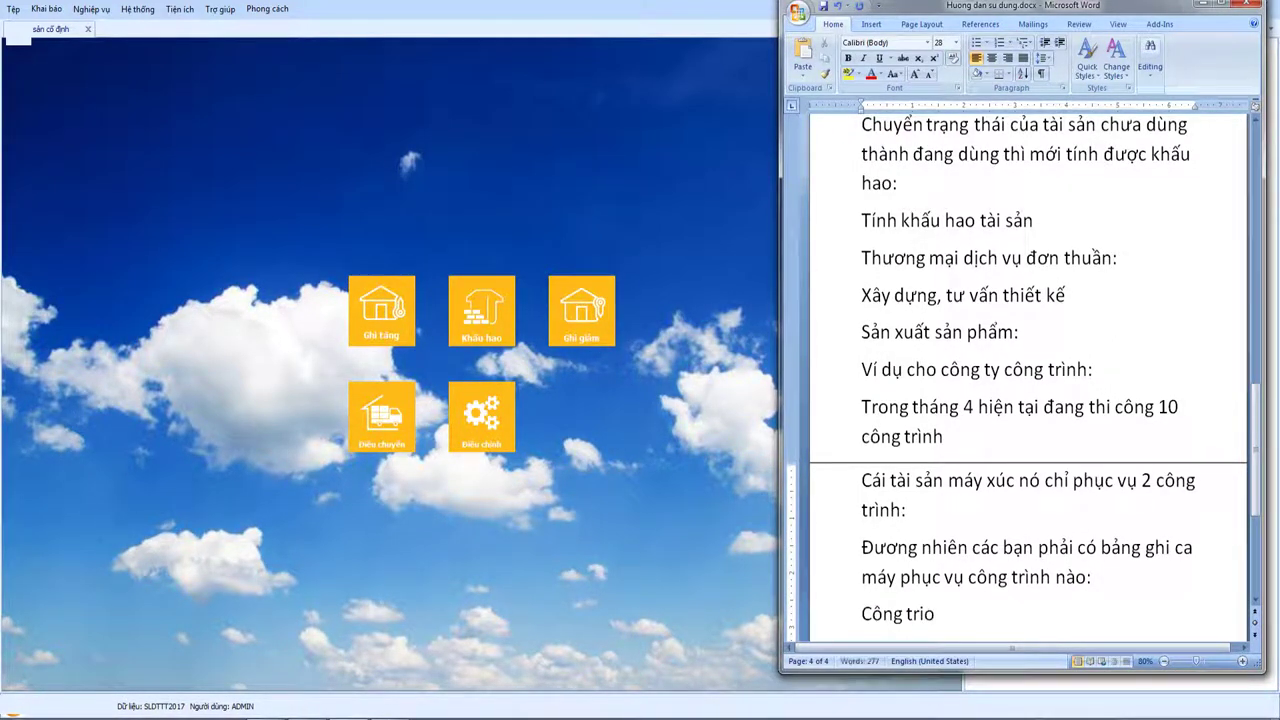
pyautogui.press('BackSpace')
pyautogui.write('nh 091')
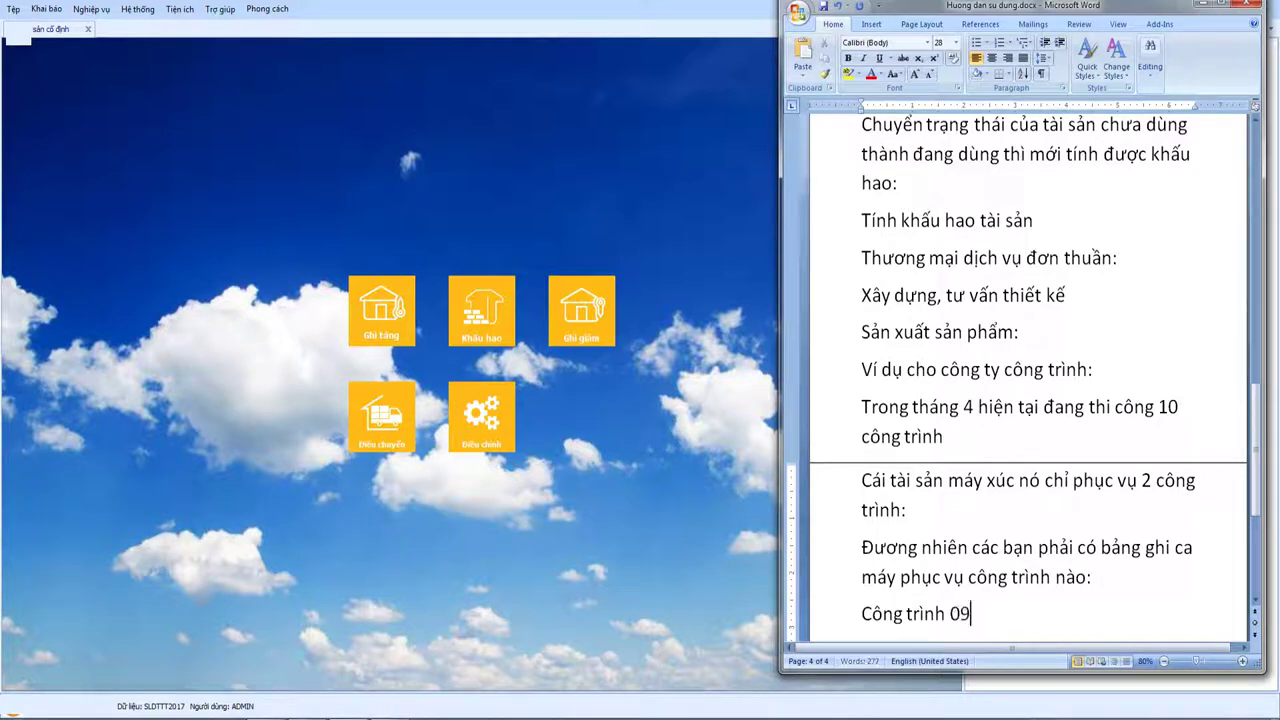
pyautogui.press('BackSpace')
pyautogui.press('BackSpace')
pyautogui.write('1 17 ca')
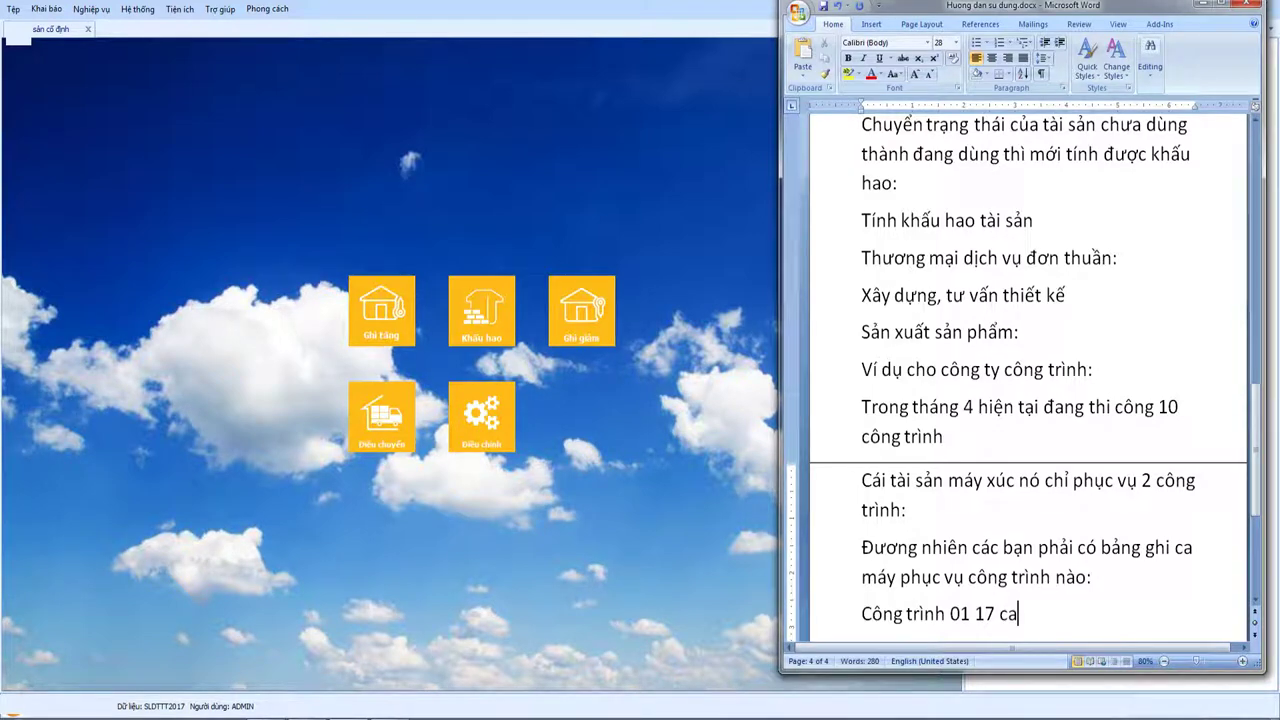
# - Add a line for the second construction project reading "Công trình 02 là 9 ca"
pyautogui.press('Return')
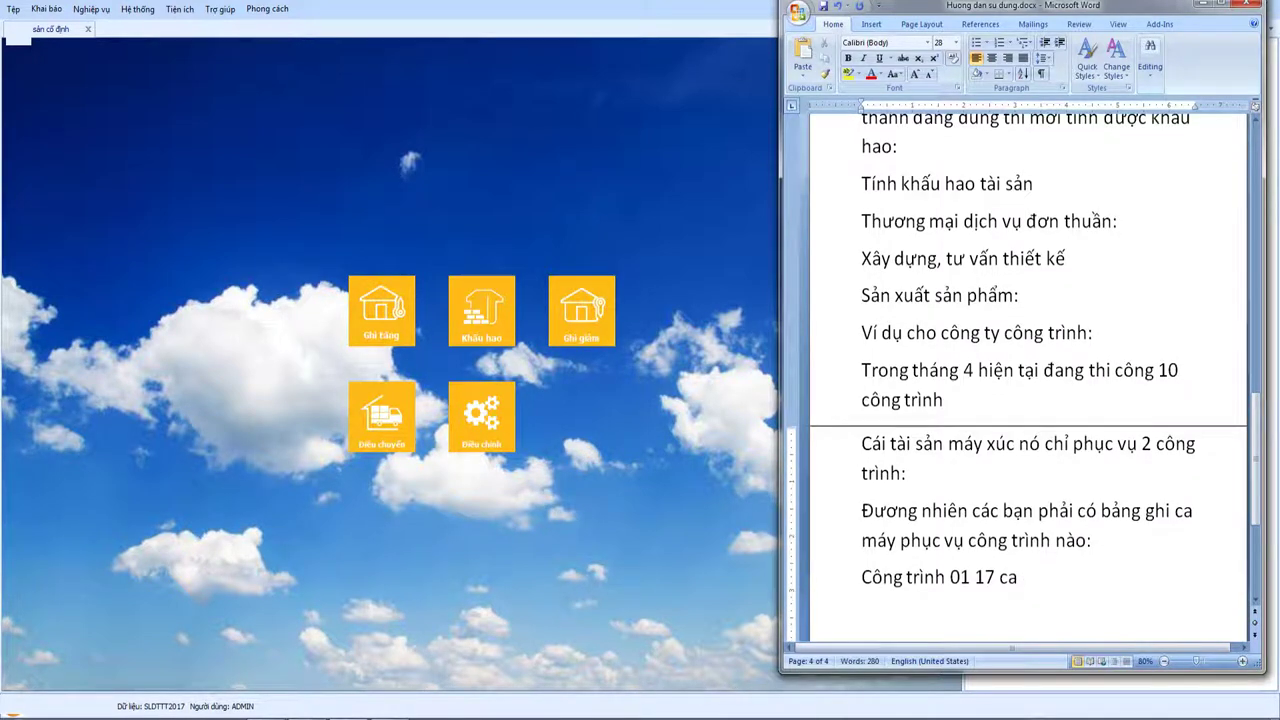
pyautogui.write('Công tri')
pyautogui.write('nh 02 là ')
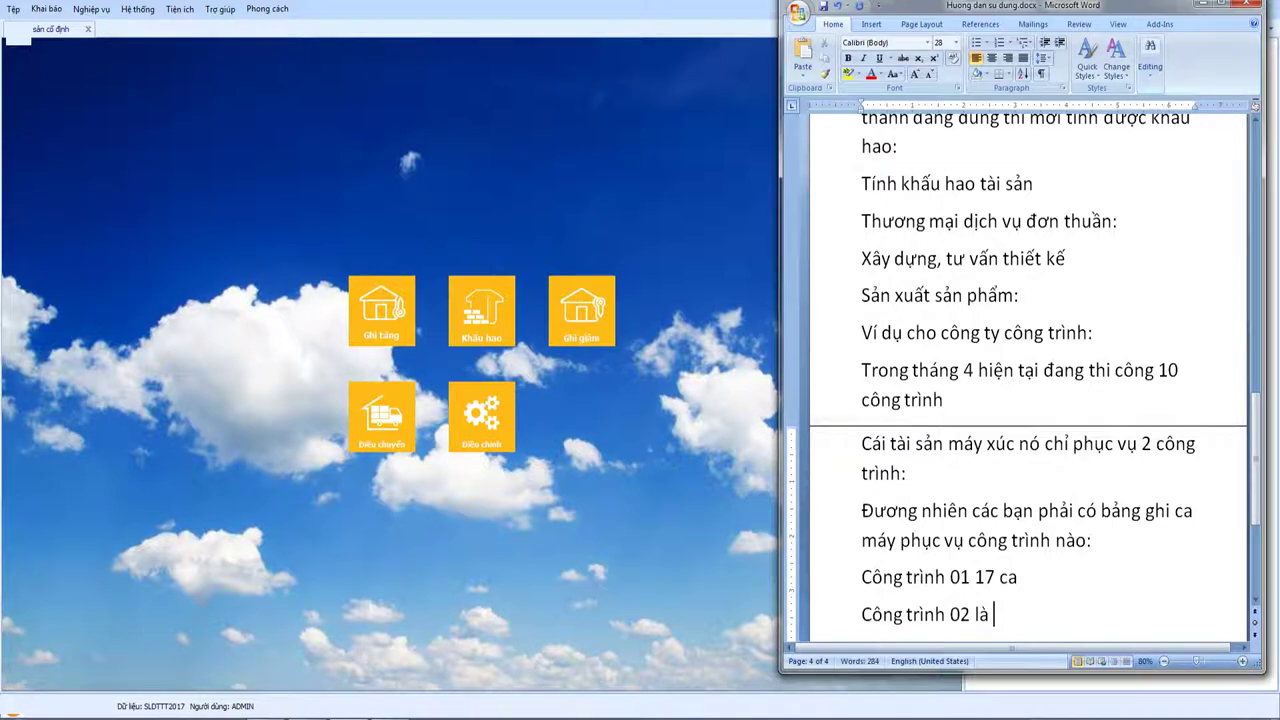
pyautogui.write('9 ca')
# - Add the line "Phần giá trị khấu hao của tài sản này không thể đưa vào chung cho 10 công trình:" followed by an empty line
pyautogui.press('Return')
pyautogui.write('Phần giá trị')
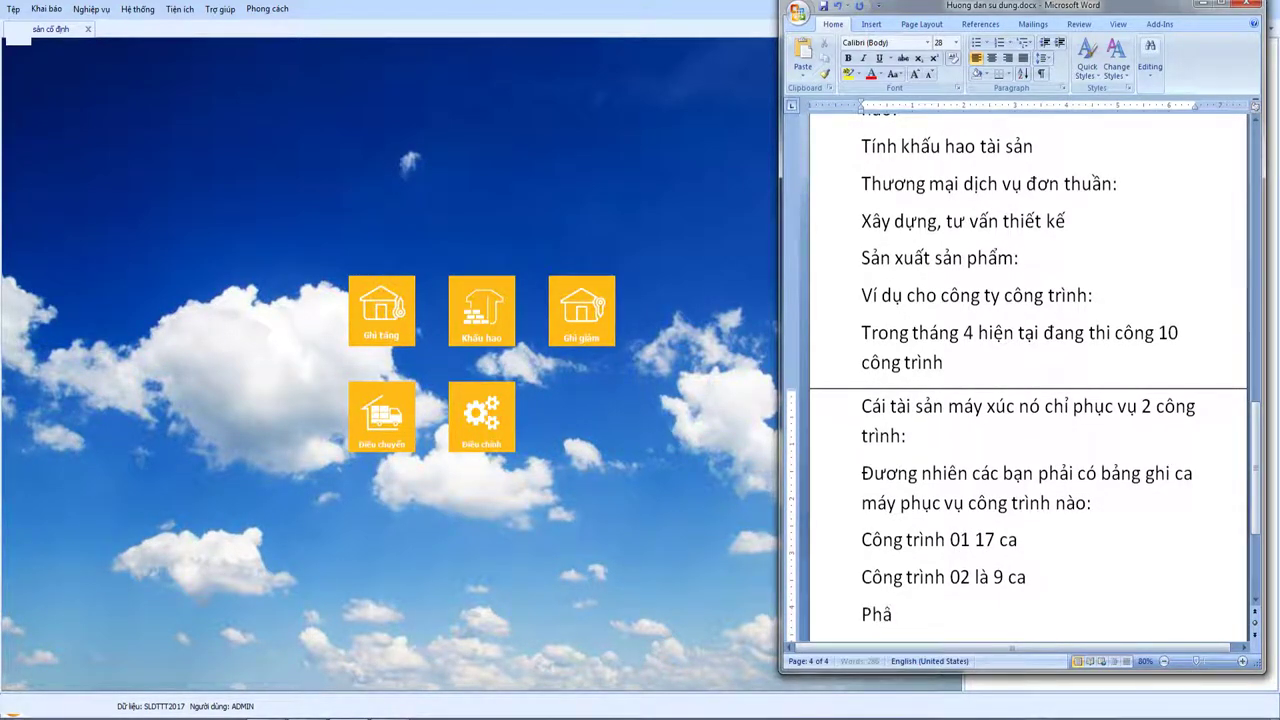
pyautogui.write(' kh')
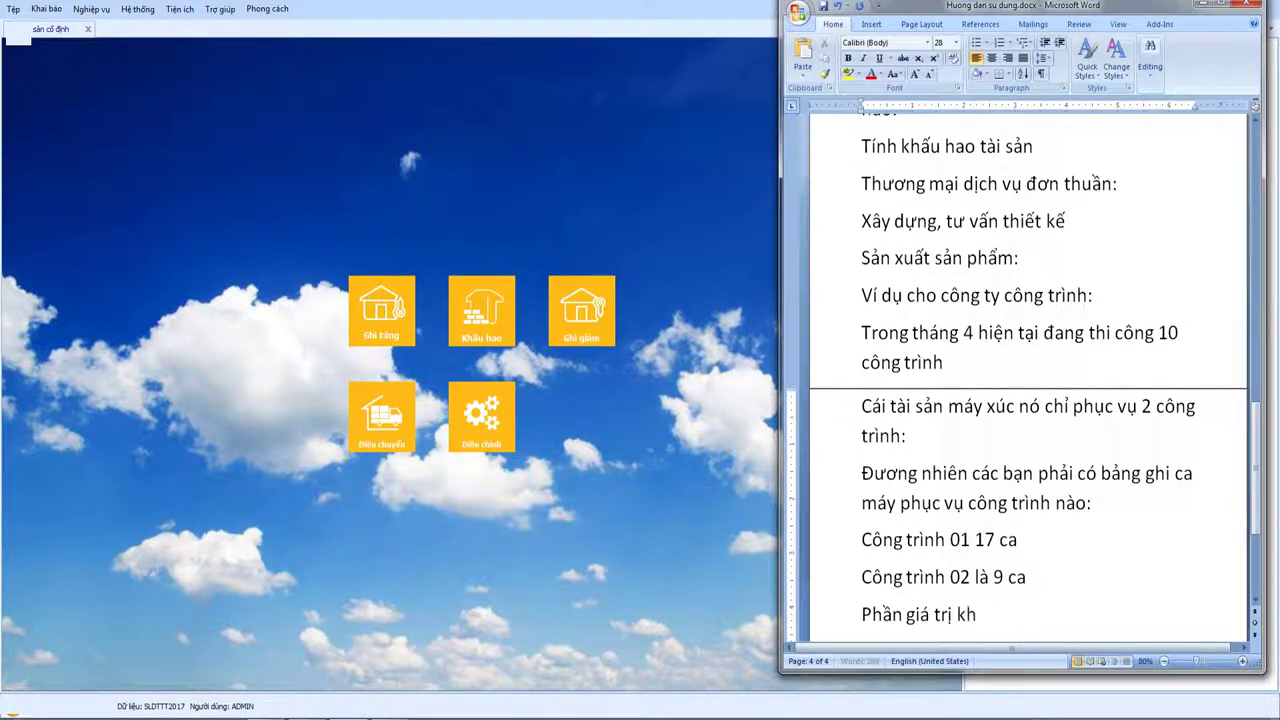
pyautogui.write('jaa')
pyautogui.press('BackSpace')
pyautogui.press('BackSpace')
pyautogui.press('BackSpace')
pyautogui.write('au ')
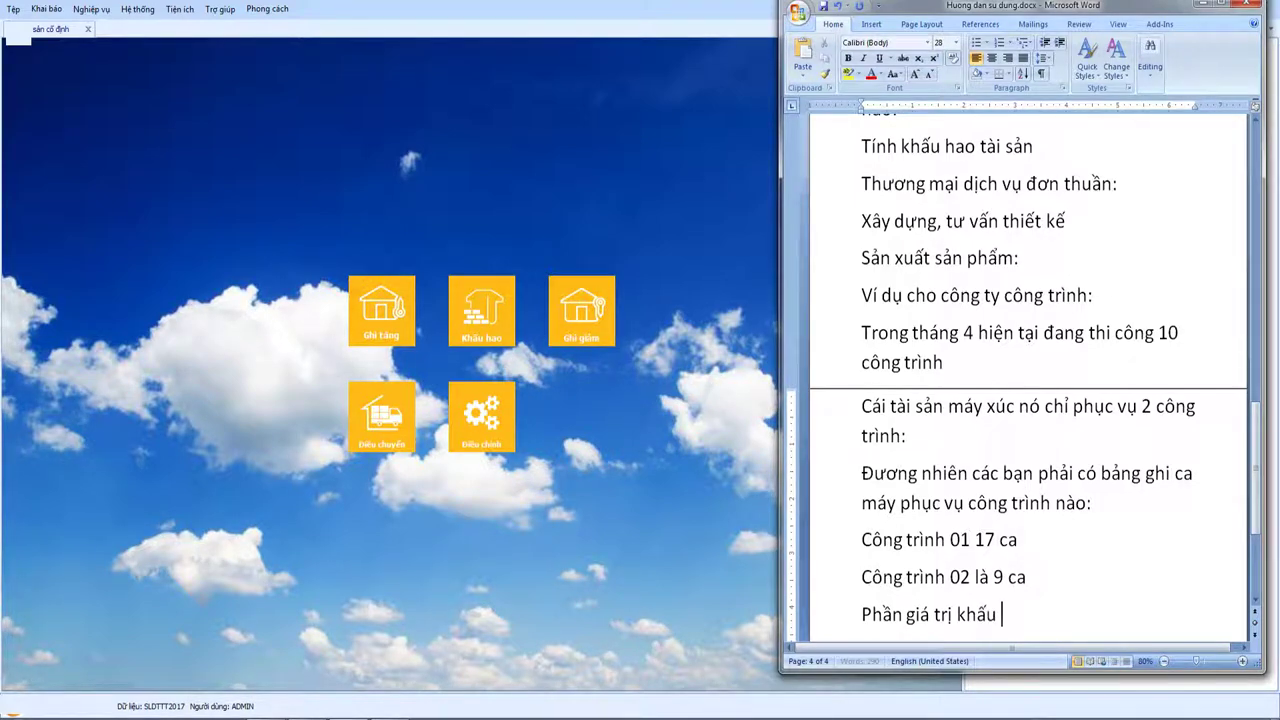
pyautogui.write('hao của tài san này không th')
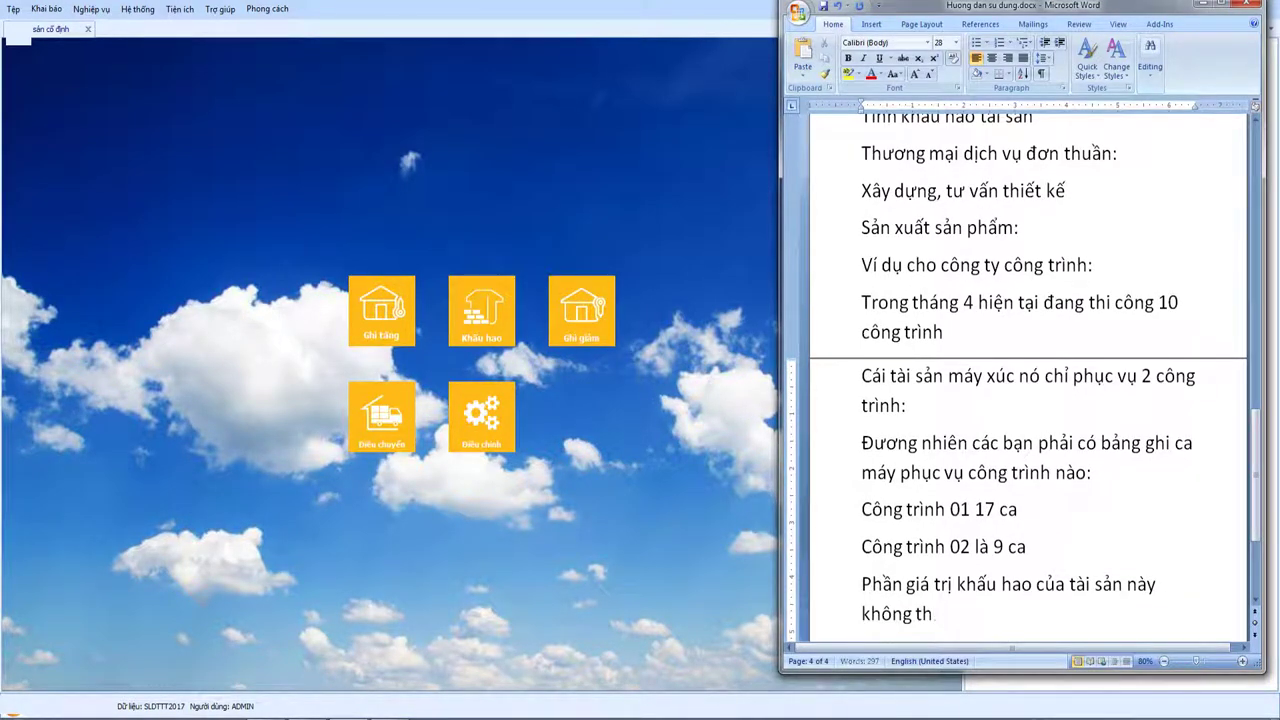
pyautogui.write('rể đưa vào cho')
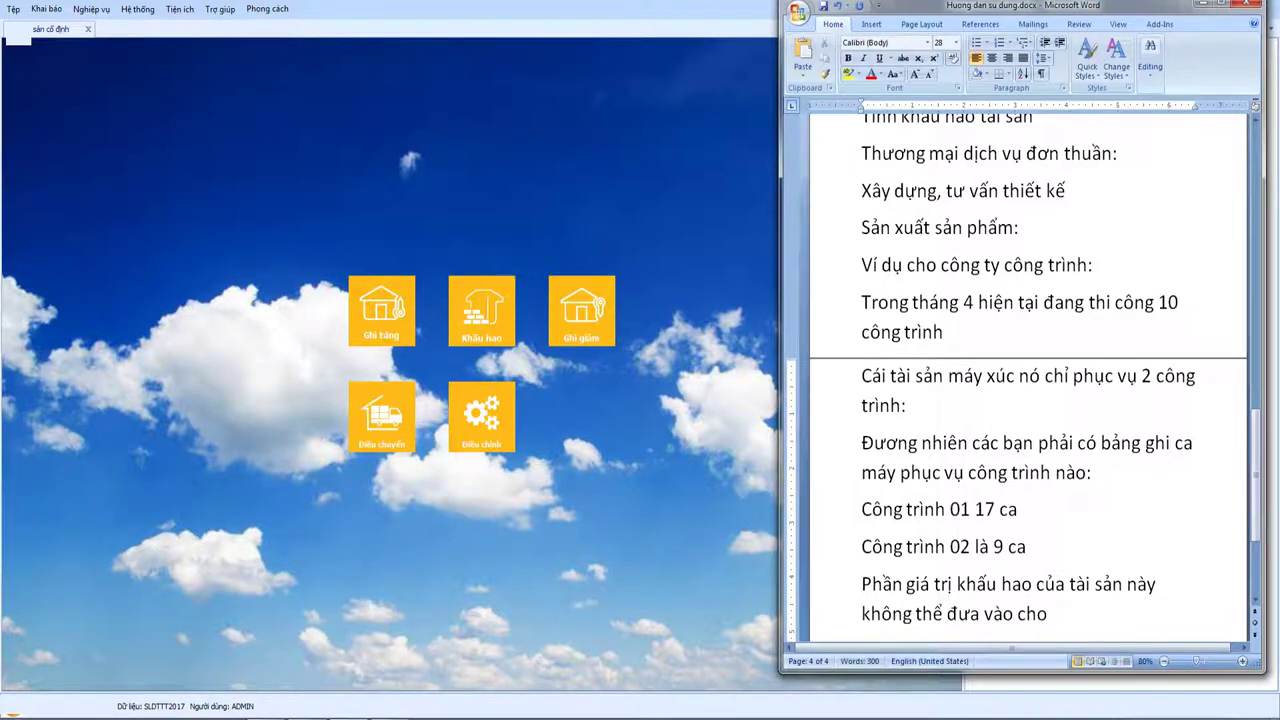
pyautogui.press('BackSpace')
pyautogui.write('ung cho 1-')
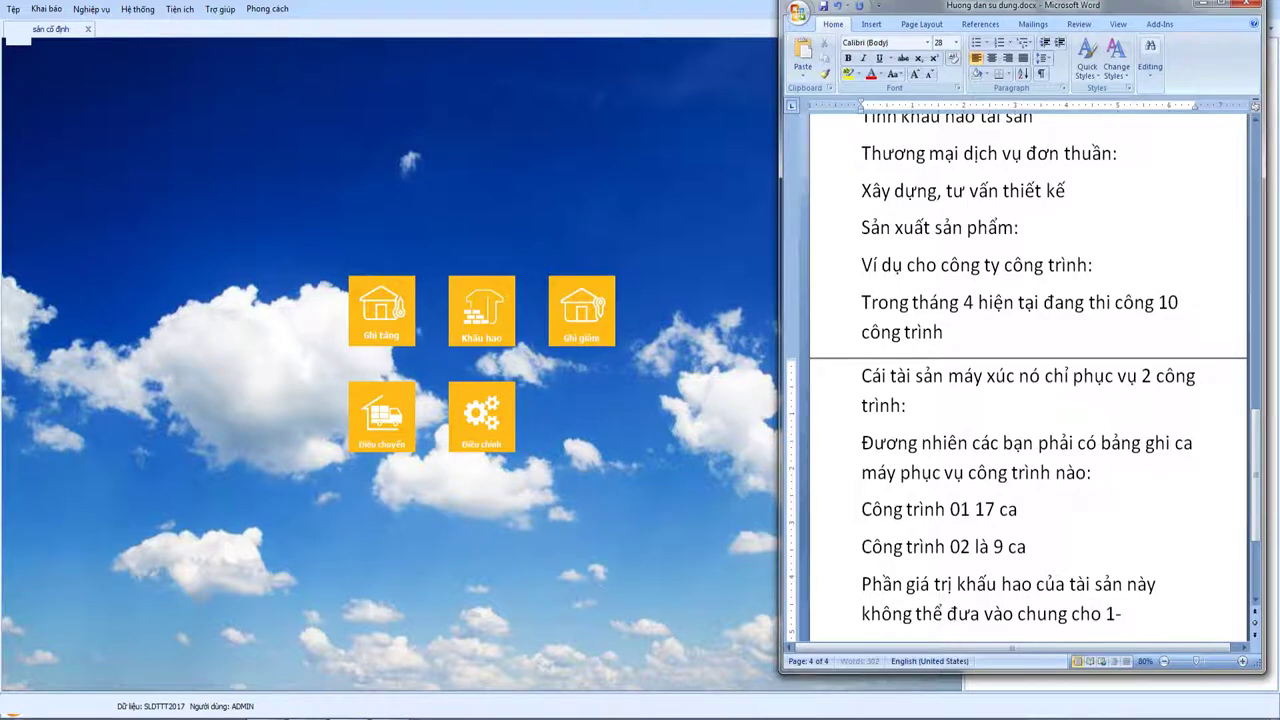
pyautogui.write('0 công')
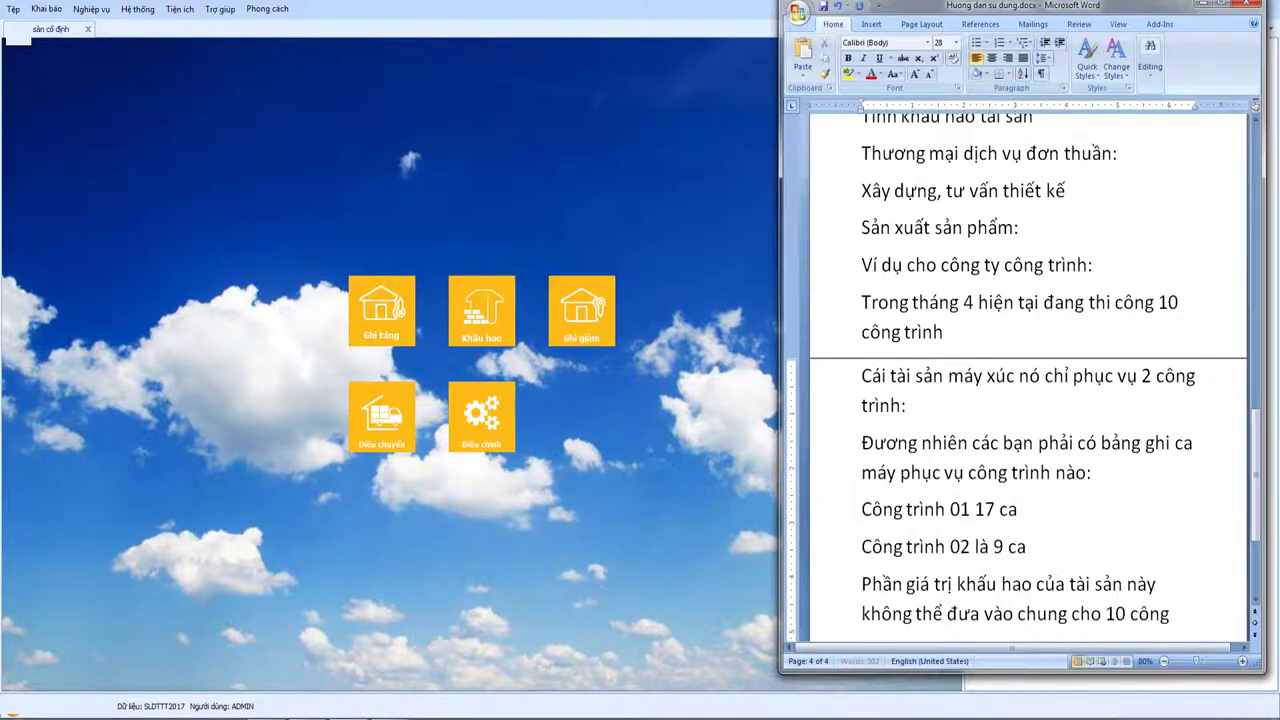
pyautogui.write(' trinh')
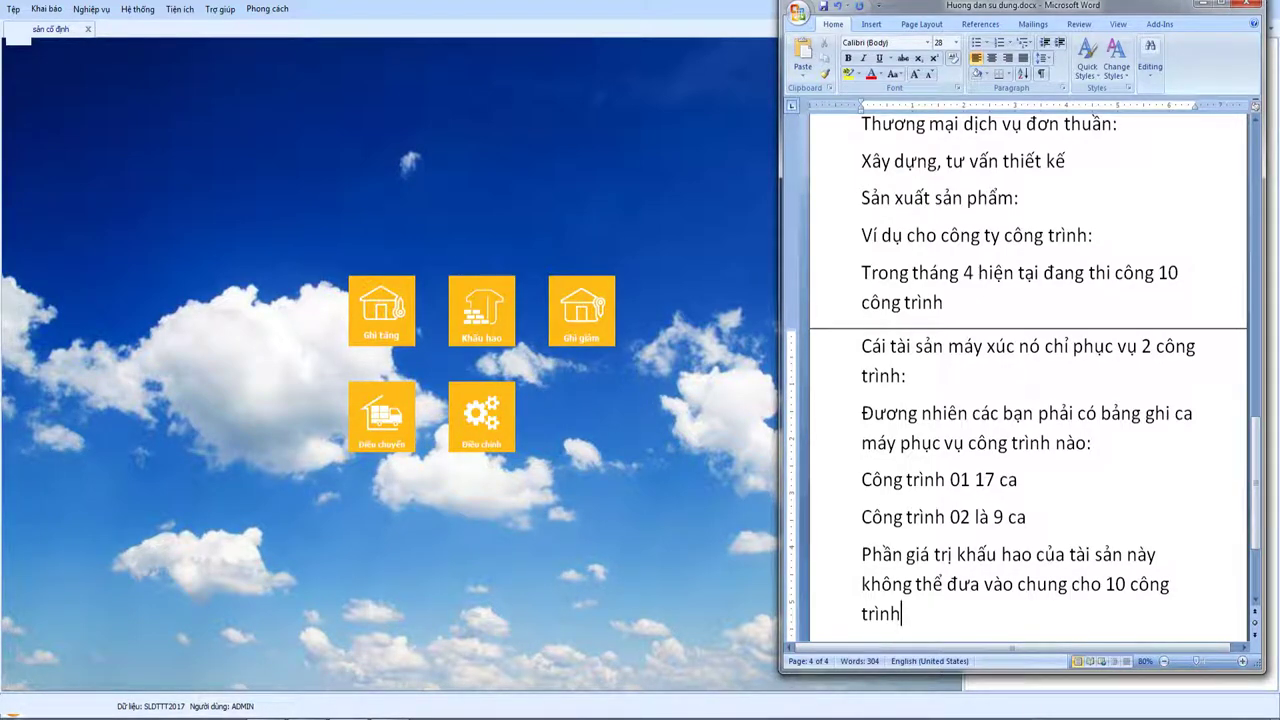
pyautogui.write(':')
pyautogui.press('Return')
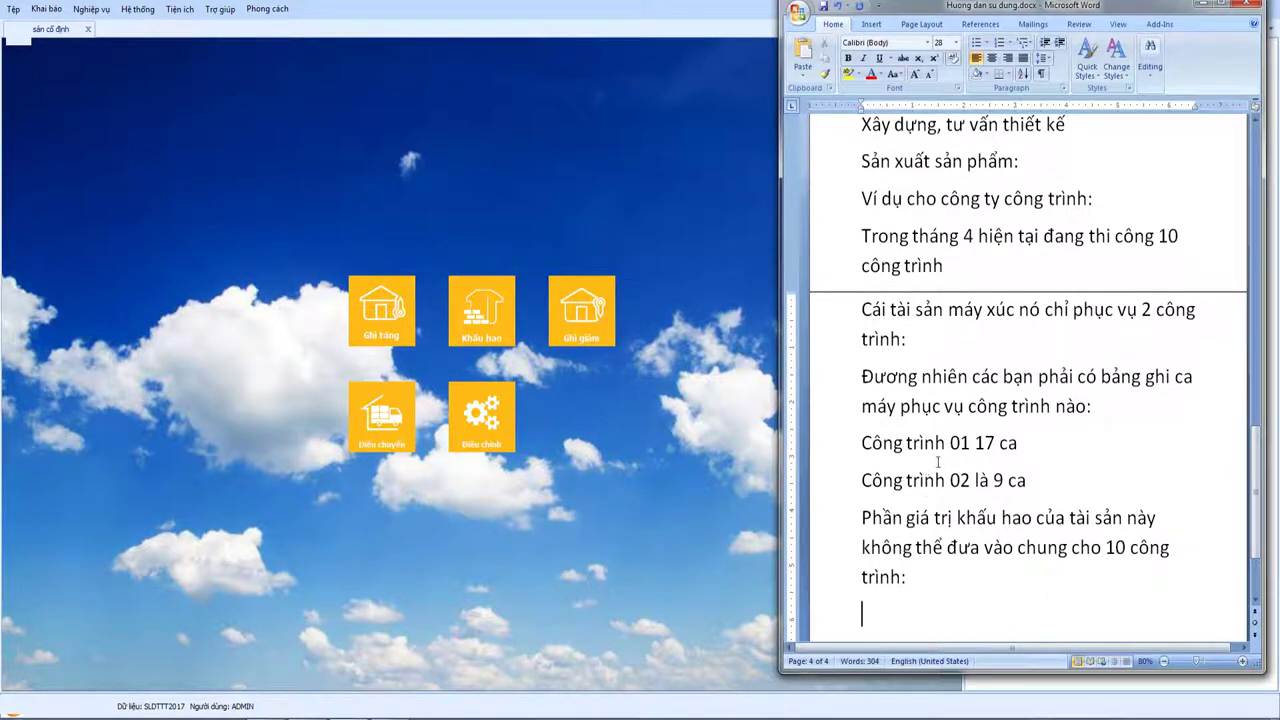
# - Switch to the accounting software, close the fixed-asset tab, and open the fixed-asset declaration list (Tài sản cố định)
pyautogui.moveTo(861, 443); pyautogui.dragTo(1044, 478)
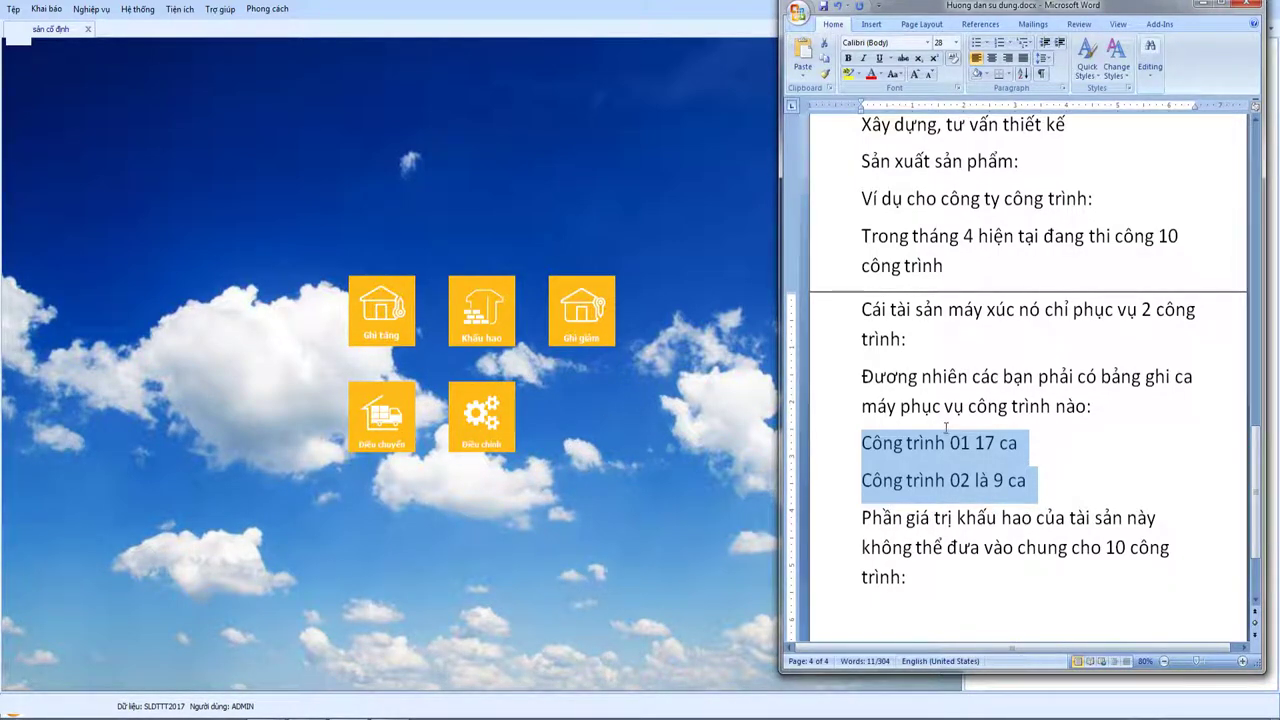
pyautogui.click(648, 442)
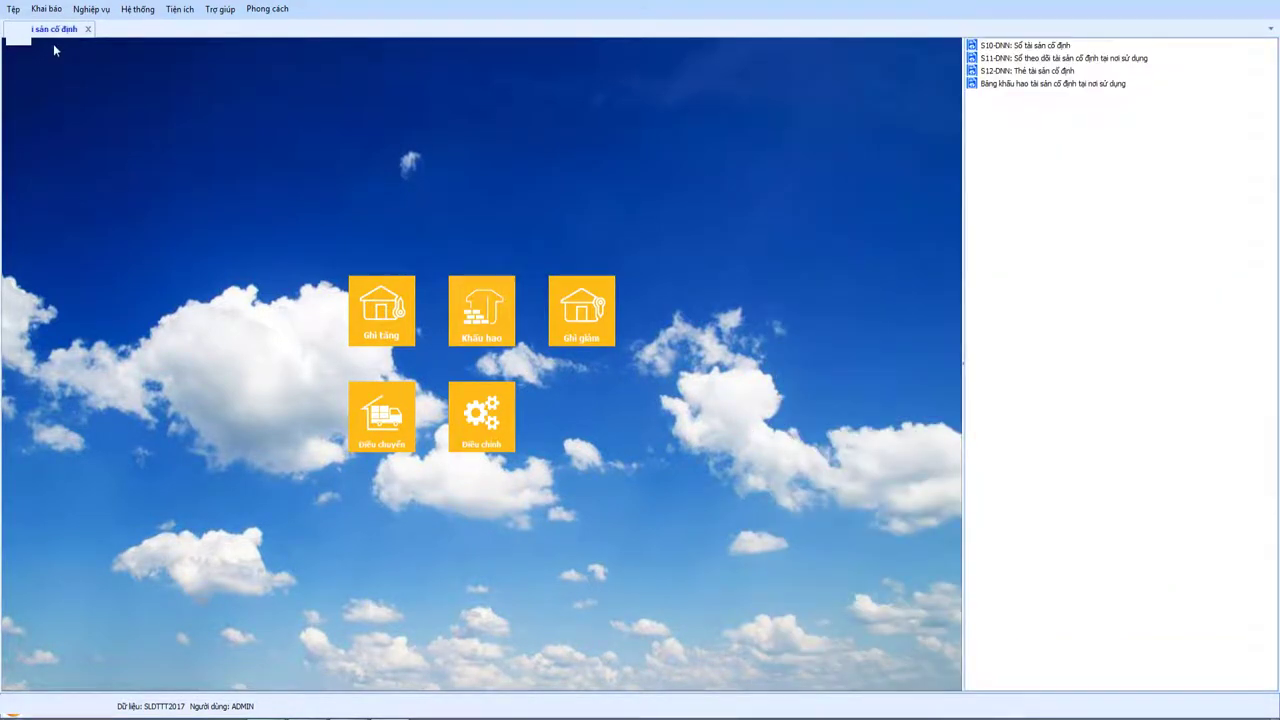
pyautogui.click(88, 29)
pyautogui.click(46, 9)
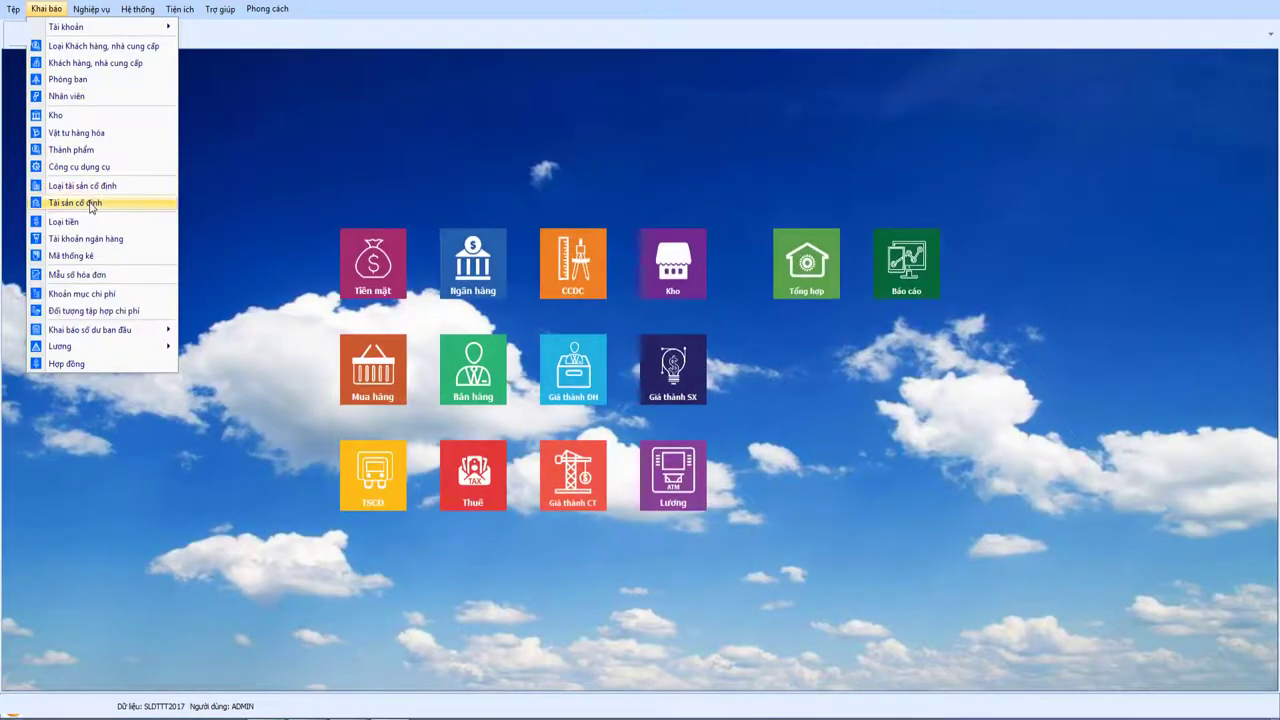
pyautogui.click(90, 205)
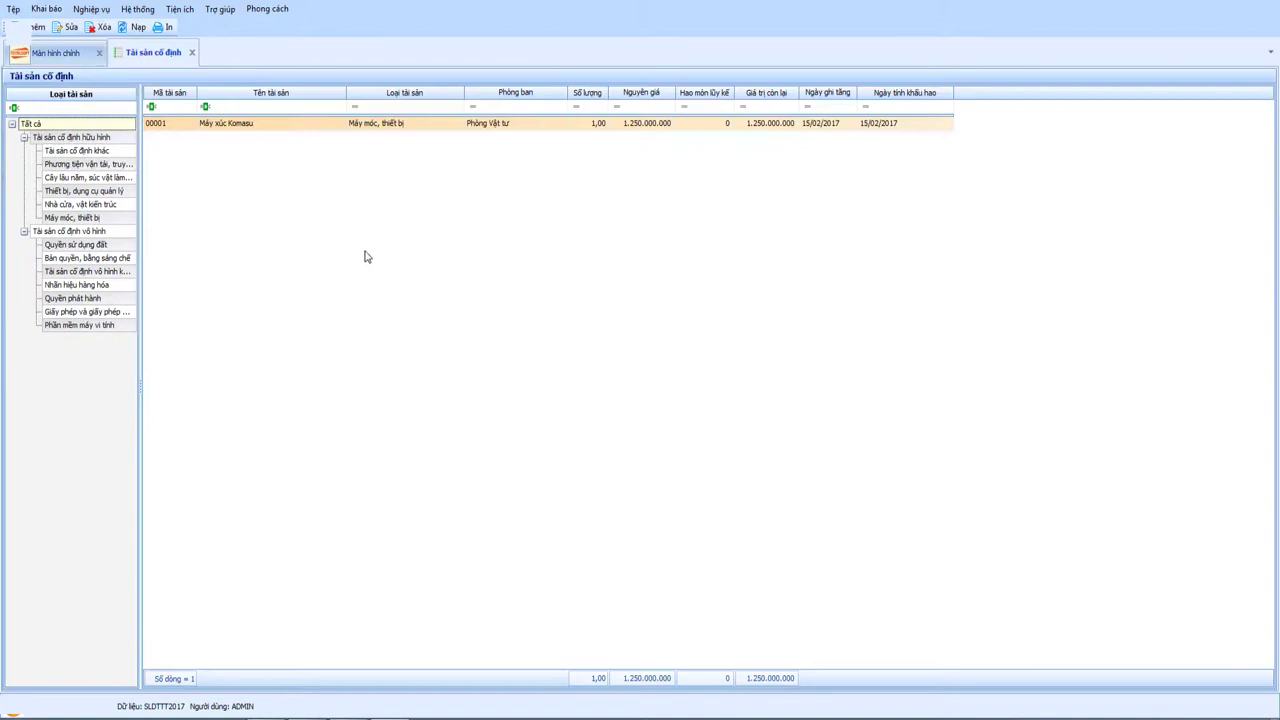
# - Start a new fixed asset with code 00002, name Máy lu, unit Cái, type Máy móc, thiết bị and purchase price 1.500.000.000
pyautogui.rightClick(339, 202)
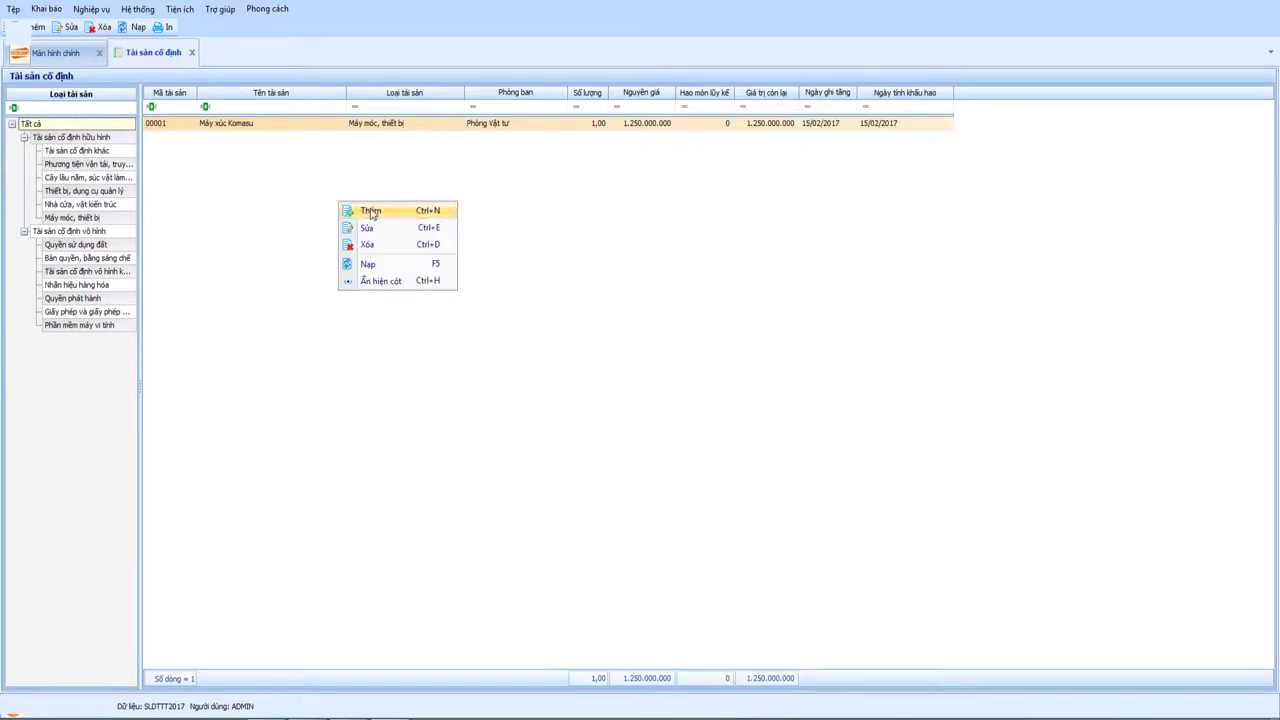
pyautogui.click(371, 212)
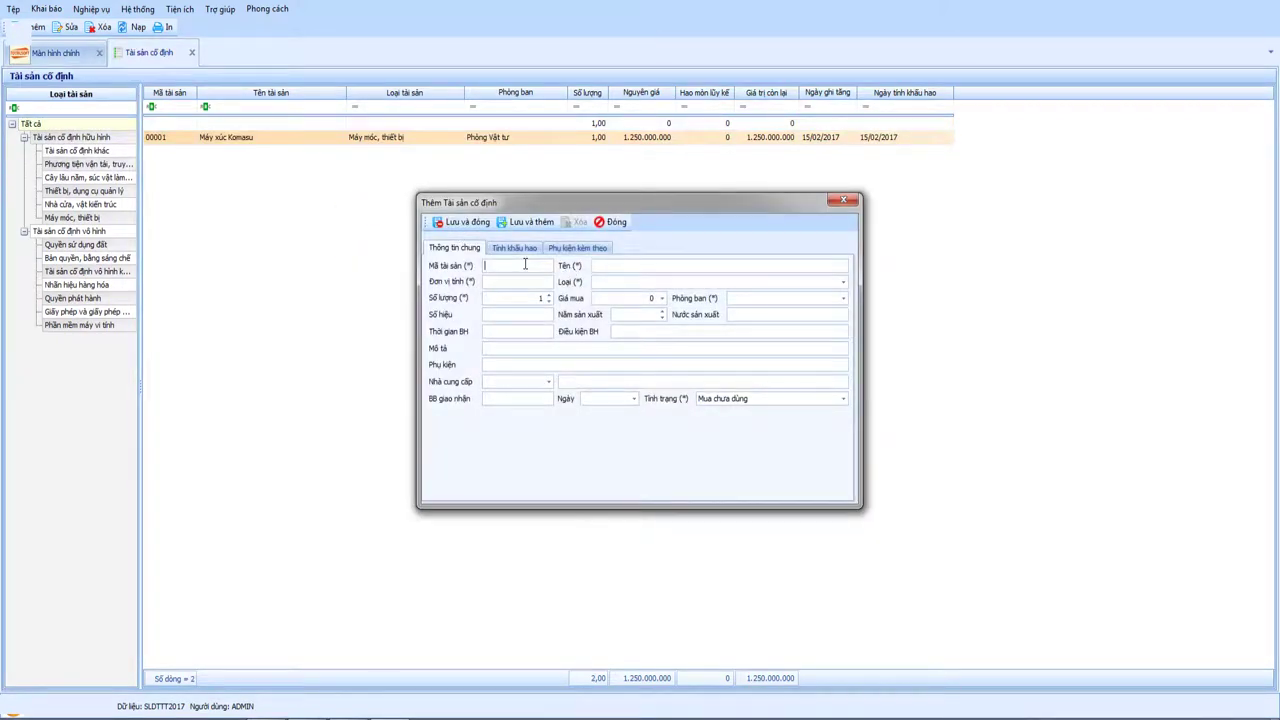
pyautogui.write('00002')
pyautogui.click(715, 281)
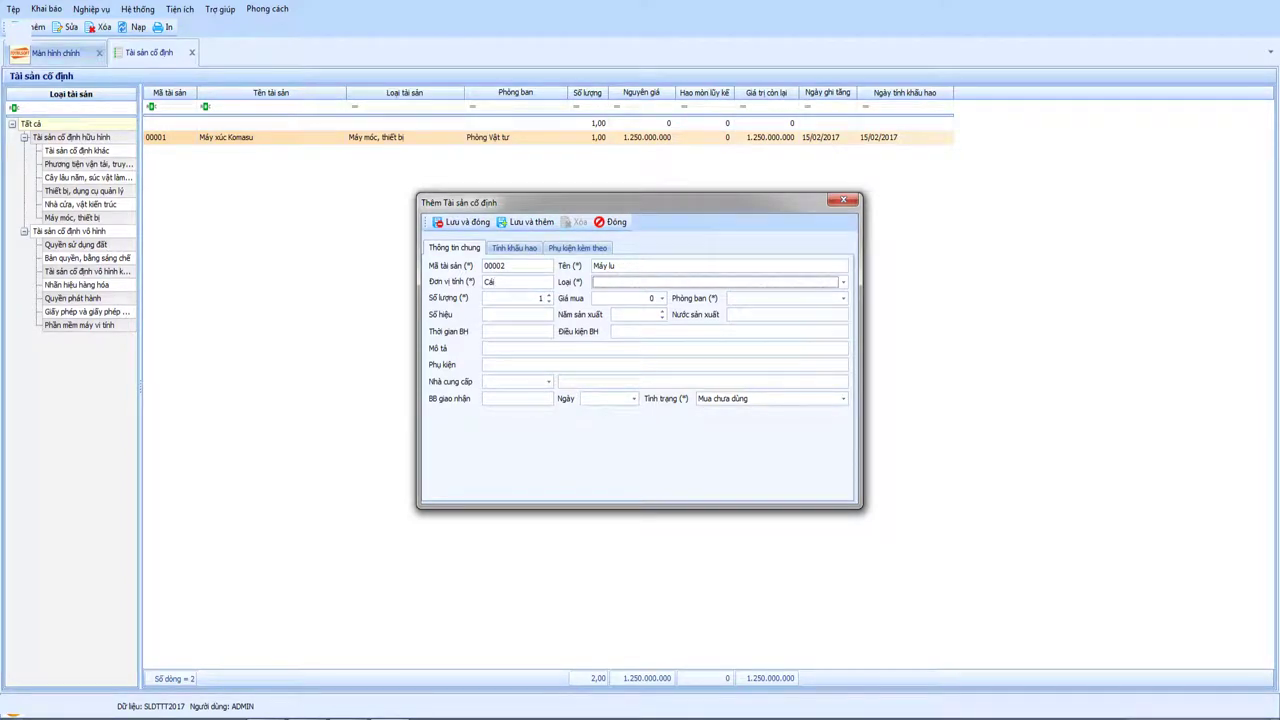
pyautogui.click(618, 312)
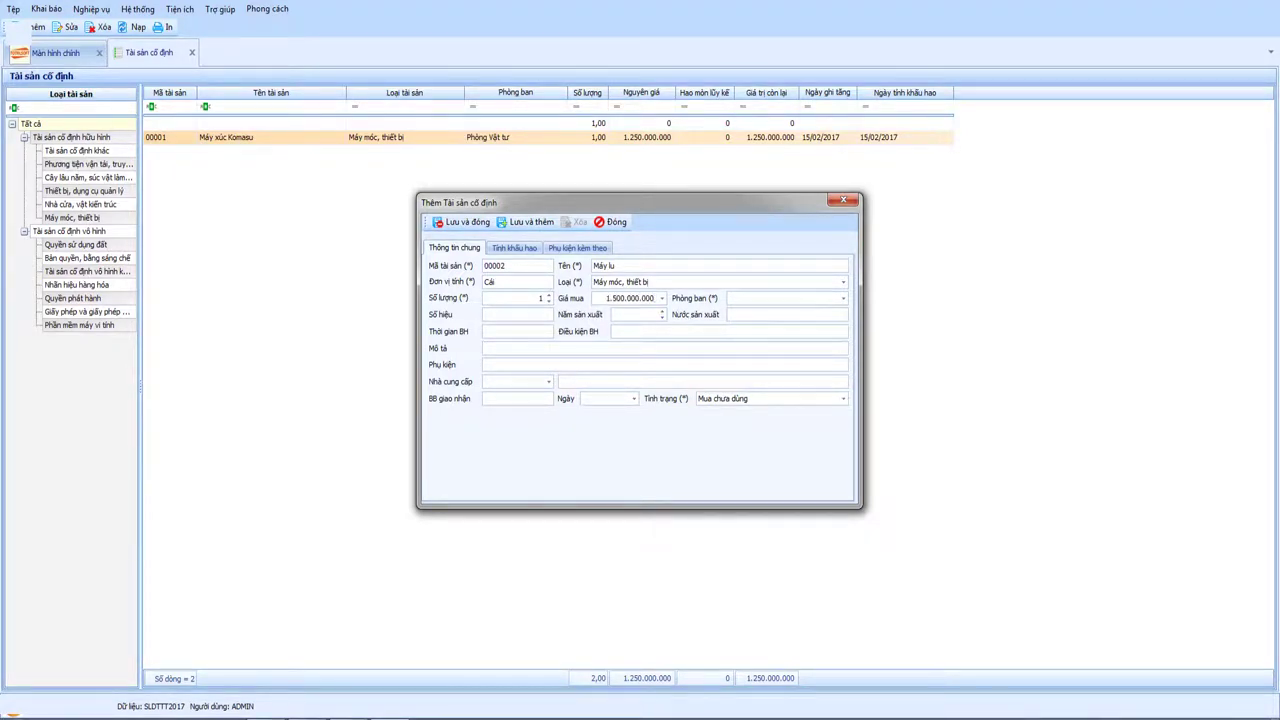
# - Assign the new asset to the department Phòng Vật tư and set its status (Tình trạng) to Đang dùng
pyautogui.click(783, 298)
pyautogui.press('Down')
pyautogui.press('Down')
pyautogui.press('Tab')
pyautogui.click(843, 398)
pyautogui.click(722, 420)
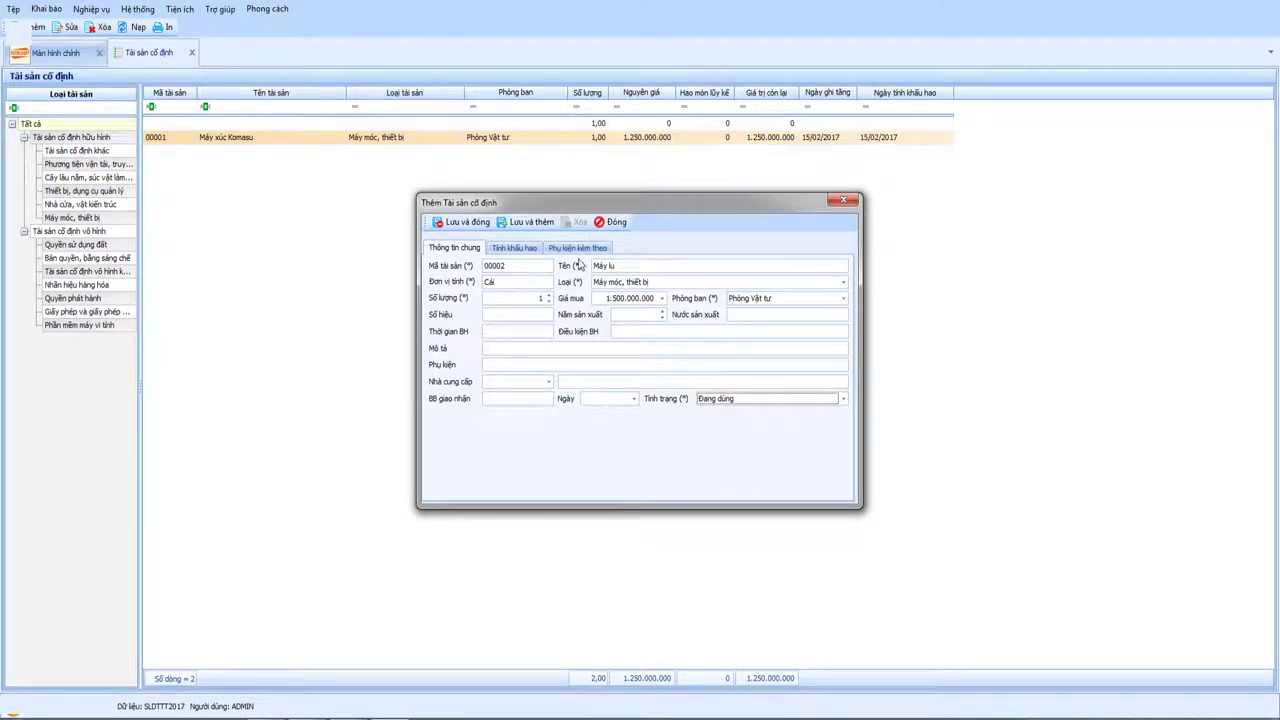
# - In the new asset's depreciation details, set the purchase date (Ngày mua) to 01/01/2016 and keep the same date for the other dates
pyautogui.click(514, 248)
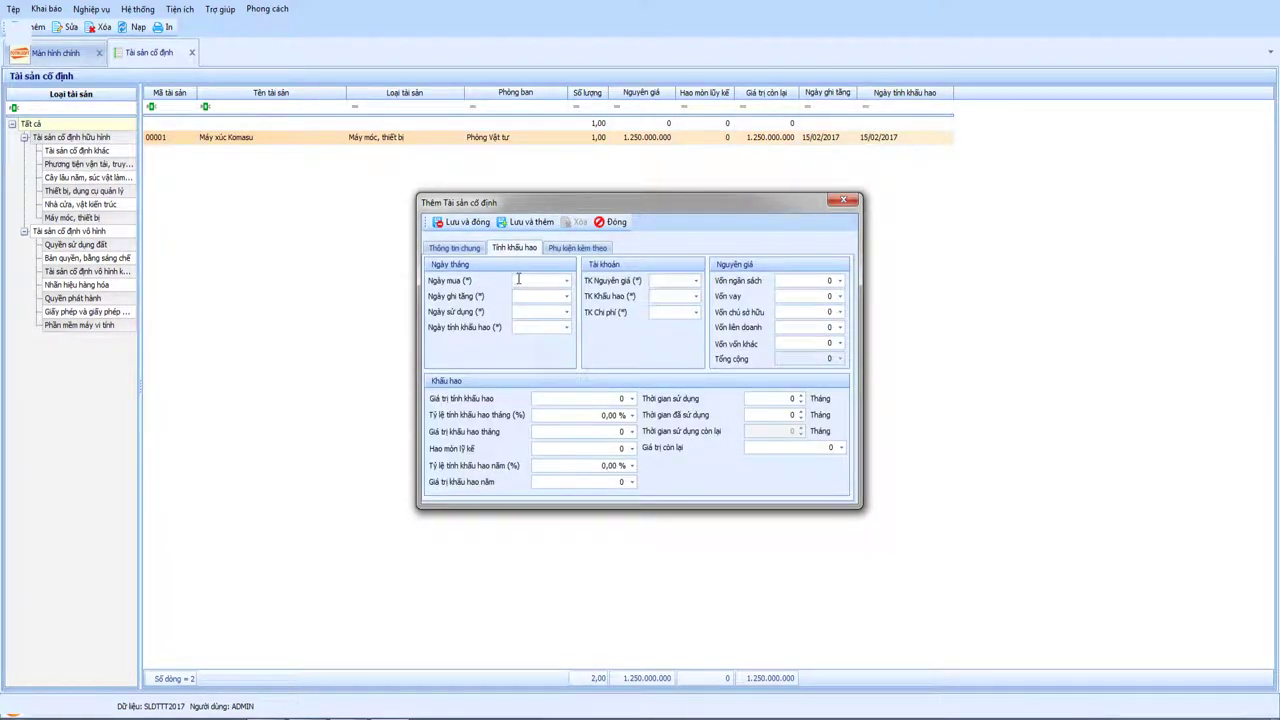
pyautogui.click(518, 279)
pyautogui.write('01012016')
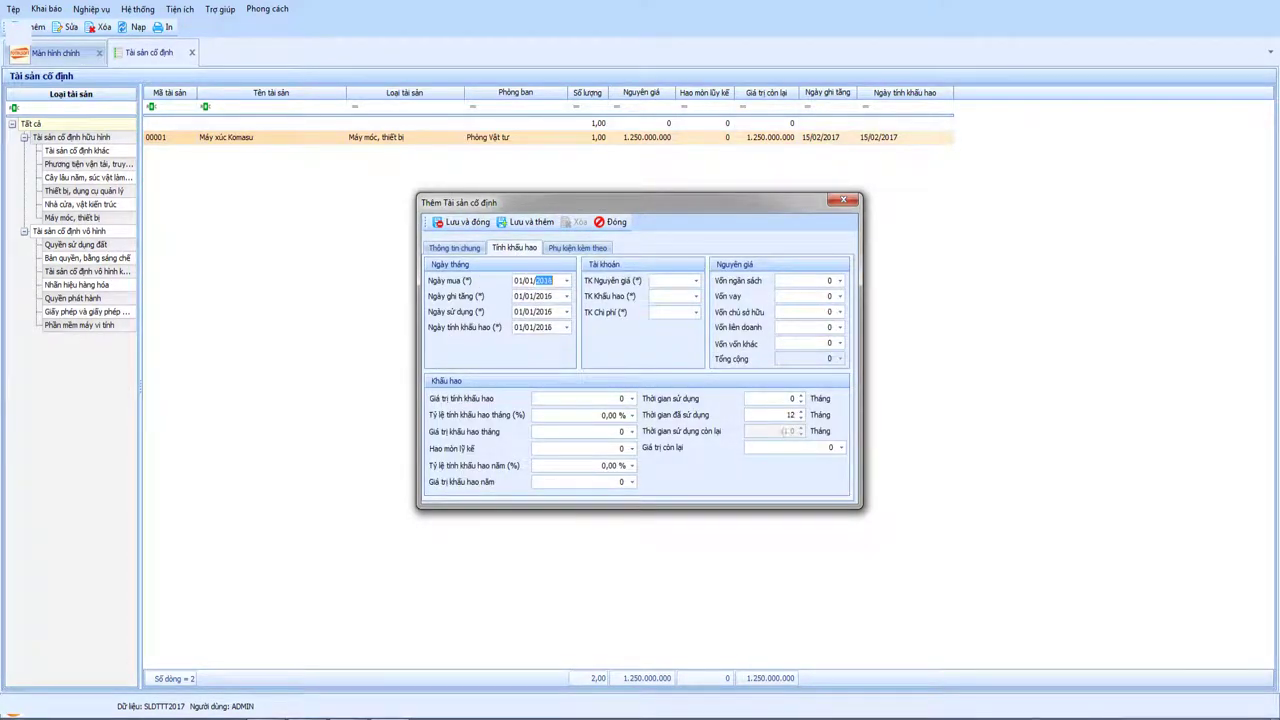
pyautogui.press('Tab')
pyautogui.press('Tab')
pyautogui.press('Tab')
pyautogui.press('Tab')
# - Set the asset's accounts: original cost (TK Nguyên giá) 2111, depreciation (TK Khấu hao) 2141 and expense (TK Chi phí) 154
pyautogui.write('2111')
pyautogui.press('Tab')
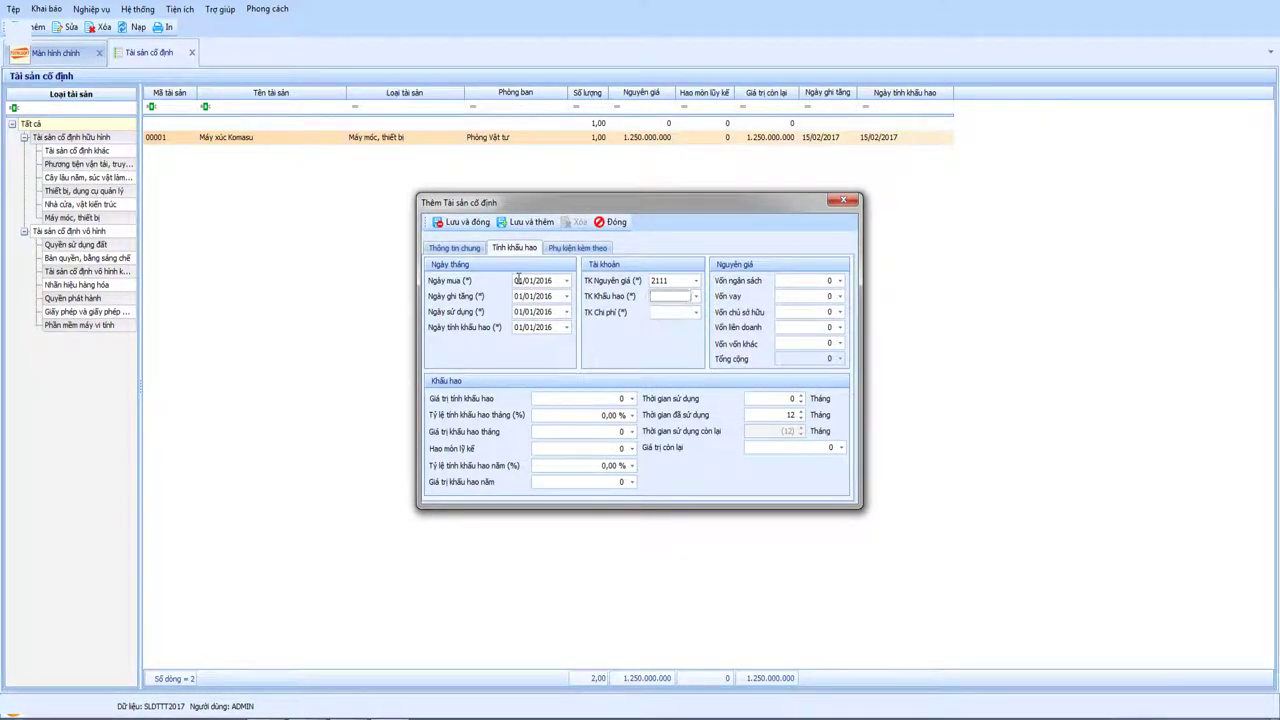
pyautogui.write('2141')
pyautogui.press('Tab')
pyautogui.press('Tab')
pyautogui.hotkey('shift', 'Tab')
pyautogui.write('154')
pyautogui.press('Tab')
pyautogui.press('Tab')
# - Enter 1.500.000.000 as owner's capital (Vốn chủ sở hữu) and set the useful life (Thời gian sử dụng) to 120 months
pyautogui.press('Tab')
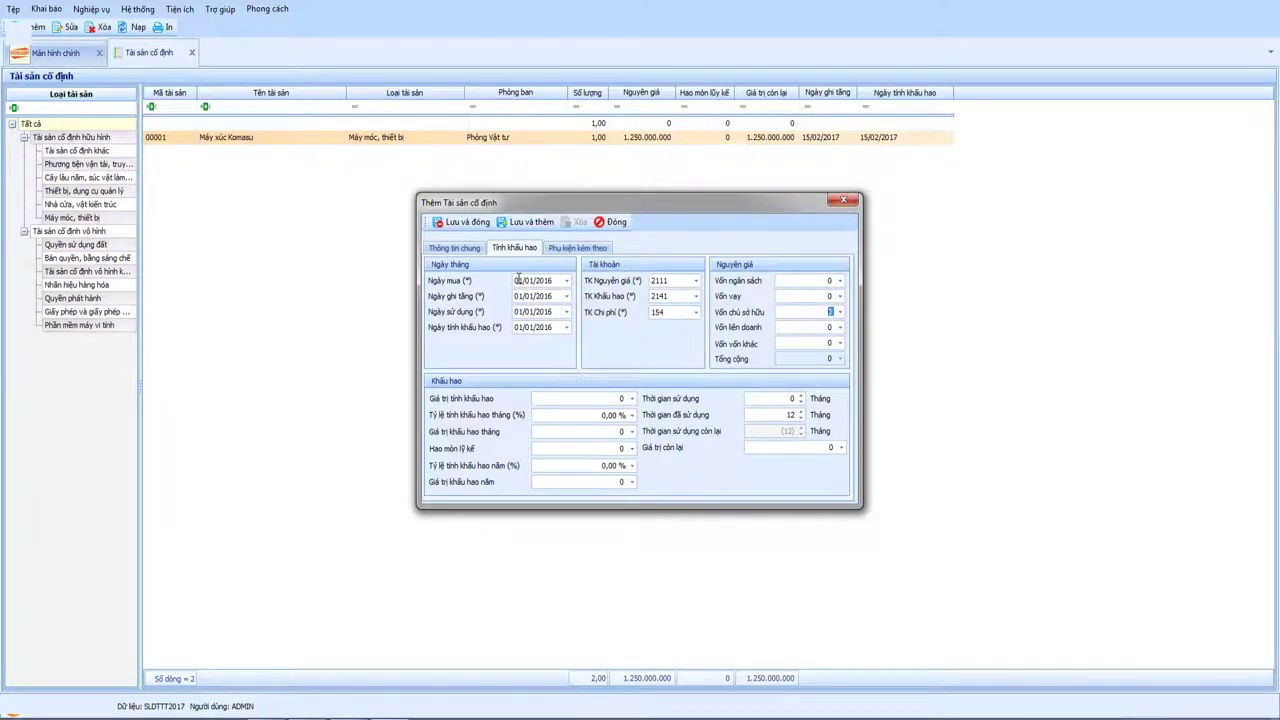
pyautogui.write('1500000000')
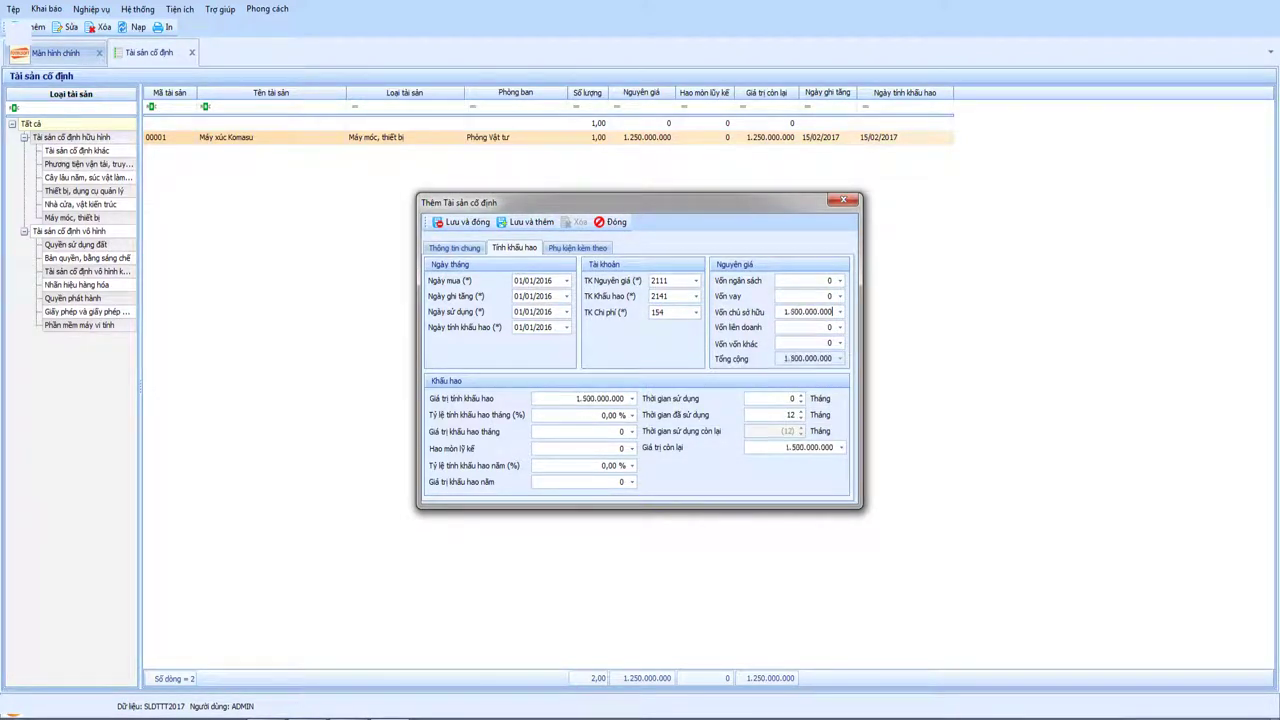
pyautogui.press('Tab')
pyautogui.press('Tab')
pyautogui.write('1')
pyautogui.write('120')
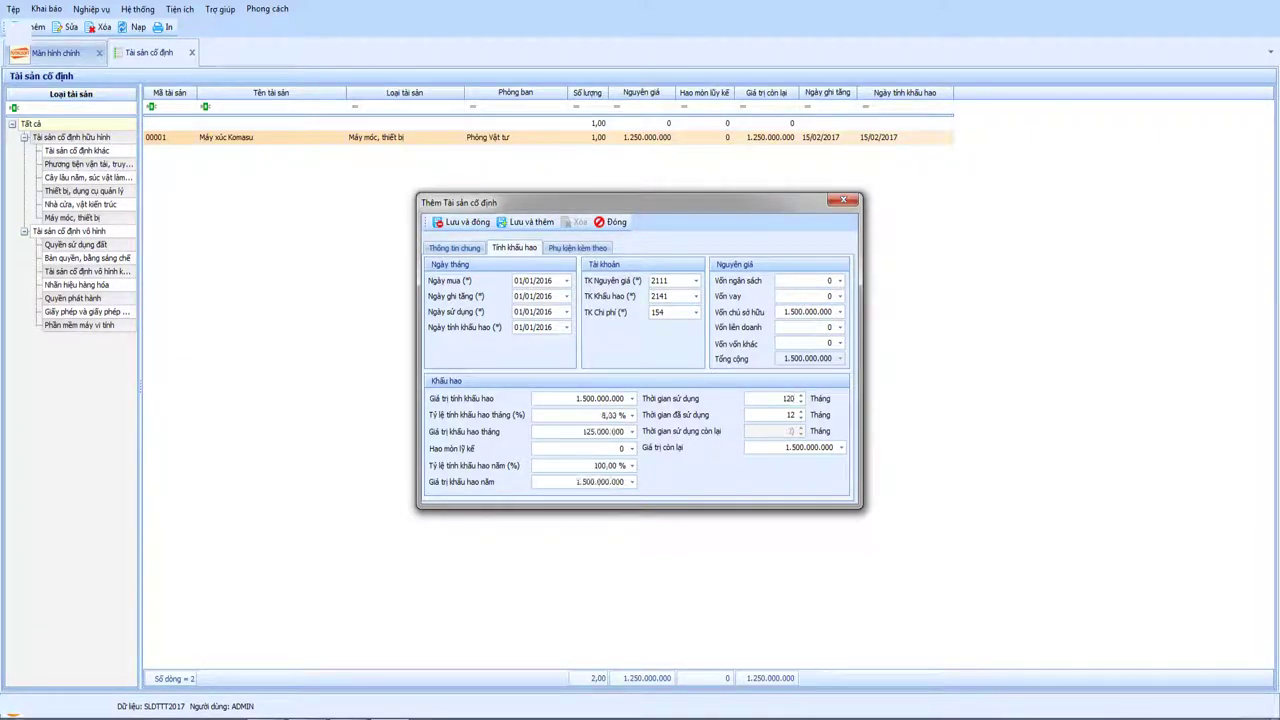
pyautogui.press('Tab')
# - Check the elapsed time, monthly and yearly depreciation and remaining value, and save and close the new asset
pyautogui.click(790, 414)
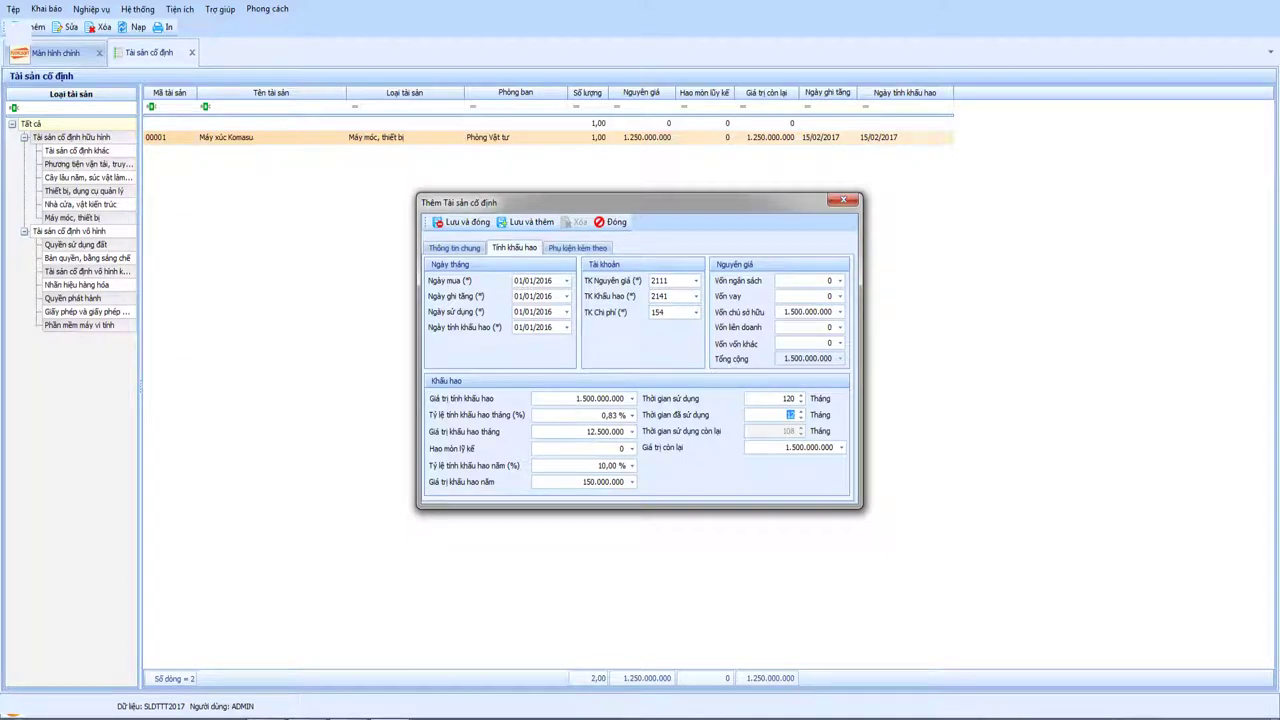
pyautogui.click(606, 431)
pyautogui.click(800, 447)
pyautogui.click(612, 465)
pyautogui.click(603, 481)
pyautogui.click(466, 223)
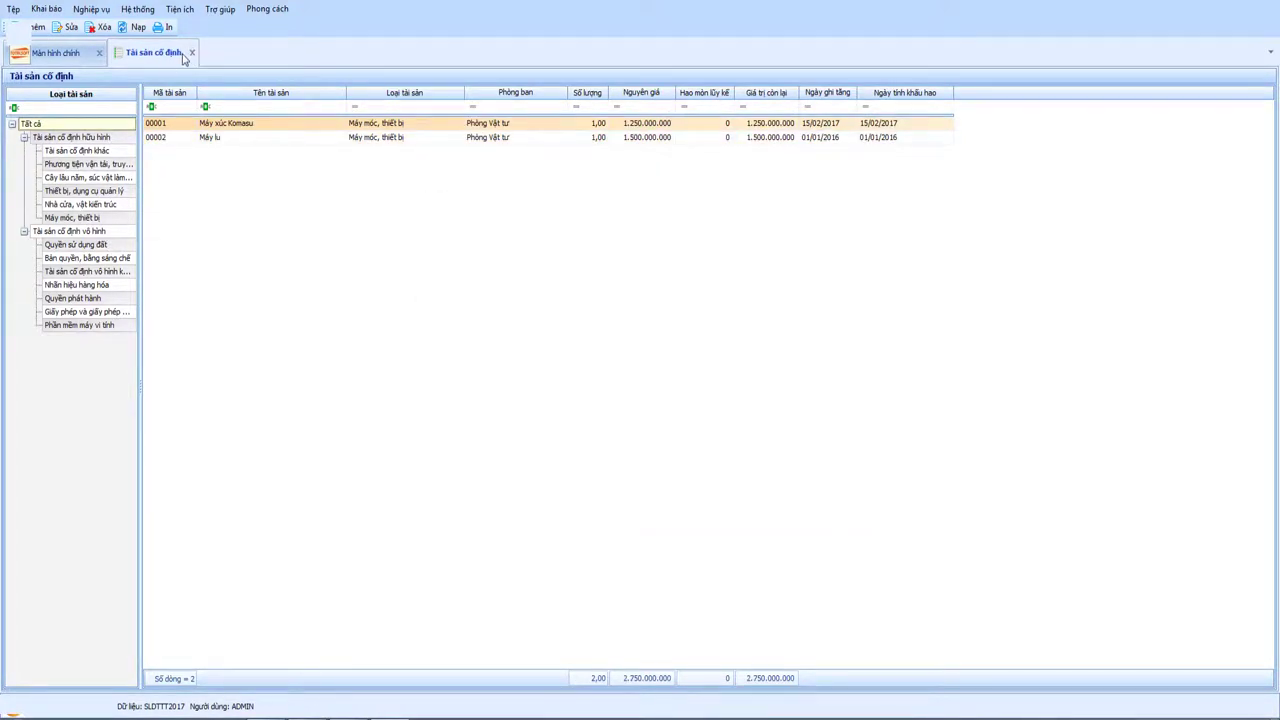
# - Review the declared assets Máy xúc Komasu and Máy lu in the list against the construction example in the Word notes
pyautogui.click(250, 125)
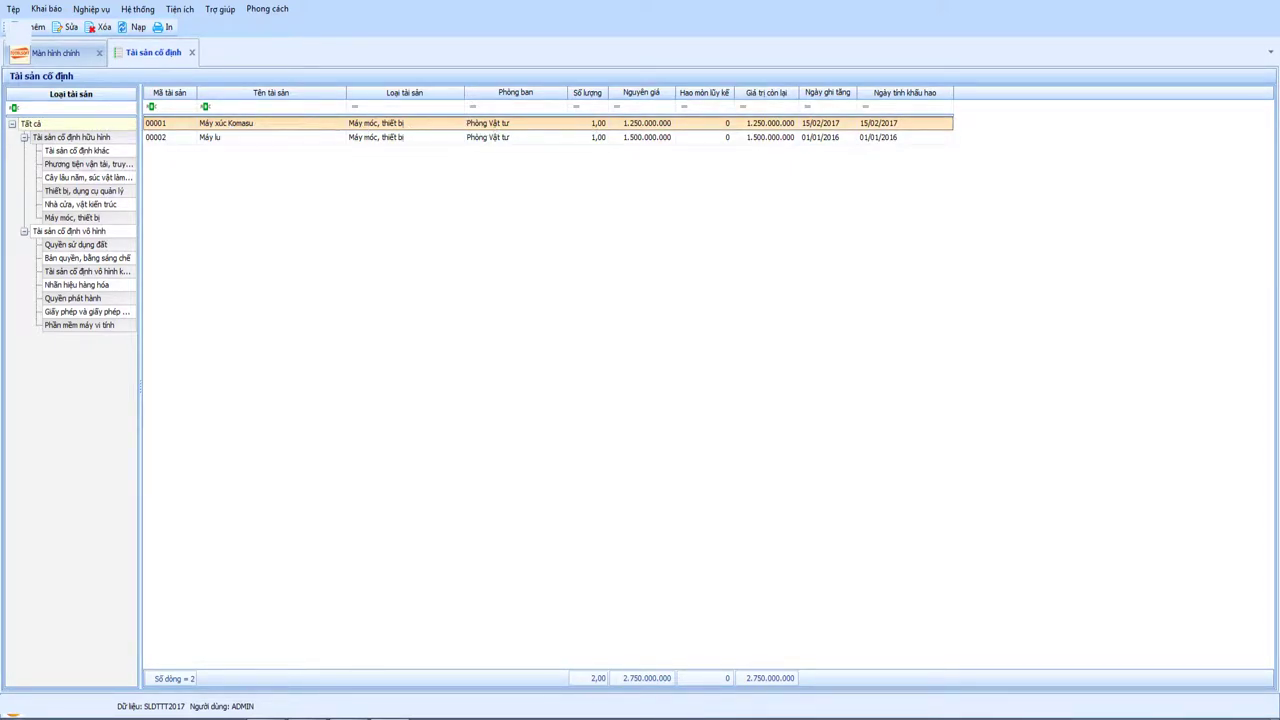
pyautogui.hotkey('alt', 'Tab')
pyautogui.moveTo(862, 310); pyautogui.dragTo(1071, 609)
pyautogui.hotkey('alt', 'Tab')
pyautogui.click(251, 138)
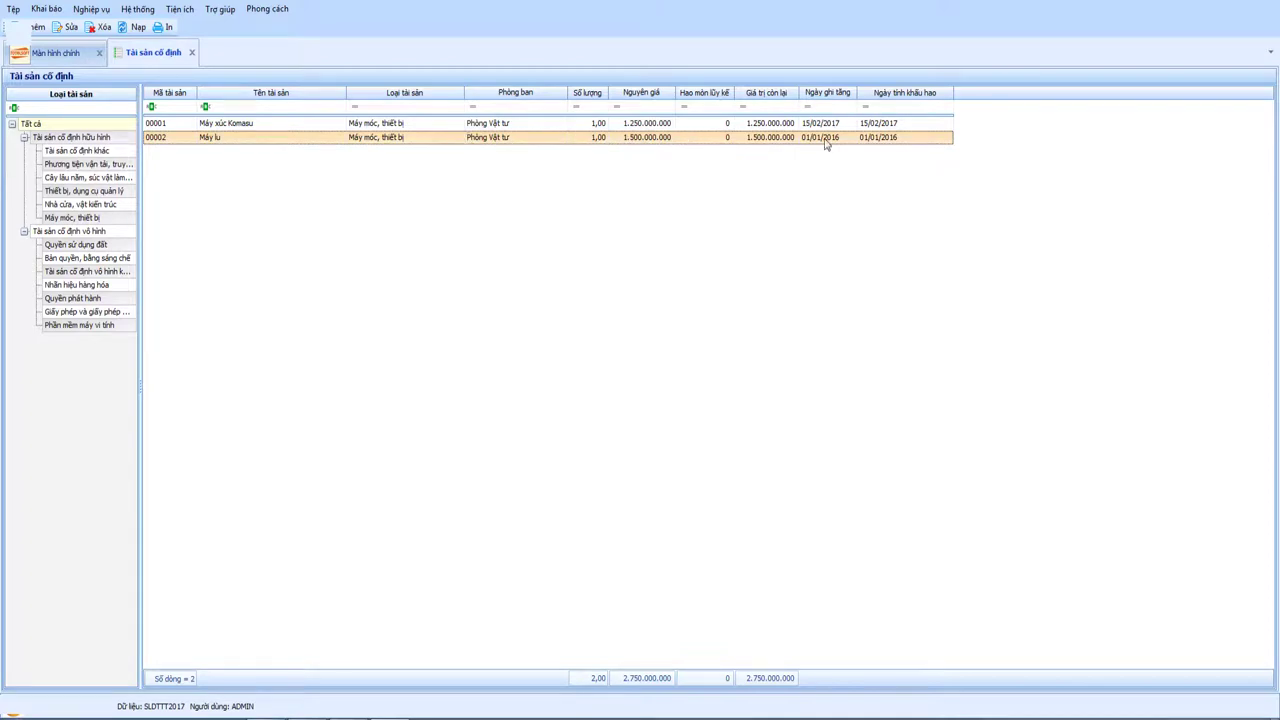
pyautogui.click(253, 125)
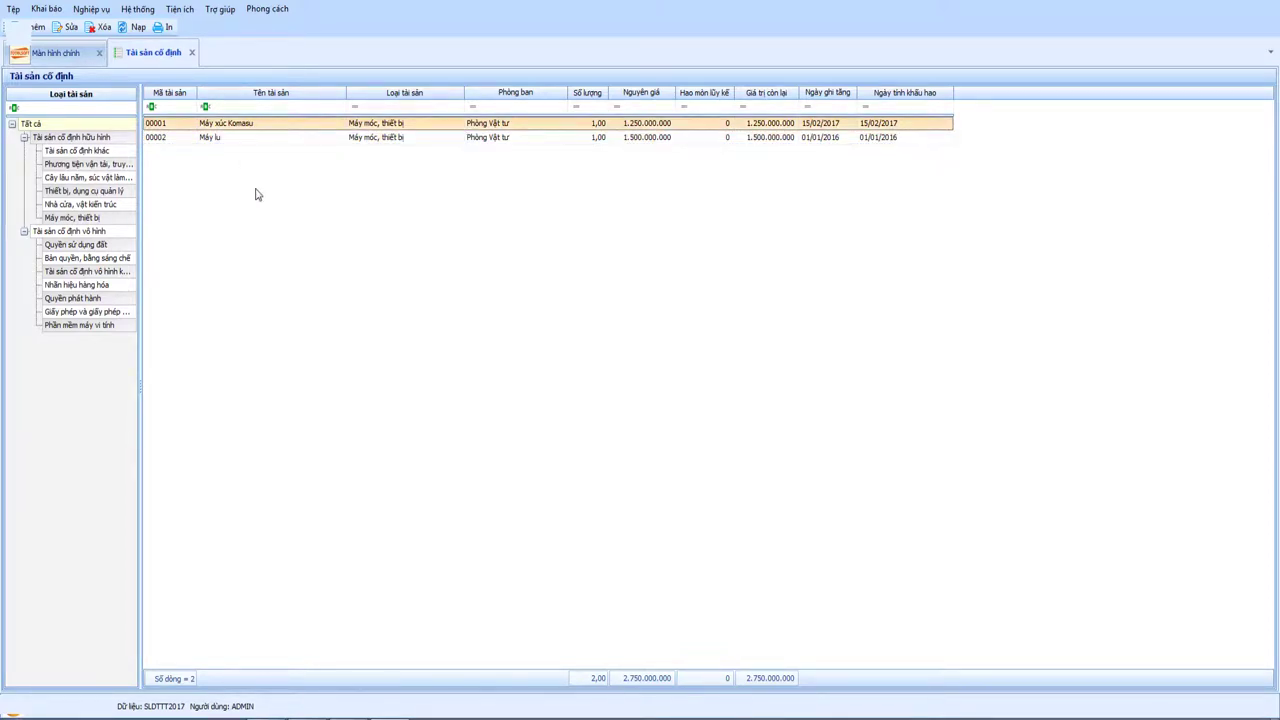
# - Replace the asset list with the cost object list (Đối tượng tập hợp chi phí), add code 03 named Công trình 03, and close it
pyautogui.click(193, 53)
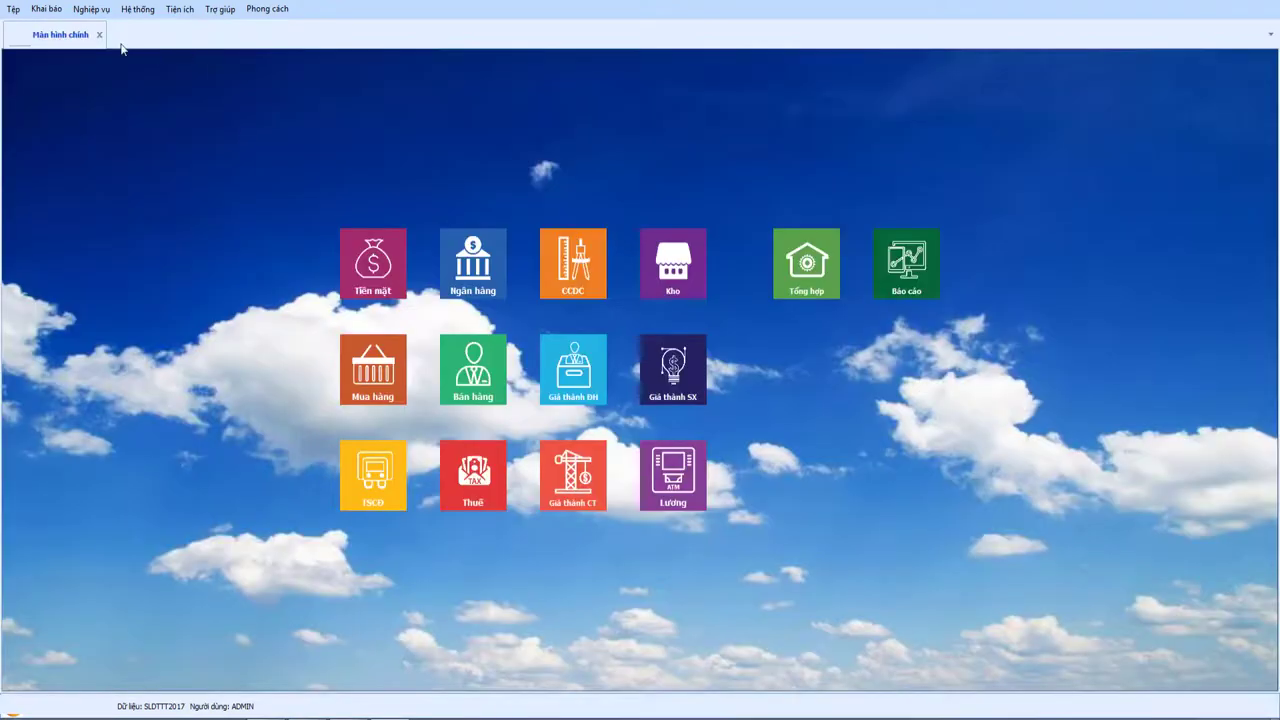
pyautogui.click(46, 9)
pyautogui.click(96, 311)
pyautogui.hotkey('ctrl', 'n')
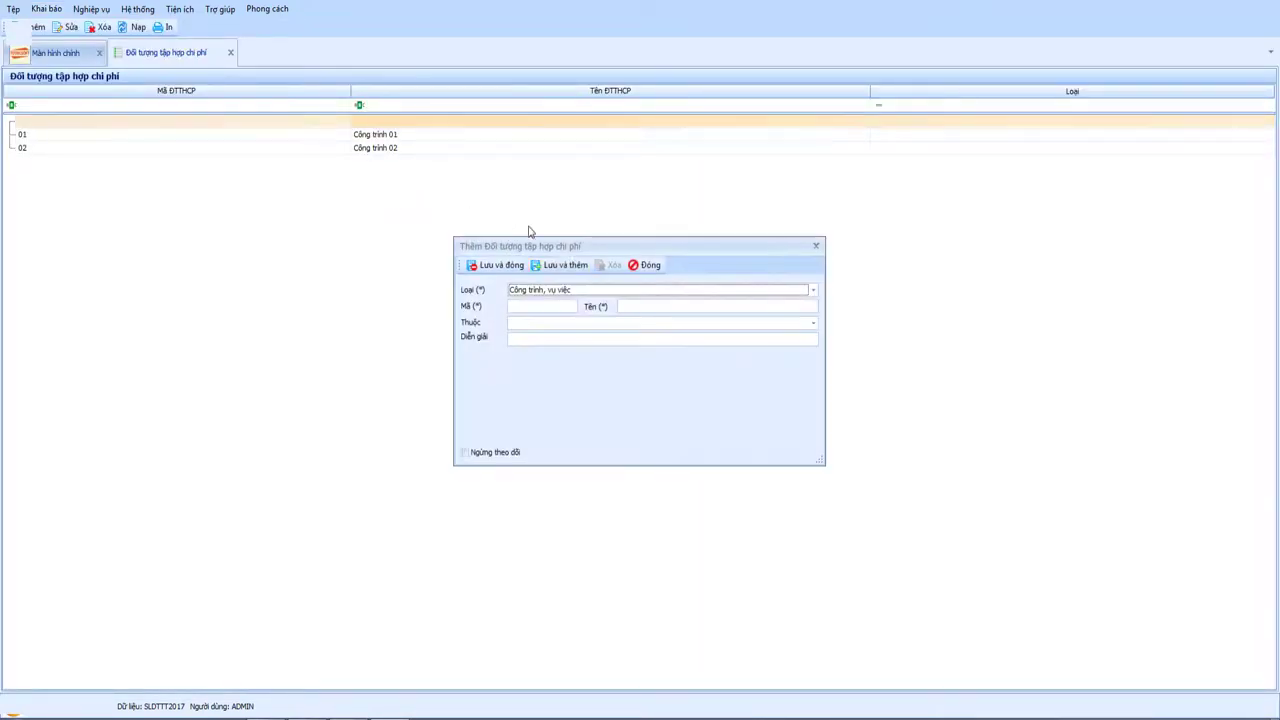
pyautogui.click(566, 306)
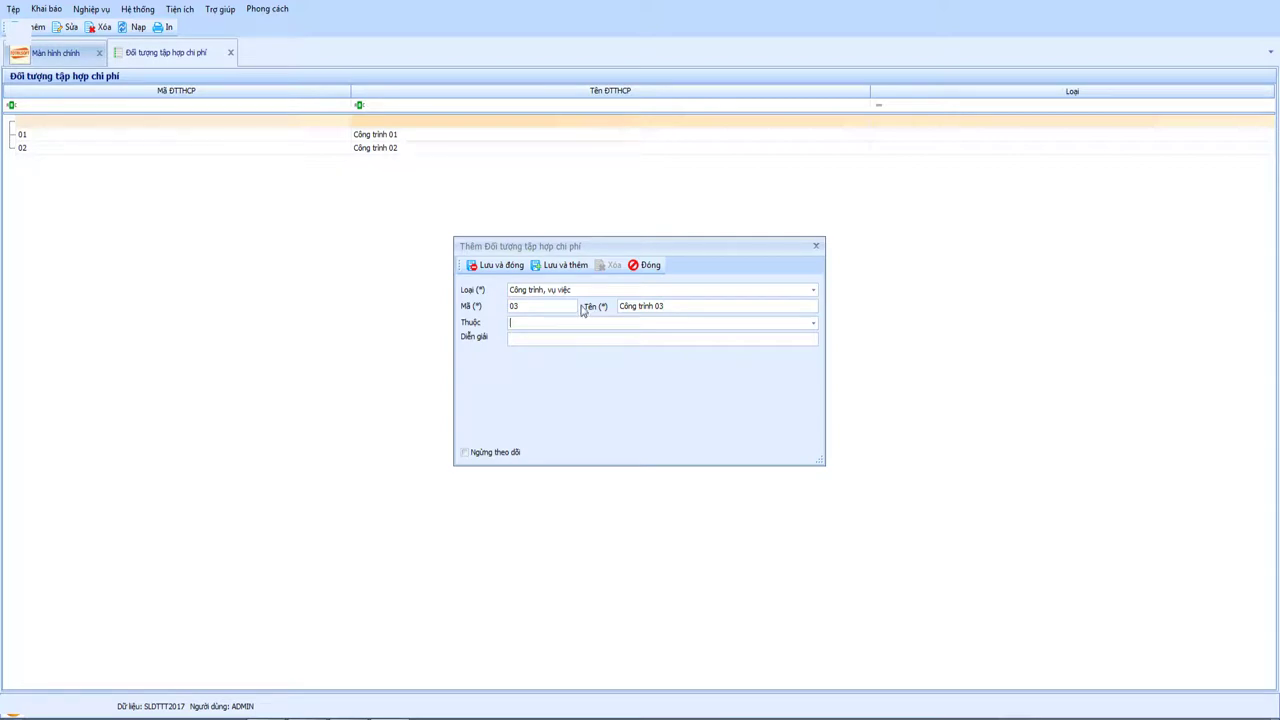
pyautogui.click(472, 265)
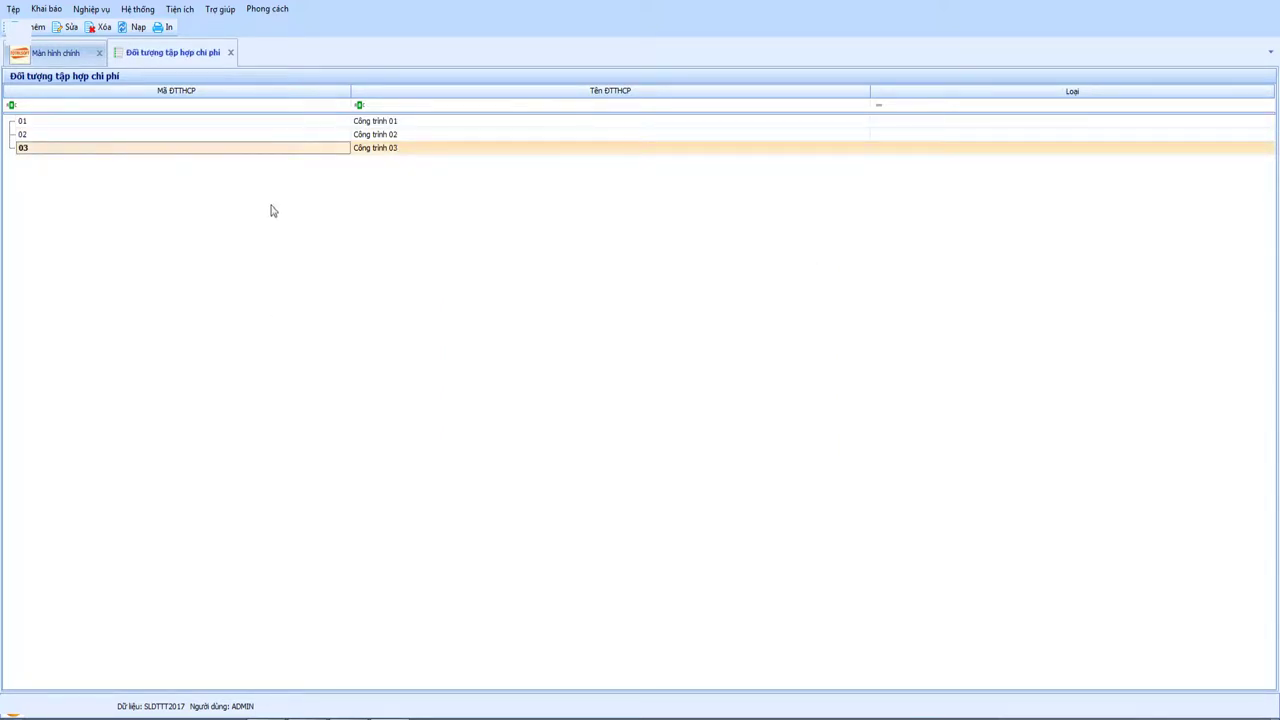
pyautogui.click(231, 54)
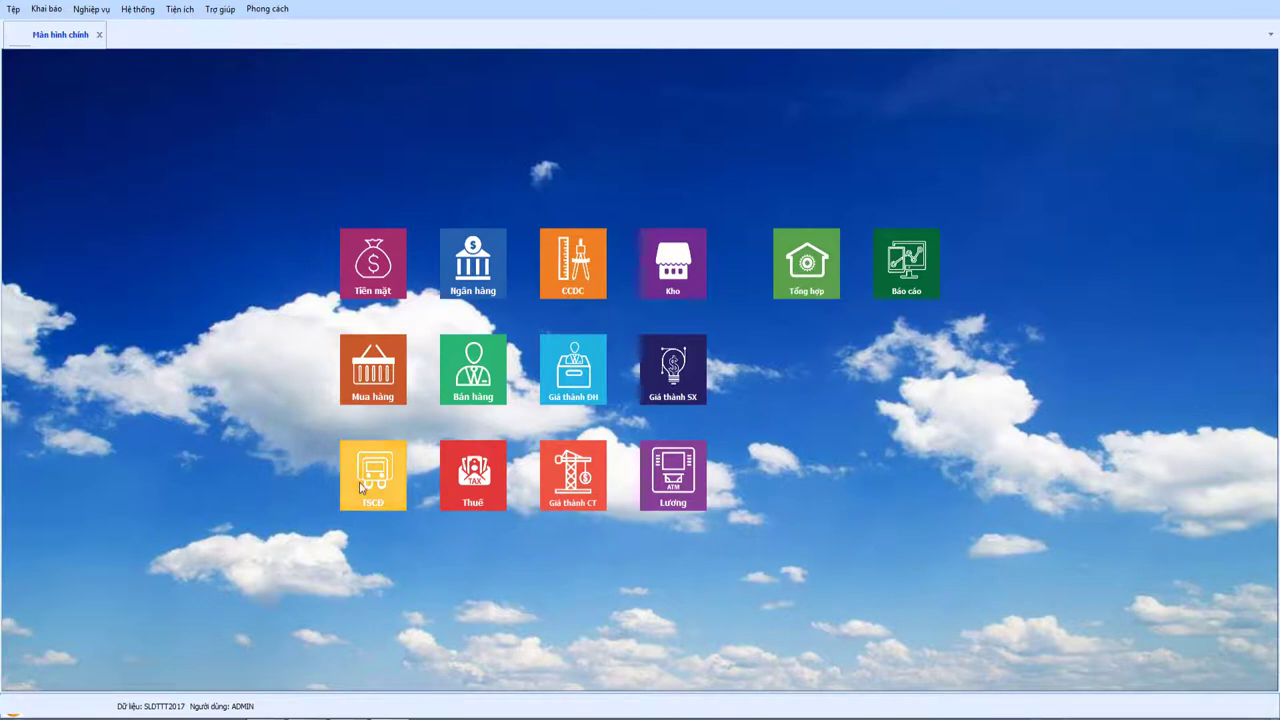
# - Open the asset allocation coefficient tables (Bảng hệ số phân bổ tài sản) under fixed assets and start a new one
pyautogui.click(88, 11)
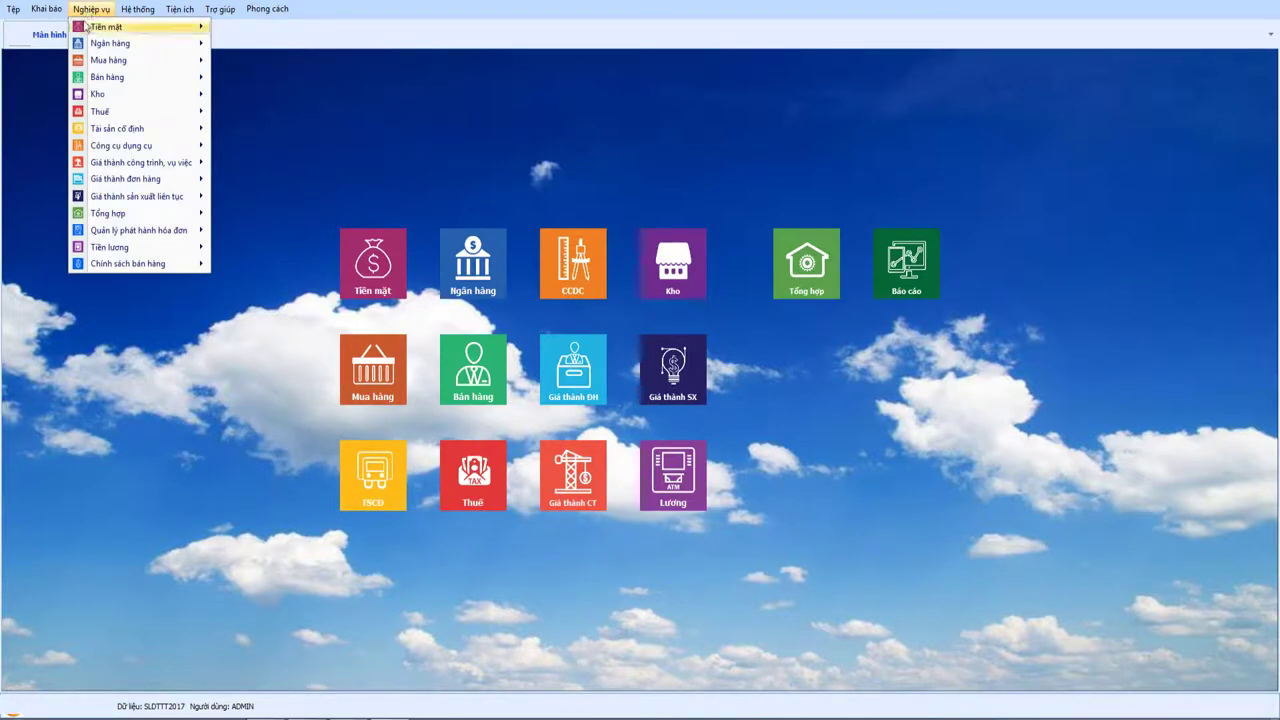
pyautogui.moveTo(131, 149)
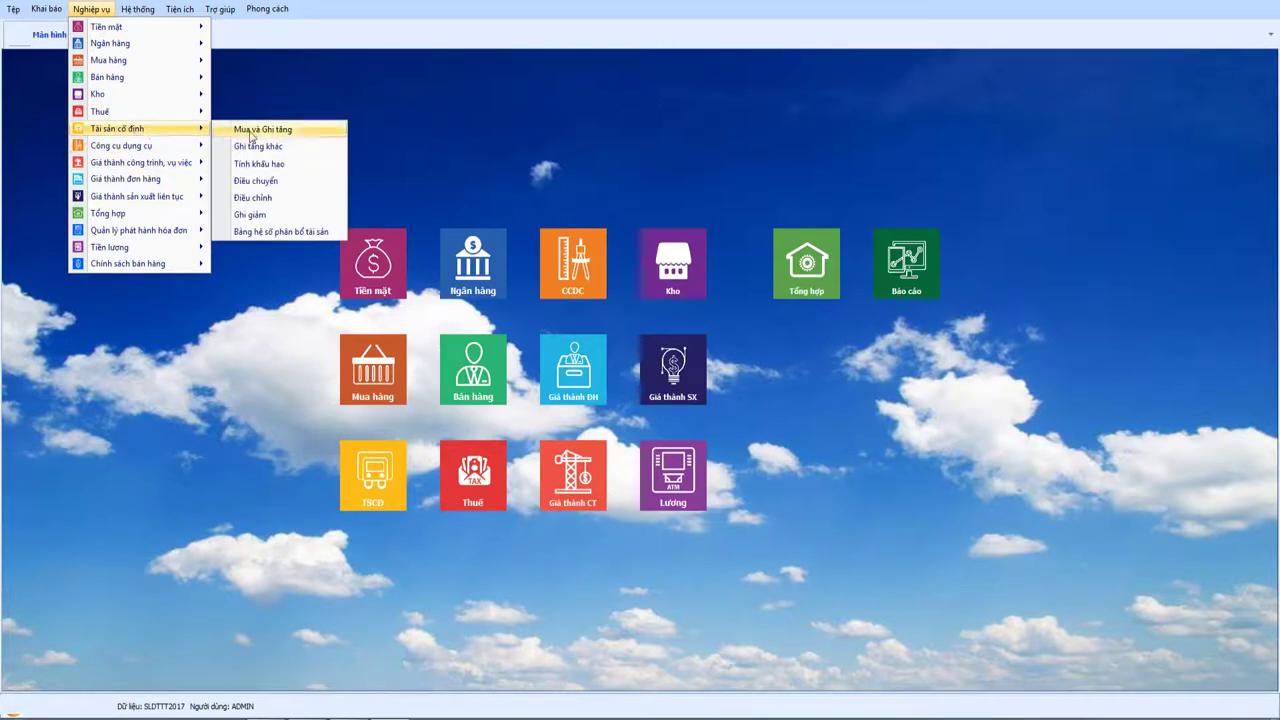
pyautogui.click(281, 232)
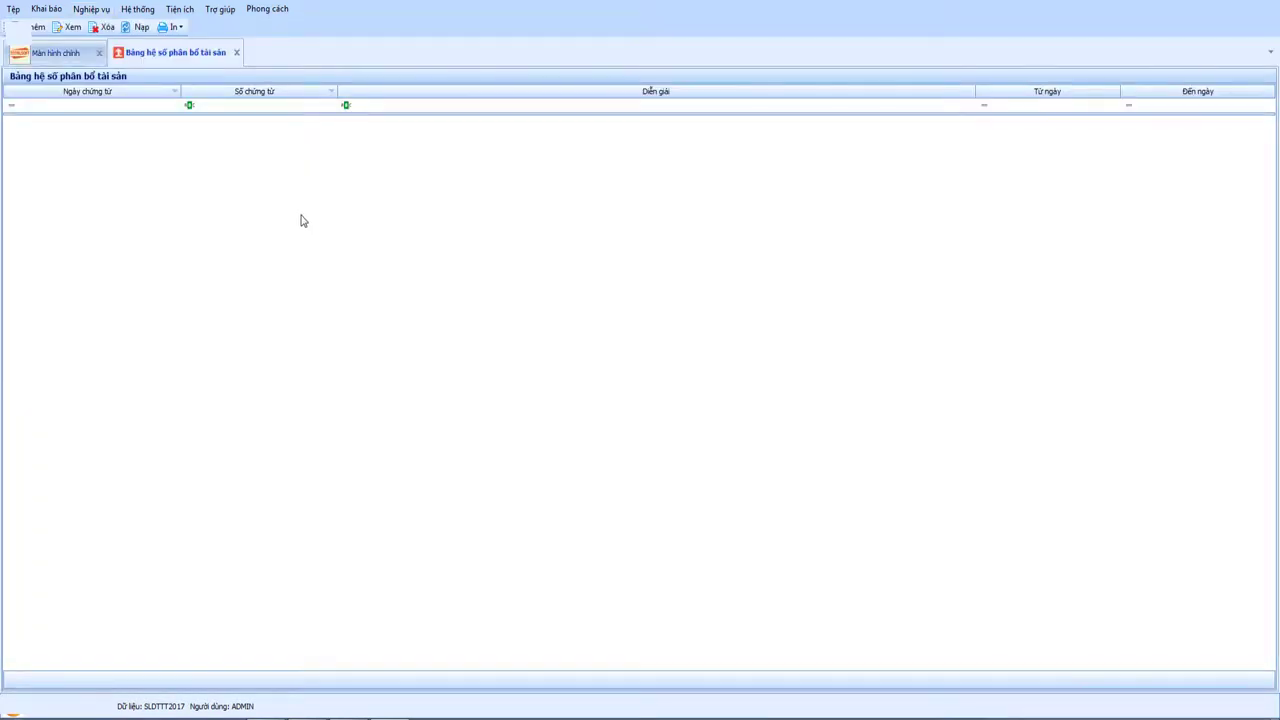
pyautogui.rightClick(295, 136)
pyautogui.click(314, 137)
pyautogui.moveTo(640, 189); pyautogui.dragTo(538, 196)
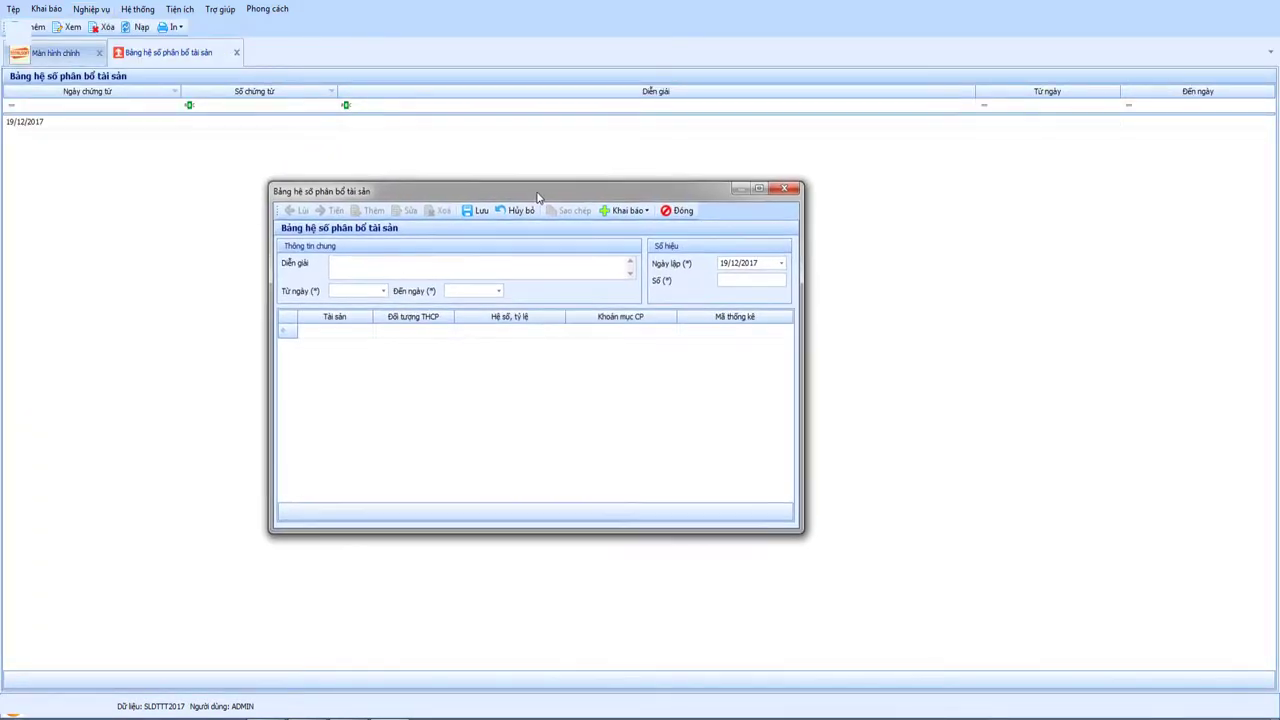
# - Describe the table as "Phân bổ chi phí công trình từ khấu hao tài sản" and set its period from 01/04/2017 to 30/04/2017
pyautogui.click(365, 264)
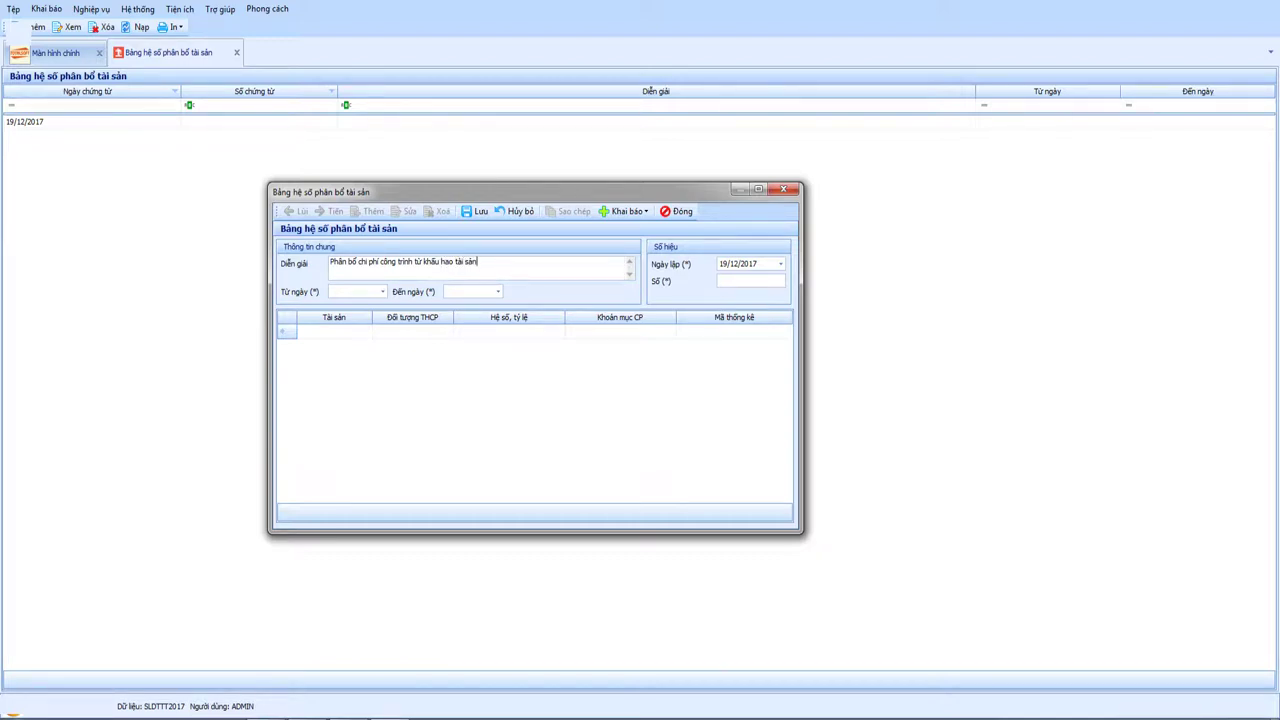
pyautogui.moveTo(487, 260); pyautogui.dragTo(423, 259)
pyautogui.moveTo(359, 264); pyautogui.dragTo(510, 266)
pyautogui.click(510, 266)
pyautogui.write('01/04/2017')
pyautogui.press('Tab')
pyautogui.write('30/04/2017')
pyautogui.press('Tab')
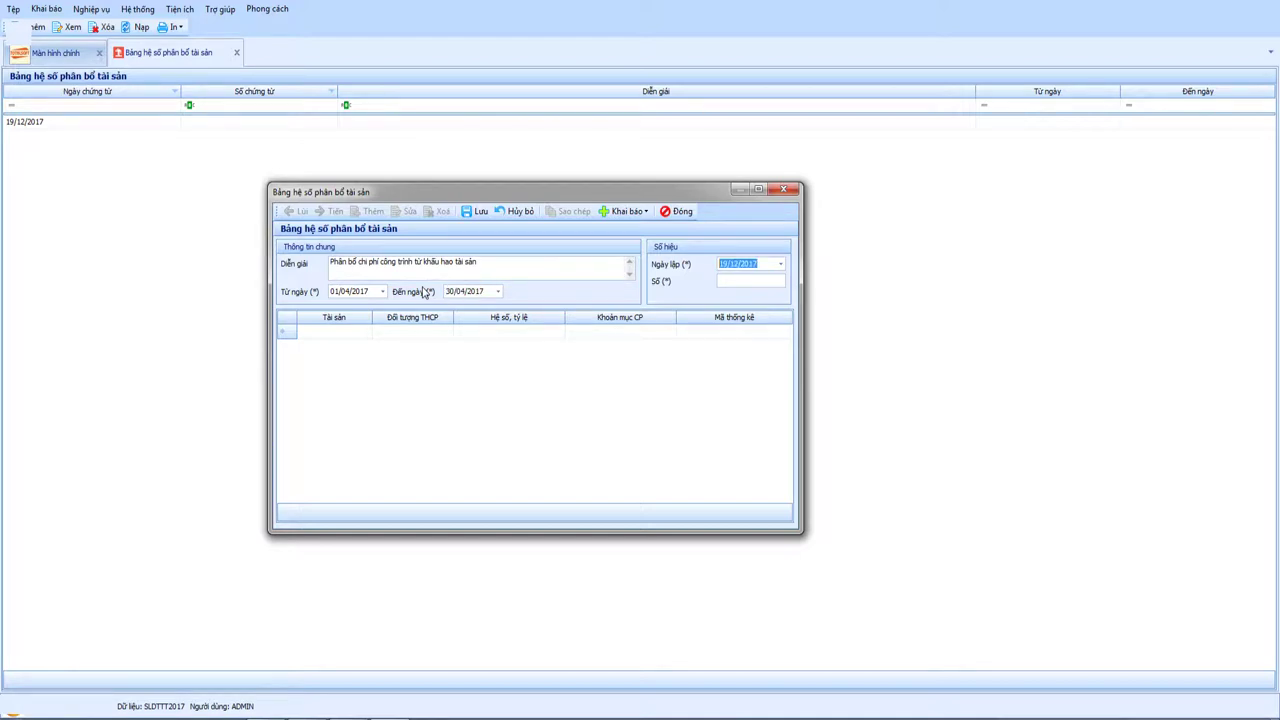
# - Review the period's end date and set the allocation table's number (Số) to 01
pyautogui.moveTo(505, 195); pyautogui.dragTo(435, 198)
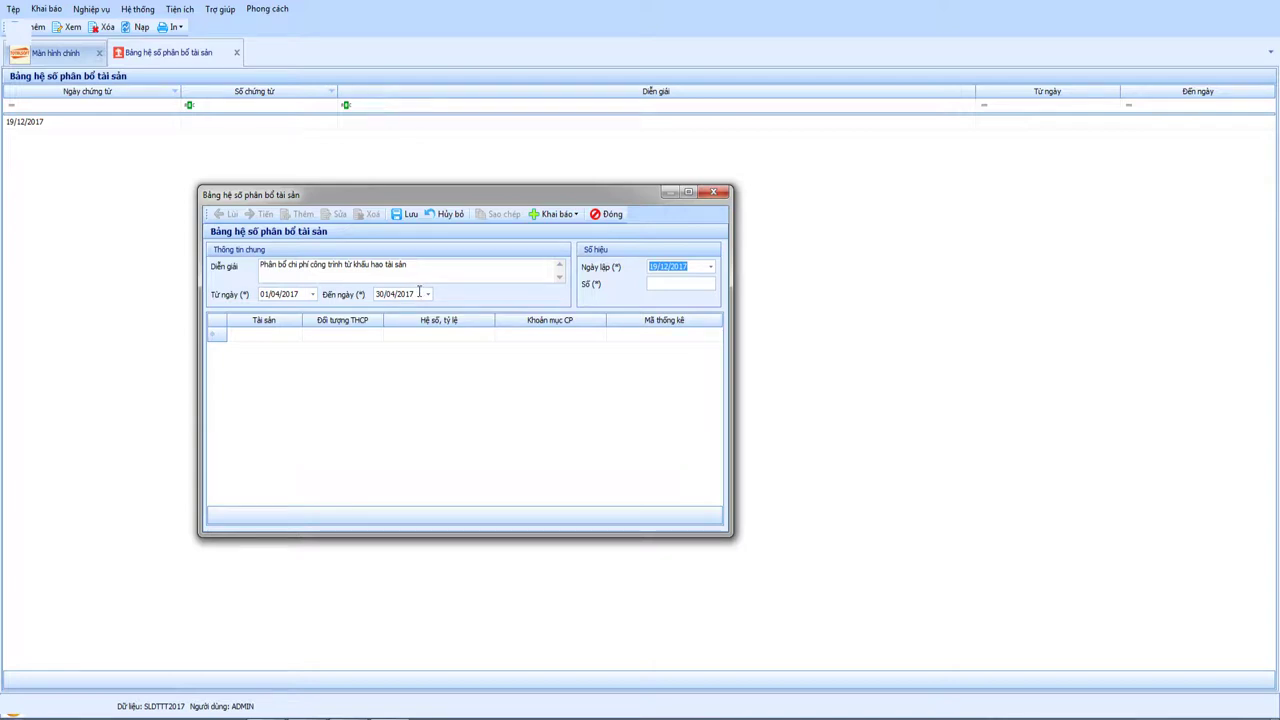
pyautogui.moveTo(419, 292); pyautogui.dragTo(377, 293)
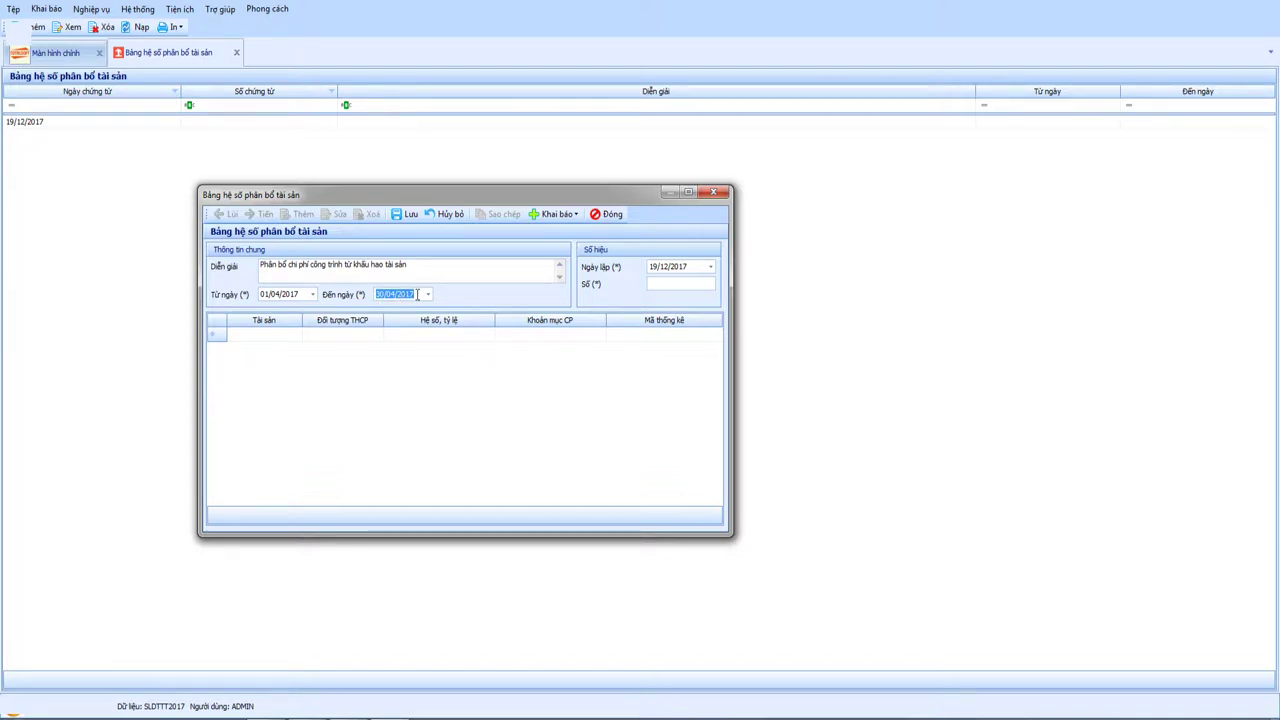
pyautogui.moveTo(418, 294); pyautogui.dragTo(354, 295)
pyautogui.press('Tab')
pyautogui.press('Tab')
pyautogui.press('Tab')
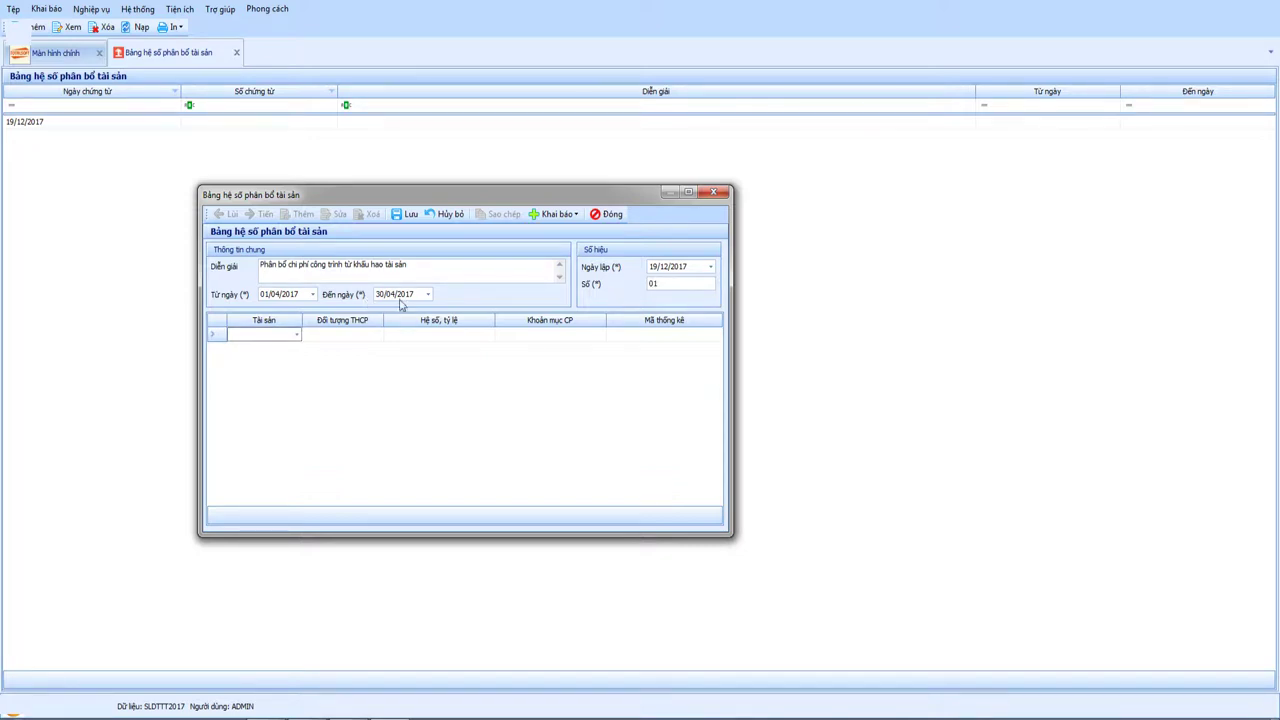
# - Fill the first allocation line with asset 00001 (Máy xúc Komasu) and cost object 01 (Công trình 01)
pyautogui.click(297, 334)
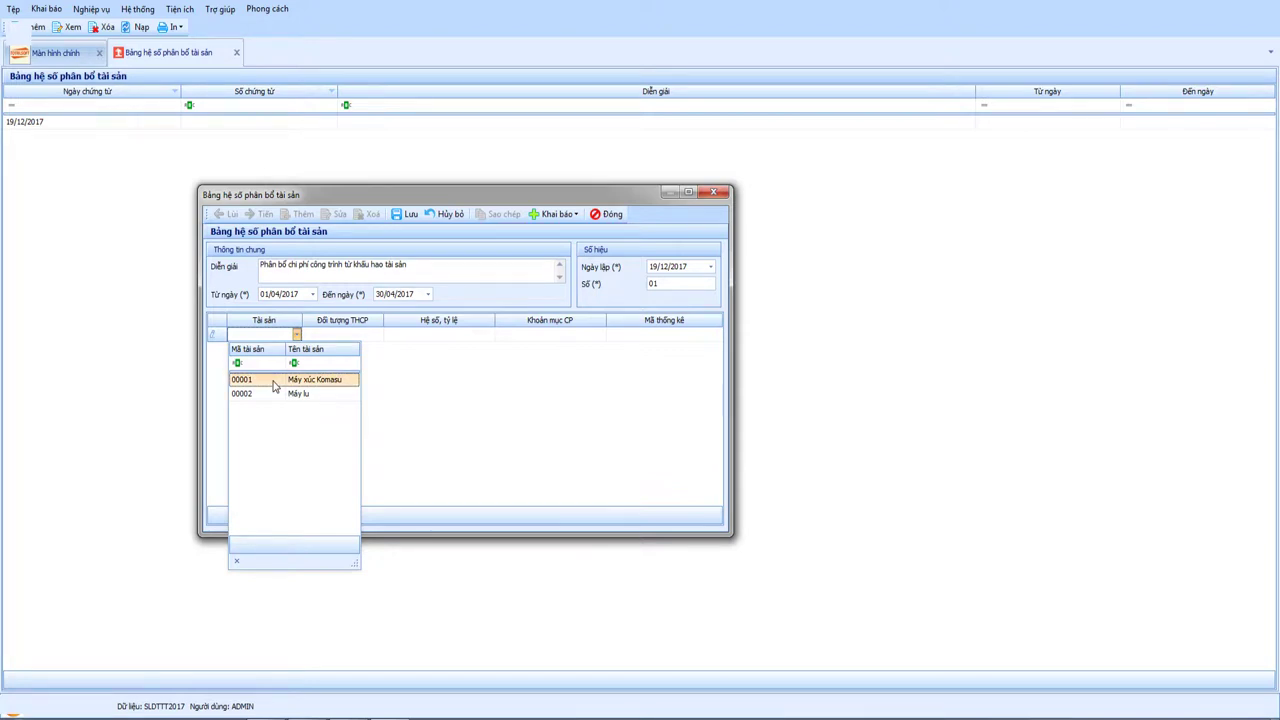
pyautogui.click(275, 384)
pyautogui.press('Tab')
pyautogui.click(379, 334)
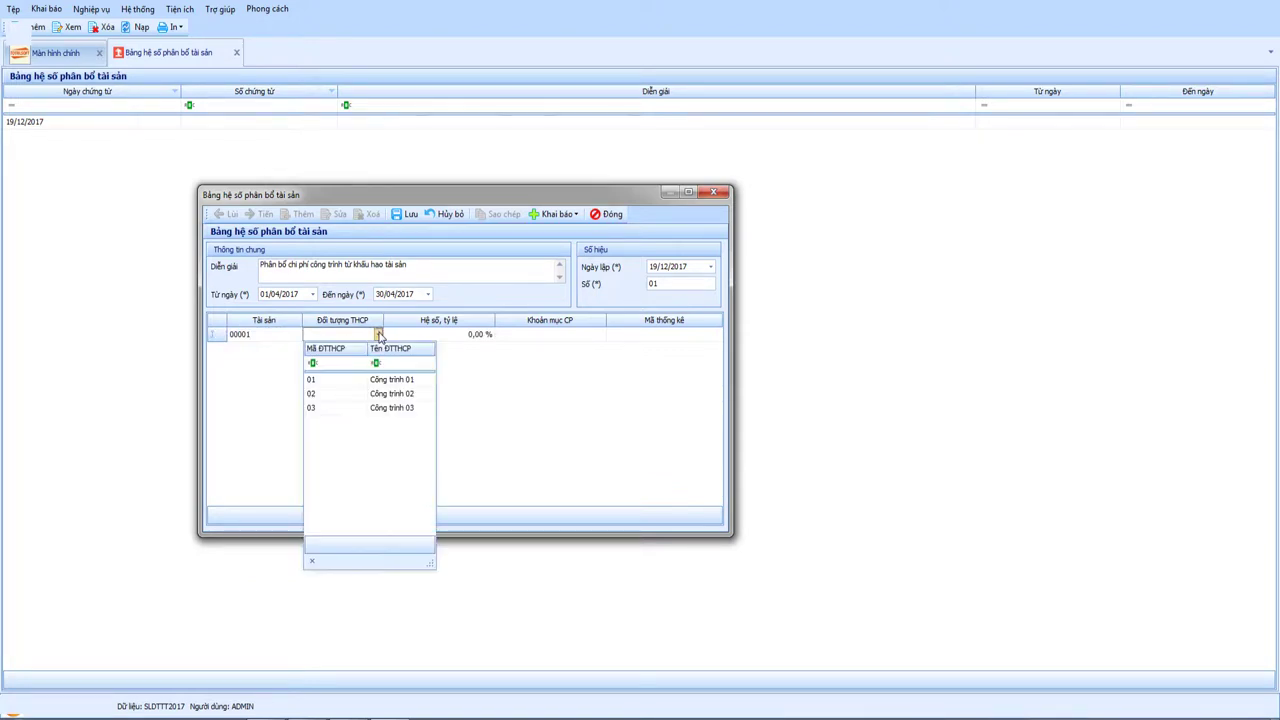
pyautogui.click(382, 378)
pyautogui.press('Tab')
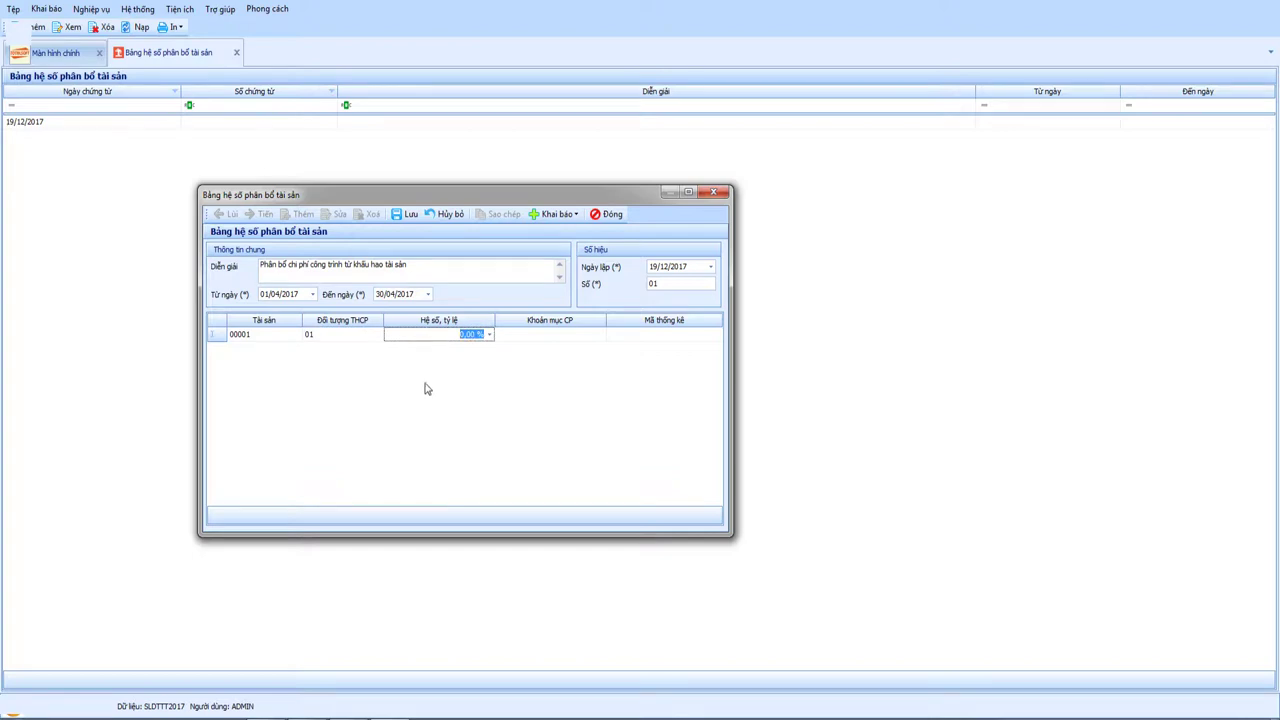
# - Consult the shift counts in the Word notes, then set the first line's coefficient to 17 and its cost item to SXC
pyautogui.hotkey('alt', 'Tab')
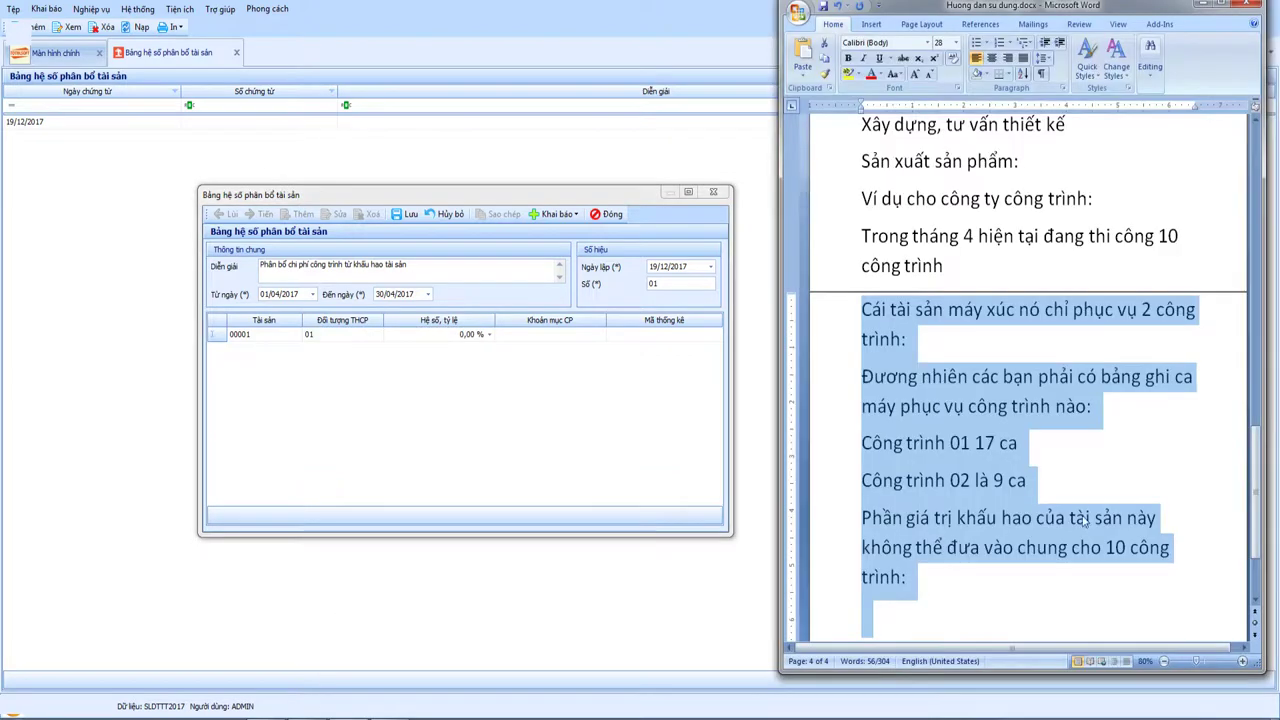
pyautogui.click(976, 462)
pyautogui.hotkey('alt', 'Tab')
pyautogui.click(439, 334)
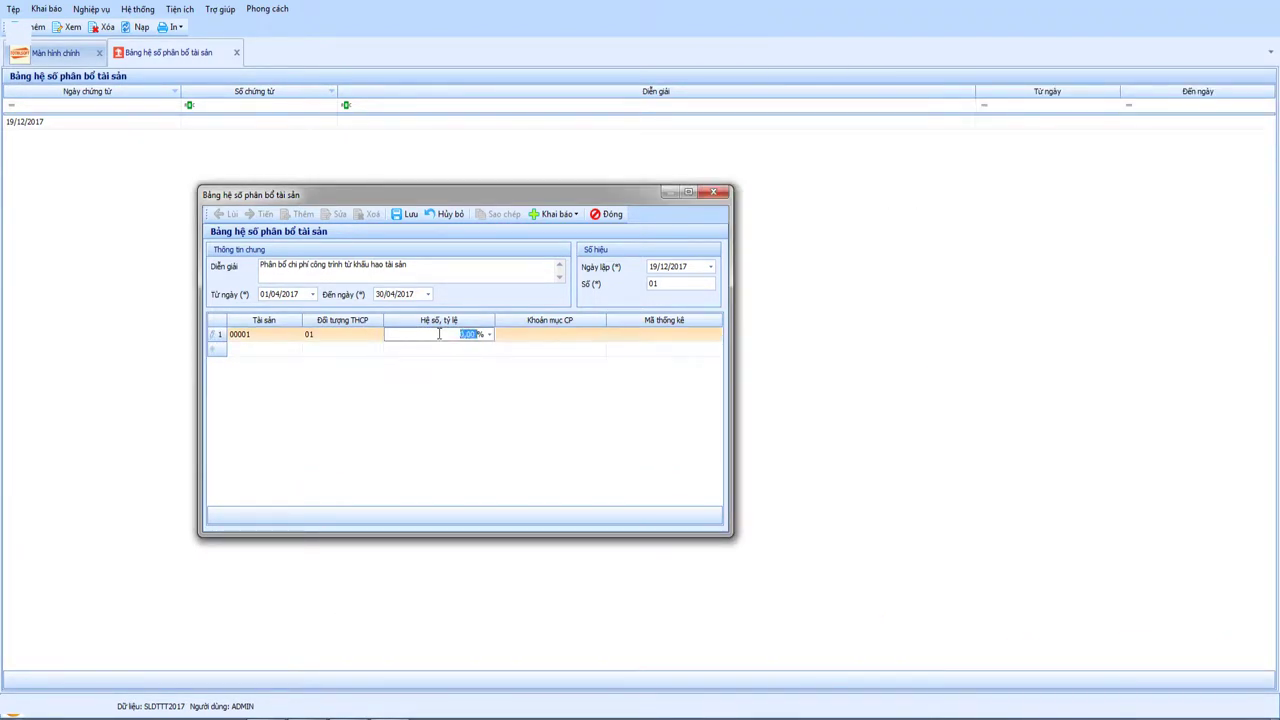
pyautogui.write('17')
pyautogui.press('Tab')
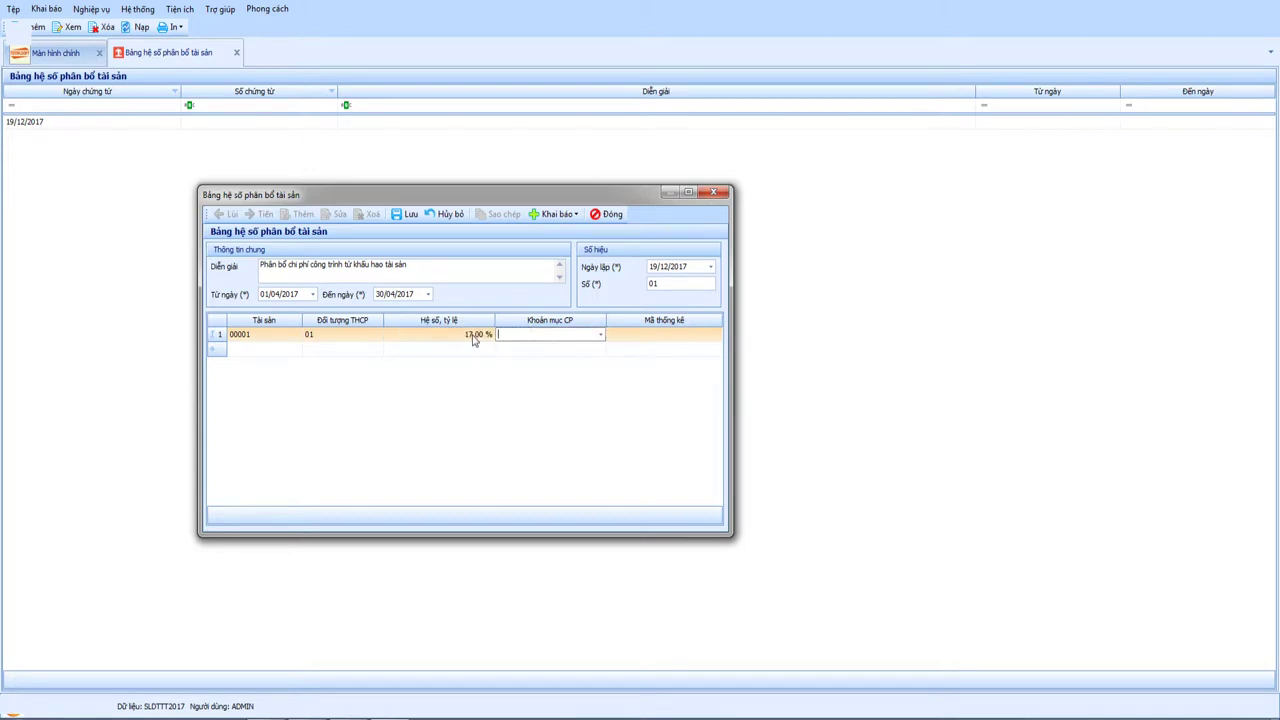
pyautogui.click(601, 335)
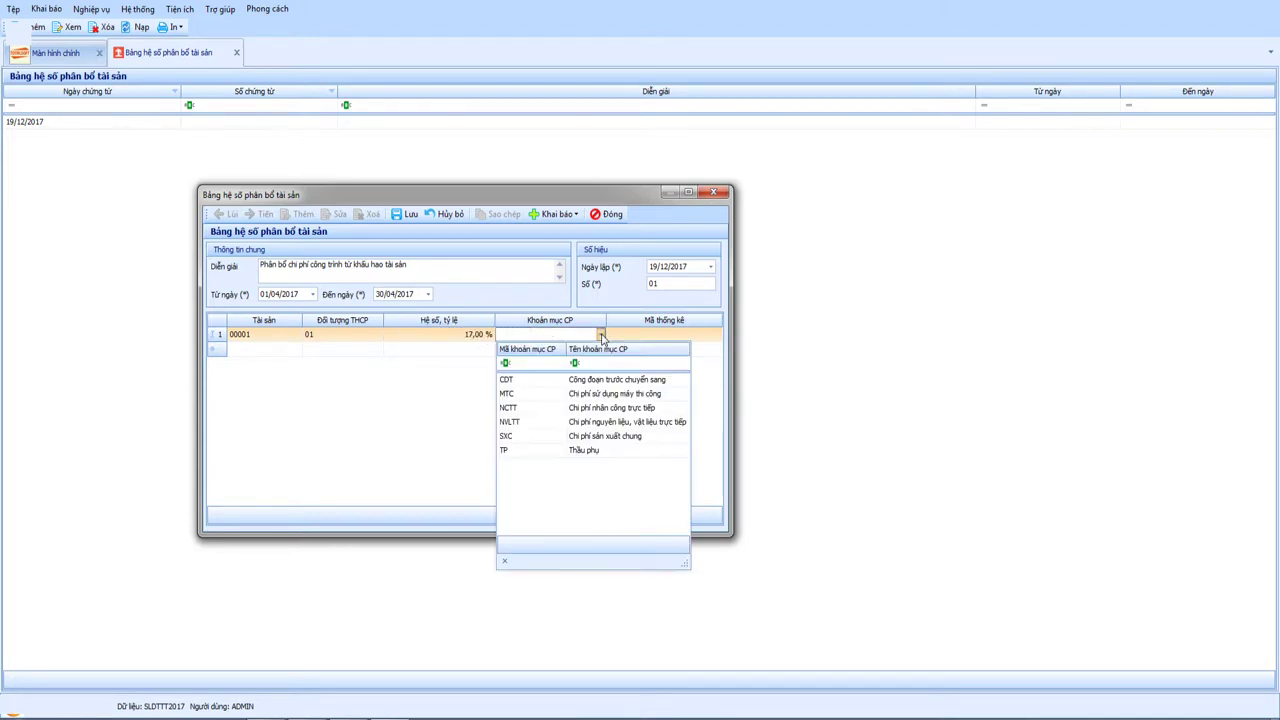
pyautogui.click(540, 438)
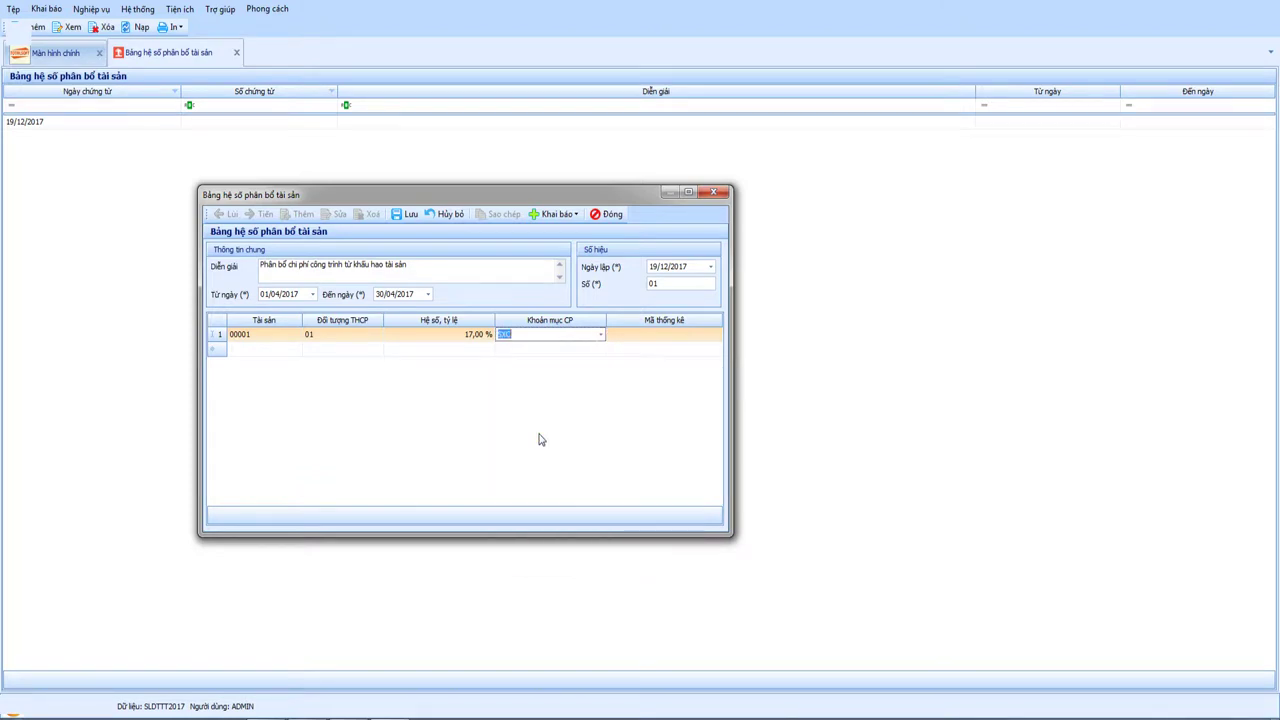
# - Add a second allocation line for asset 00001 with cost object 02 (Công trình 02) and coefficient 9
pyautogui.click(295, 352)
pyautogui.click(296, 352)
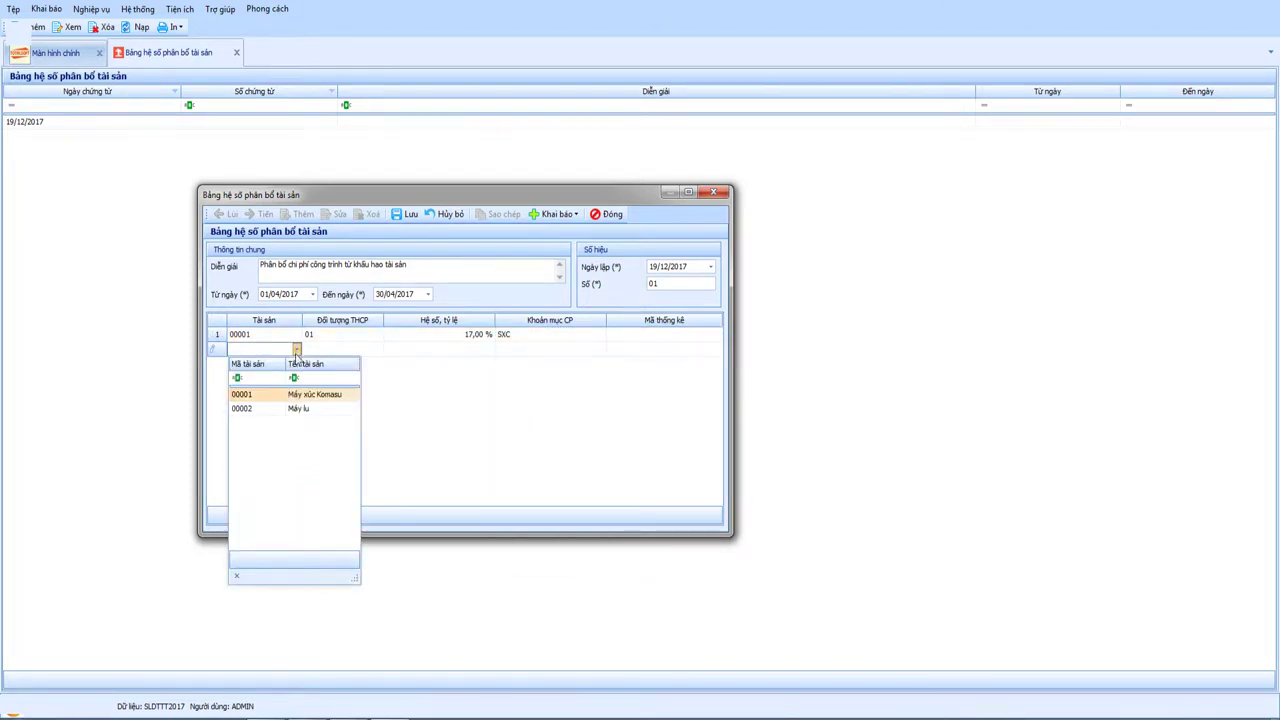
pyautogui.click(294, 392)
pyautogui.click(375, 352)
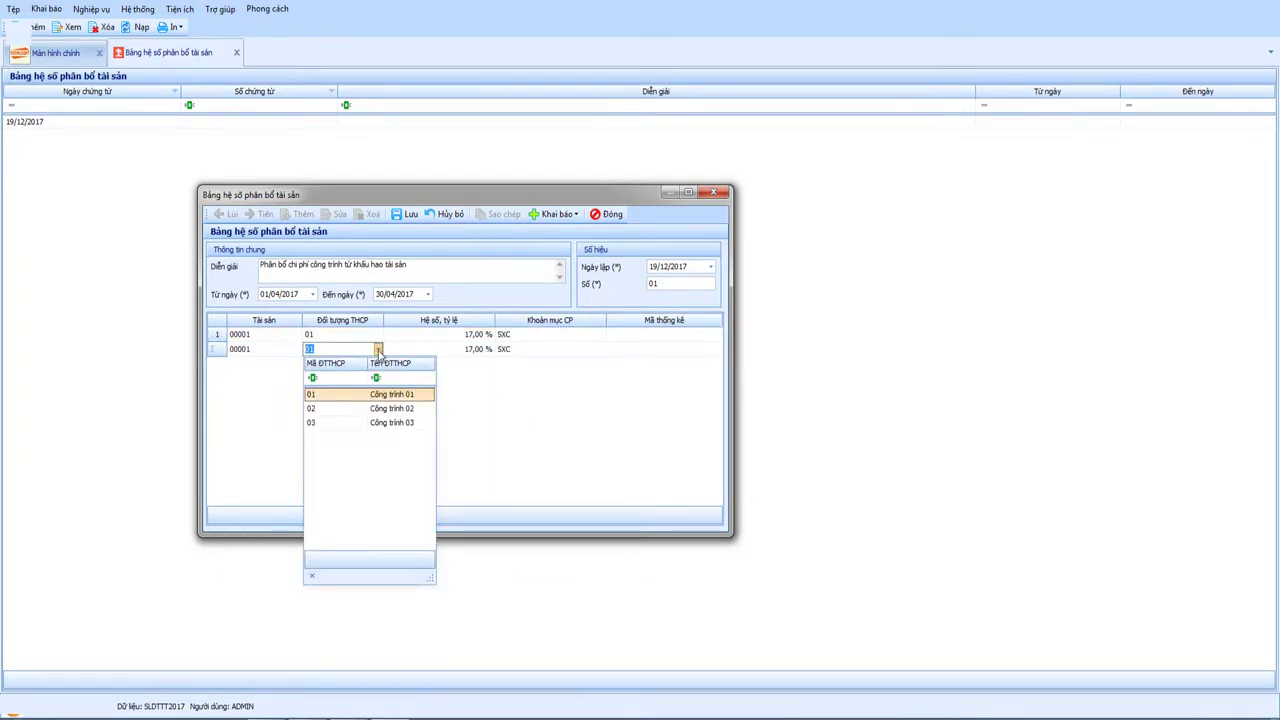
pyautogui.click(362, 409)
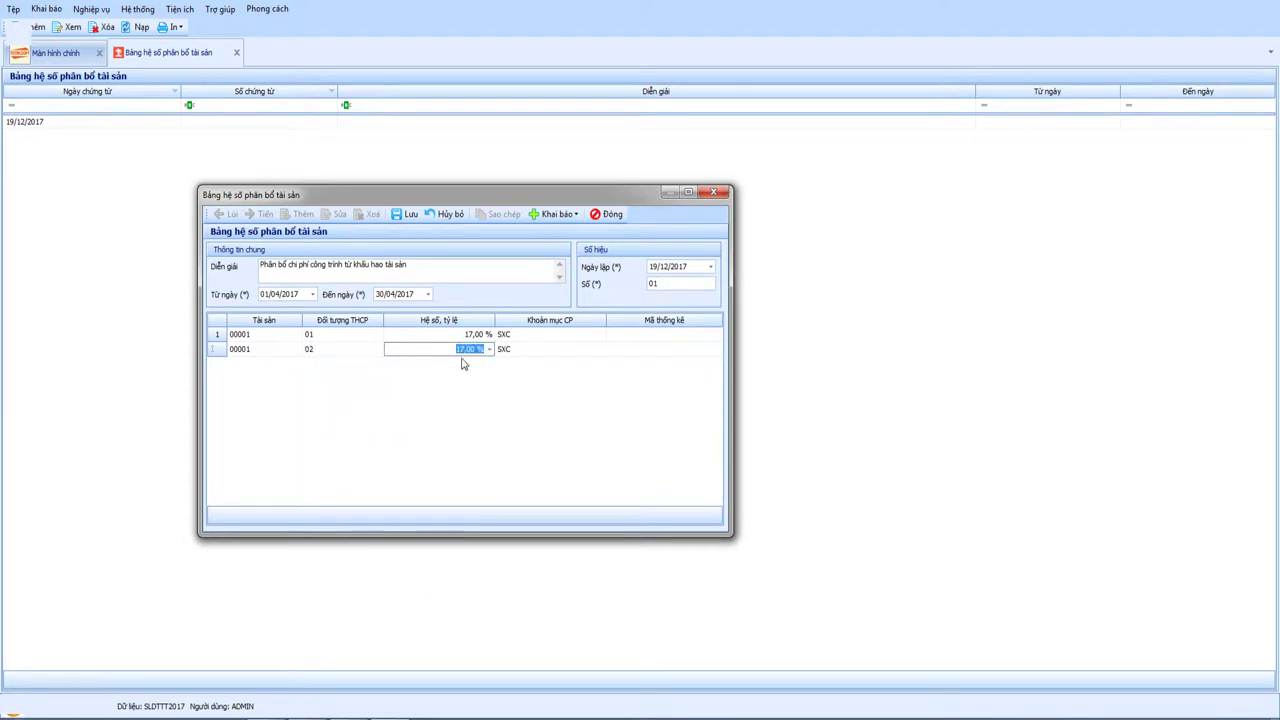
pyautogui.write('9')
pyautogui.press('Tab')
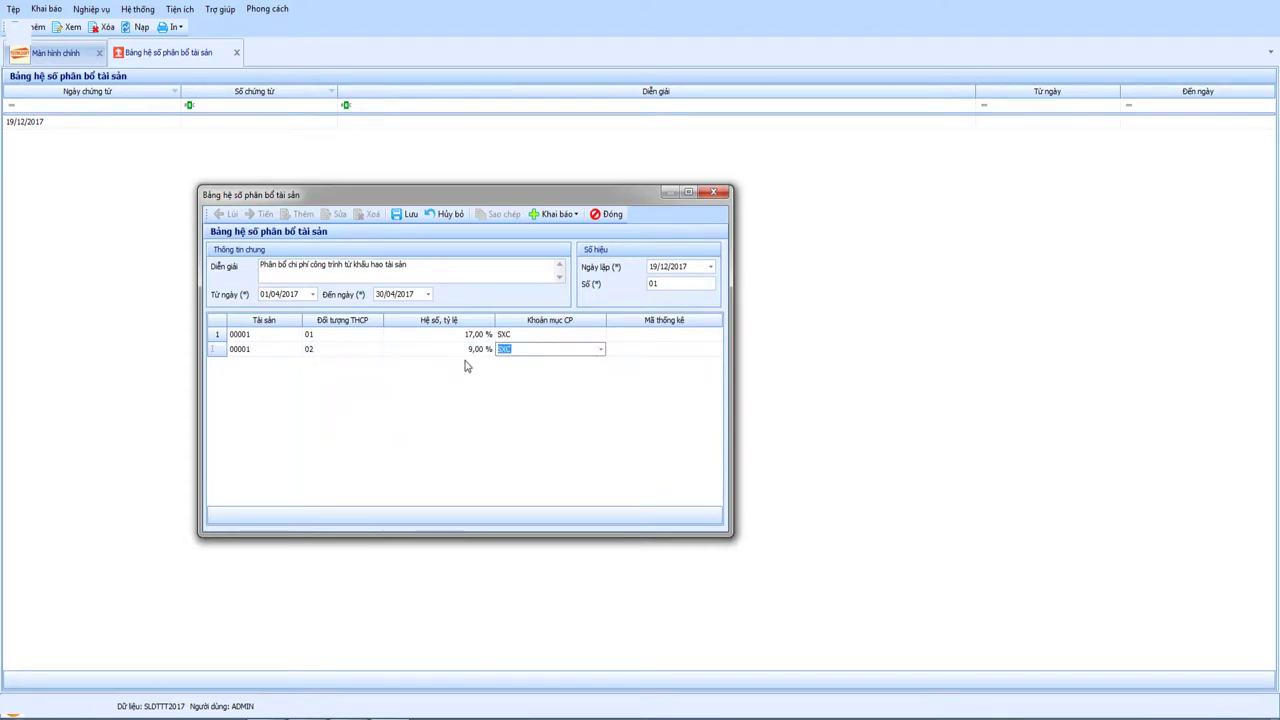
# - Save the asset allocation coefficient table, then close it and its list
pyautogui.click(410, 216)
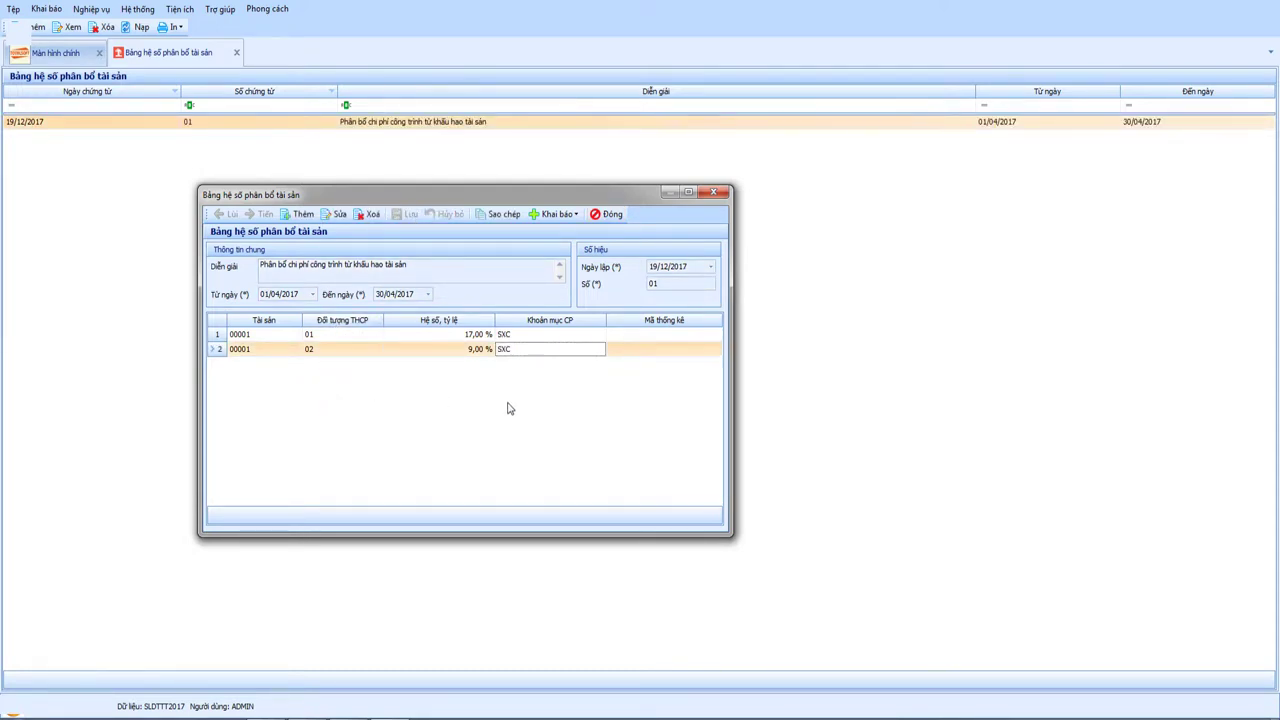
pyautogui.click(612, 214)
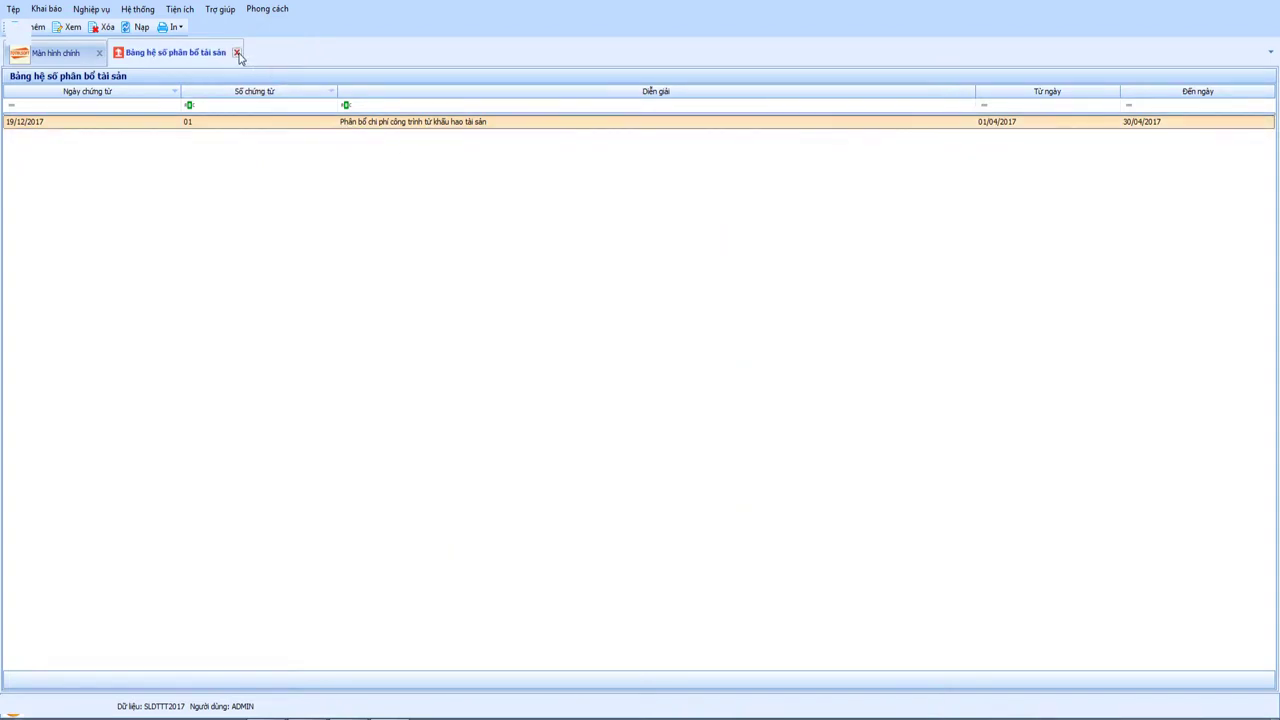
pyautogui.click(237, 53)
# - Create a fixed-asset depreciation voucher (Khấu hao) for month 4 of 2017
pyautogui.click(374, 468)
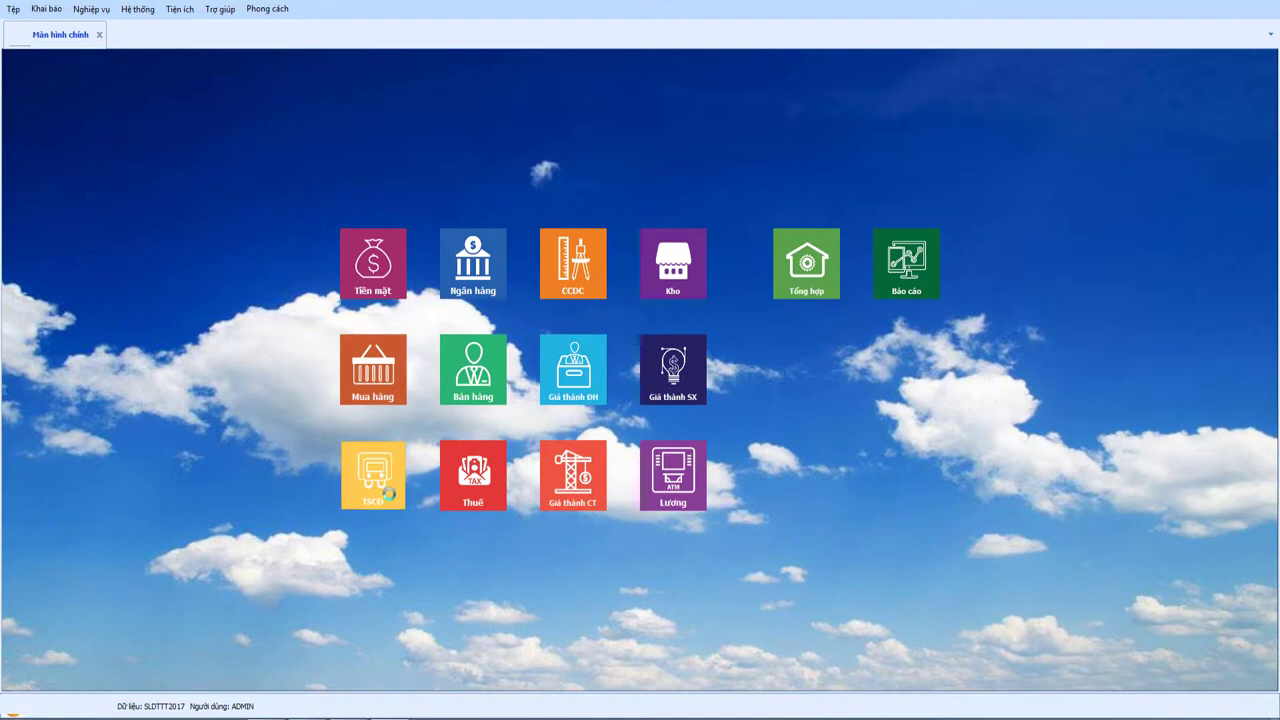
pyautogui.click(490, 323)
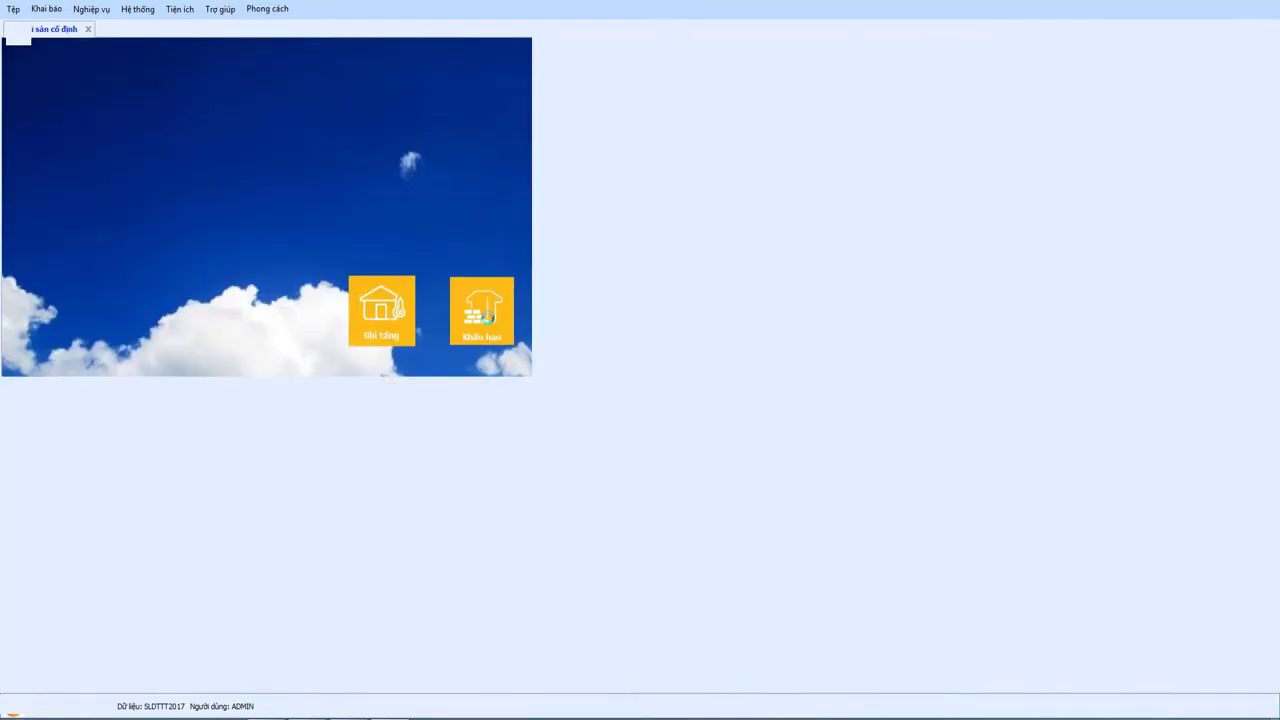
pyautogui.rightClick(291, 201)
pyautogui.click(322, 210)
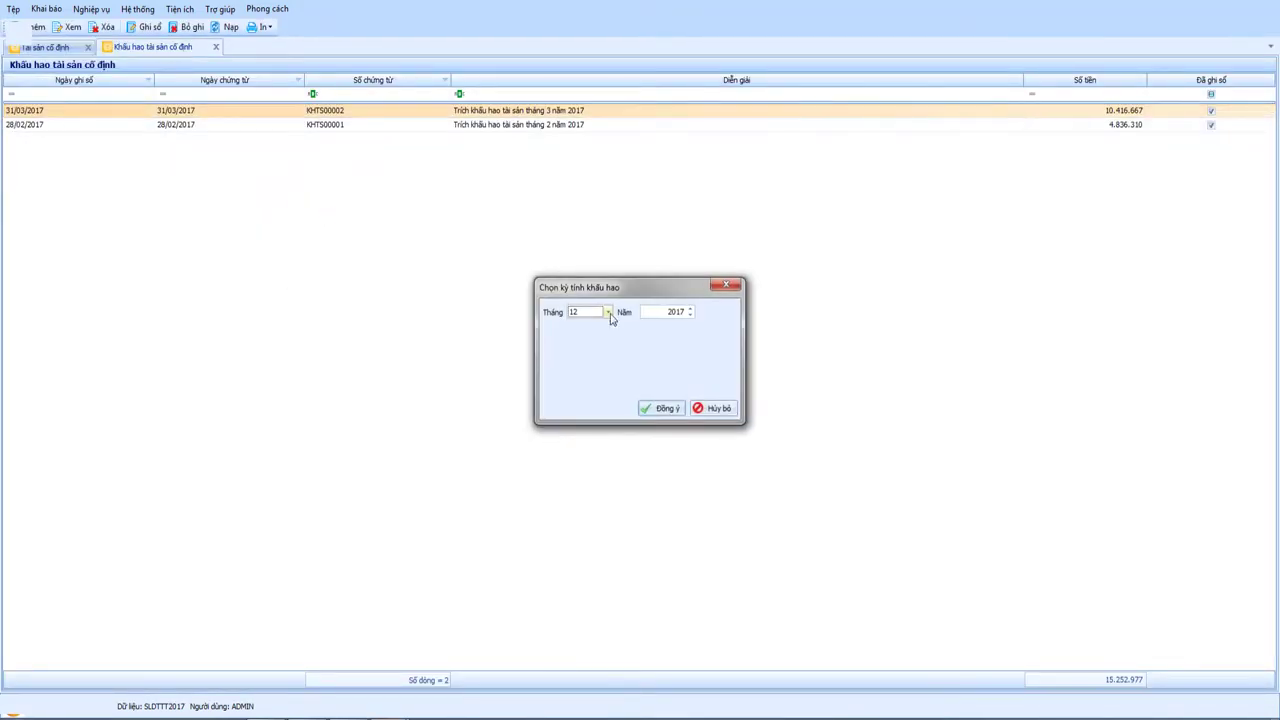
pyautogui.click(611, 313)
pyautogui.scroll(2, 606, 366)
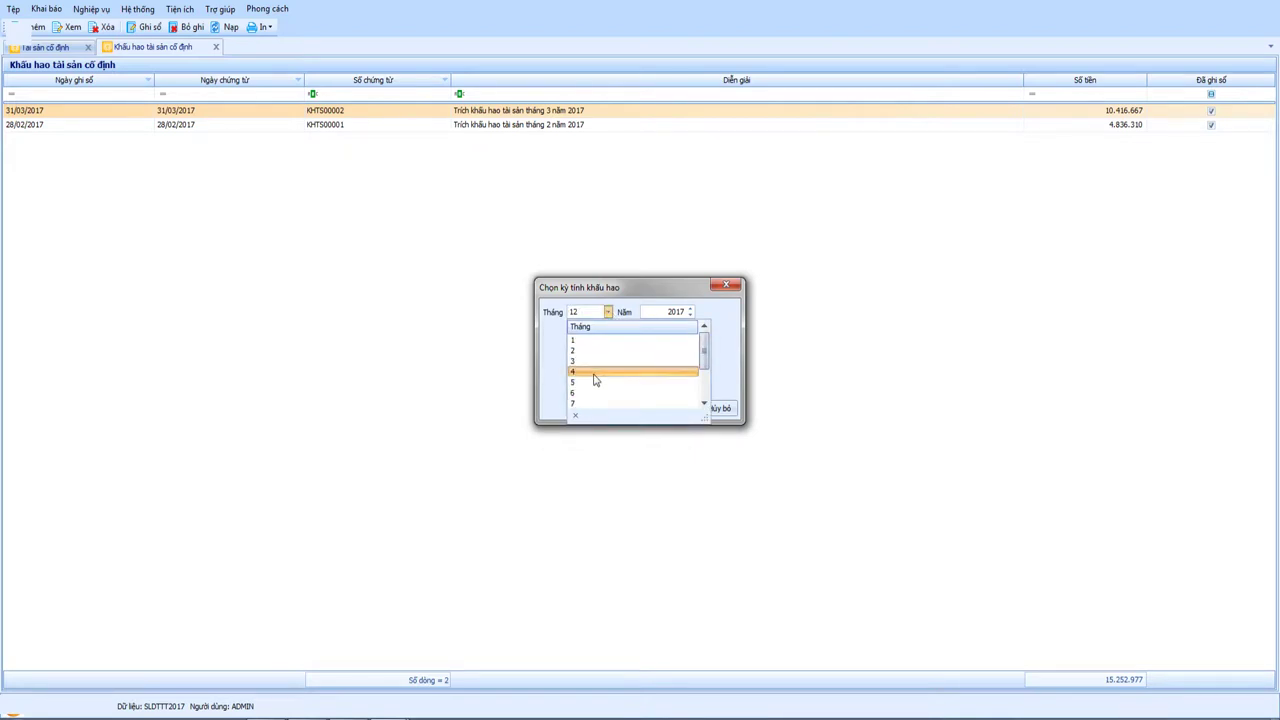
pyautogui.click(594, 373)
pyautogui.click(663, 411)
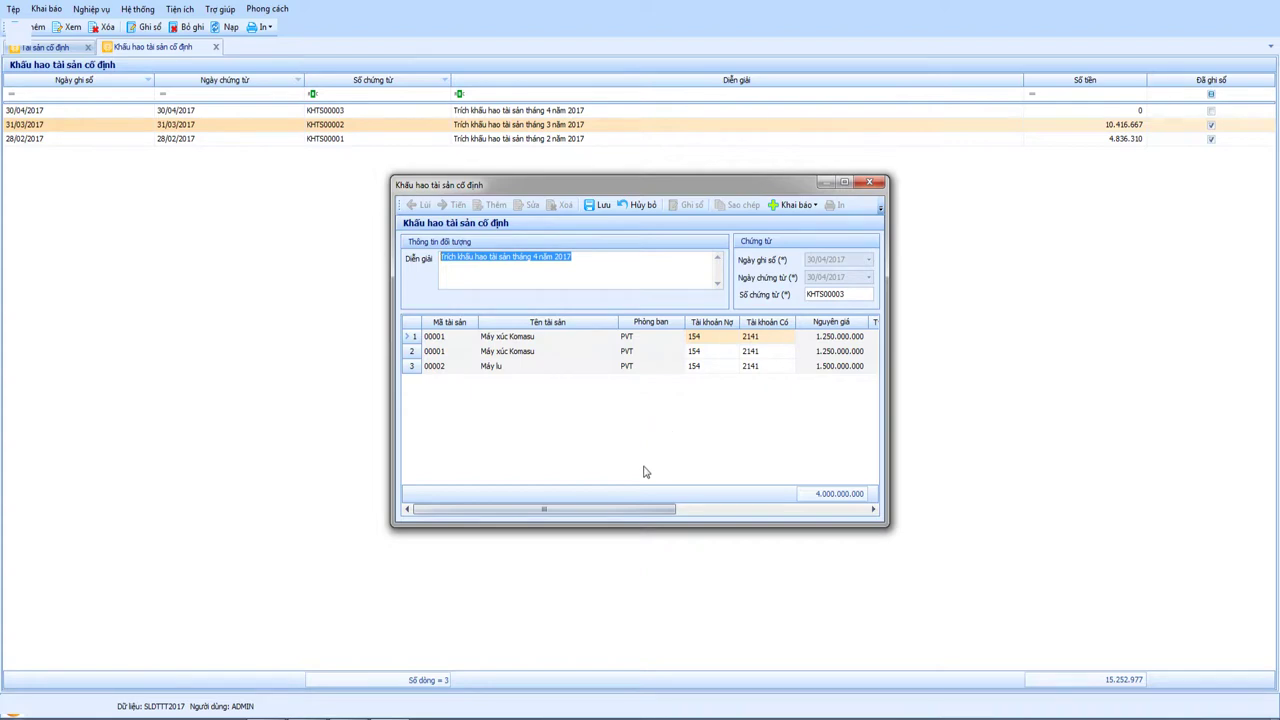
# - Review the two Máy xúc Komasu lines' depreciation values, cost items and cost objects in the April voucher
pyautogui.moveTo(564, 512)
pyautogui.mouseDown()
pyautogui.moveTo(781, 517)
pyautogui.moveTo(578, 515)
pyautogui.mouseUp()
pyautogui.click(527, 358)
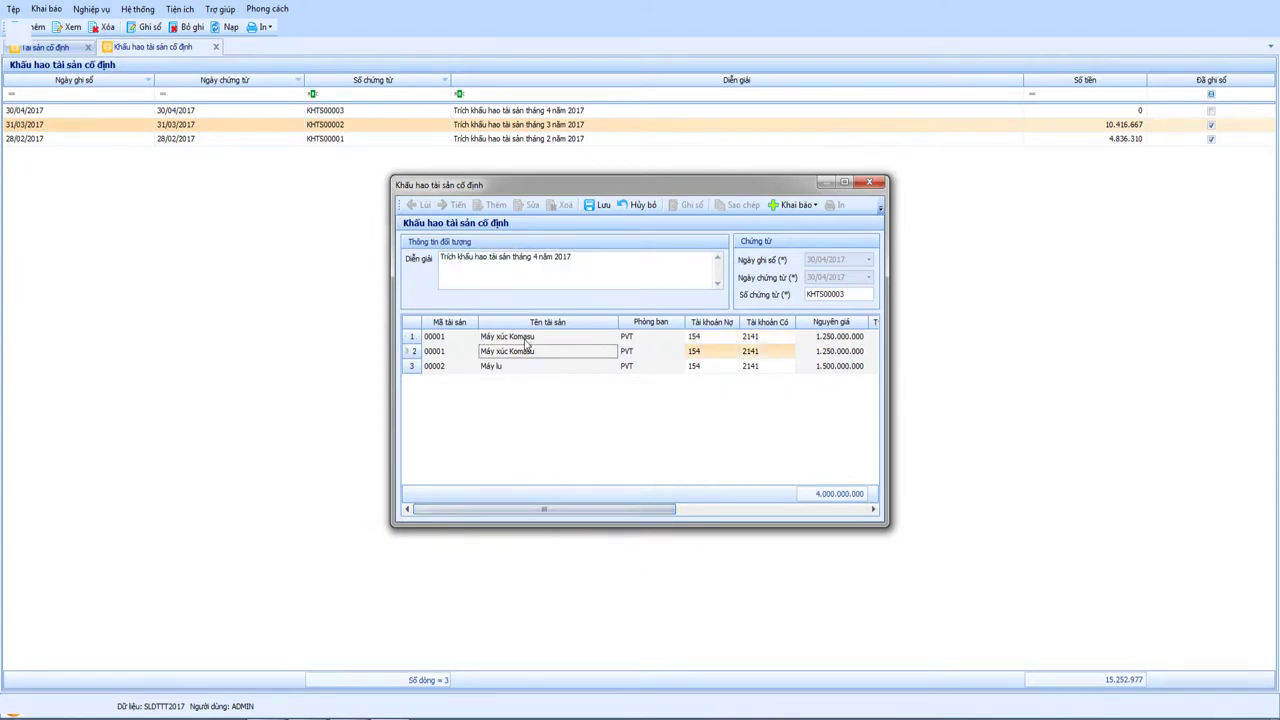
pyautogui.click(527, 343)
pyautogui.moveTo(543, 510); pyautogui.dragTo(738, 511)
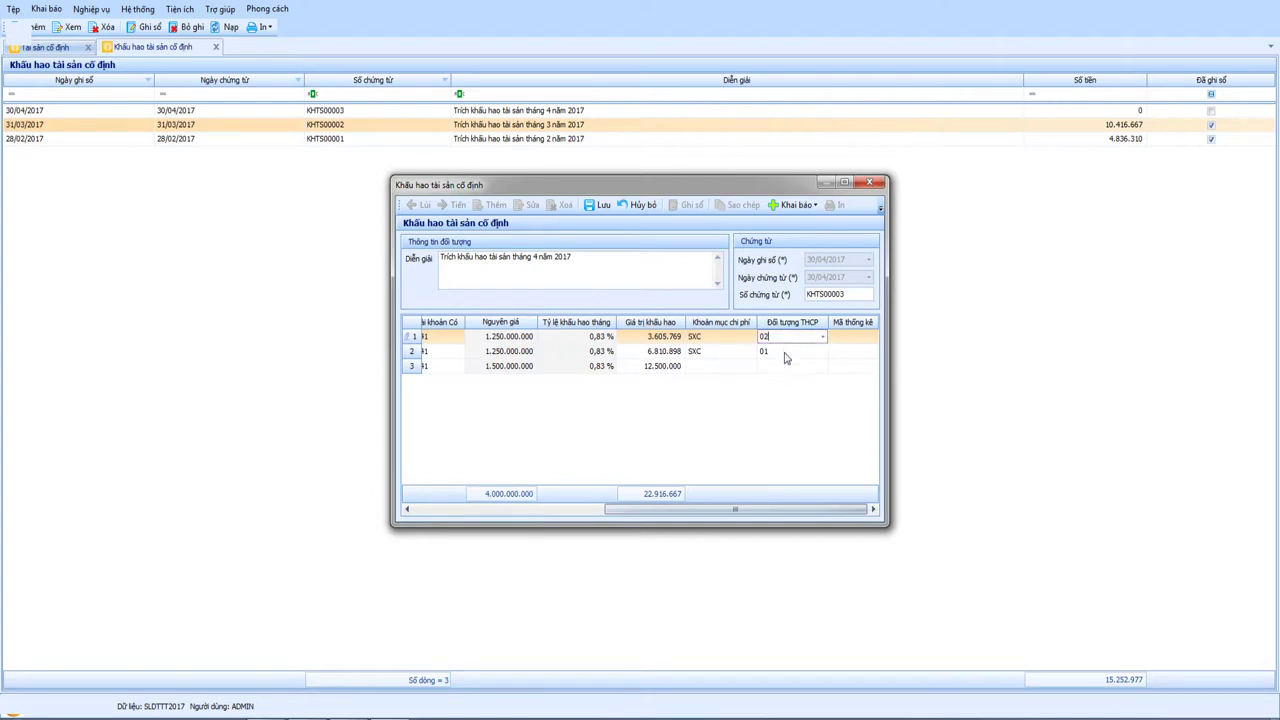
pyautogui.click(785, 352)
pyautogui.click(652, 351)
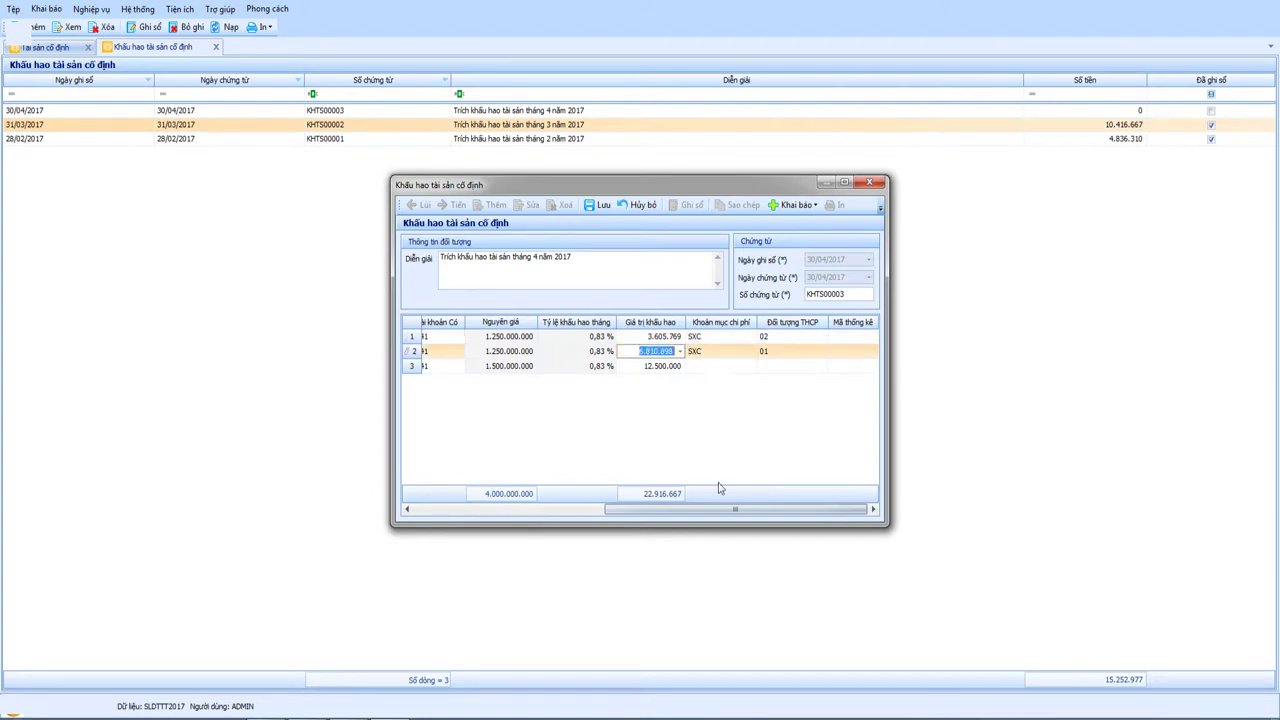
pyautogui.moveTo(724, 511)
pyautogui.mouseDown()
pyautogui.moveTo(528, 528)
pyautogui.moveTo(737, 517)
pyautogui.mouseUp()
pyautogui.click(645, 337)
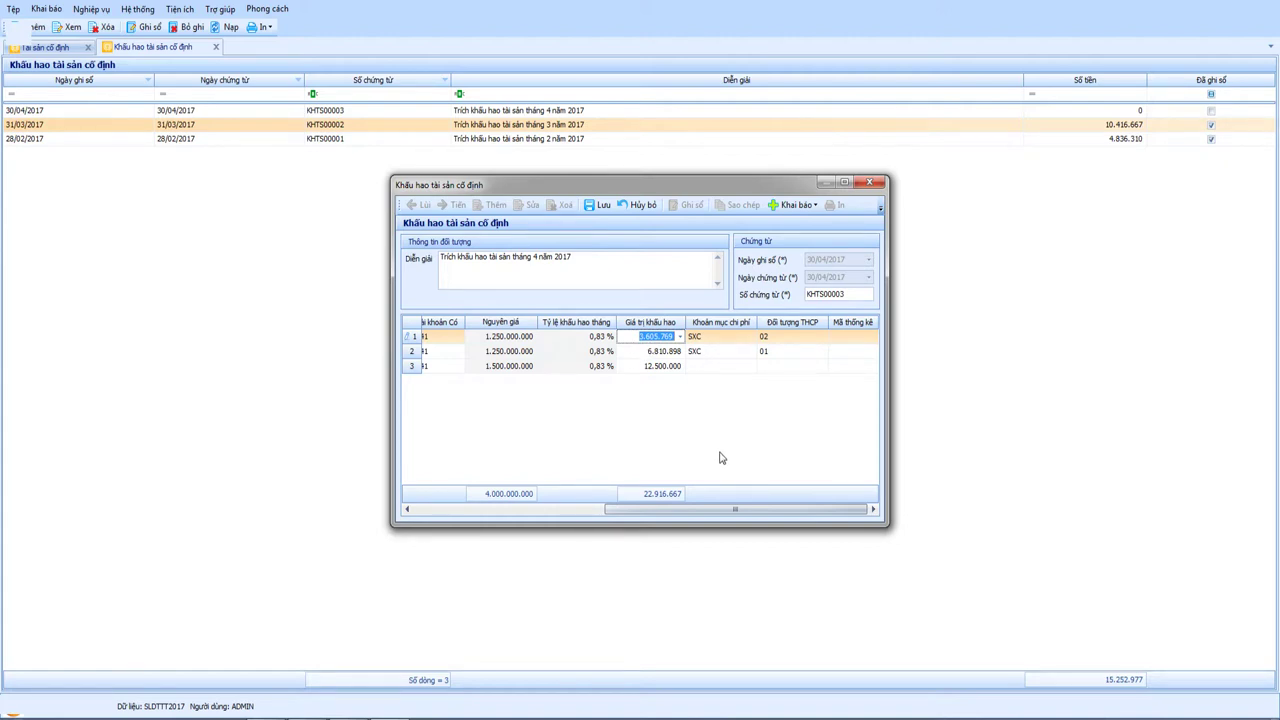
pyautogui.moveTo(727, 510); pyautogui.dragTo(682, 513)
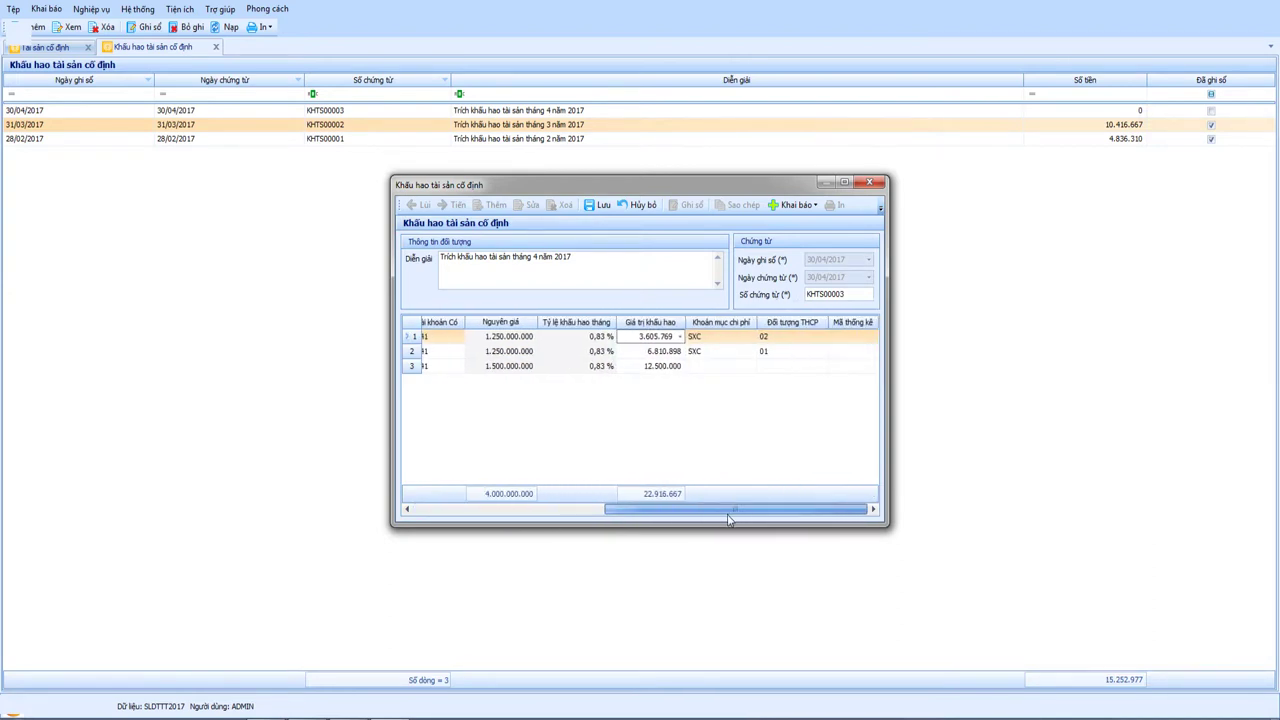
# - Set the Máy lu line's cost item to SXC, then save and close the April depreciation voucher
pyautogui.click(535, 367)
pyautogui.click(779, 367)
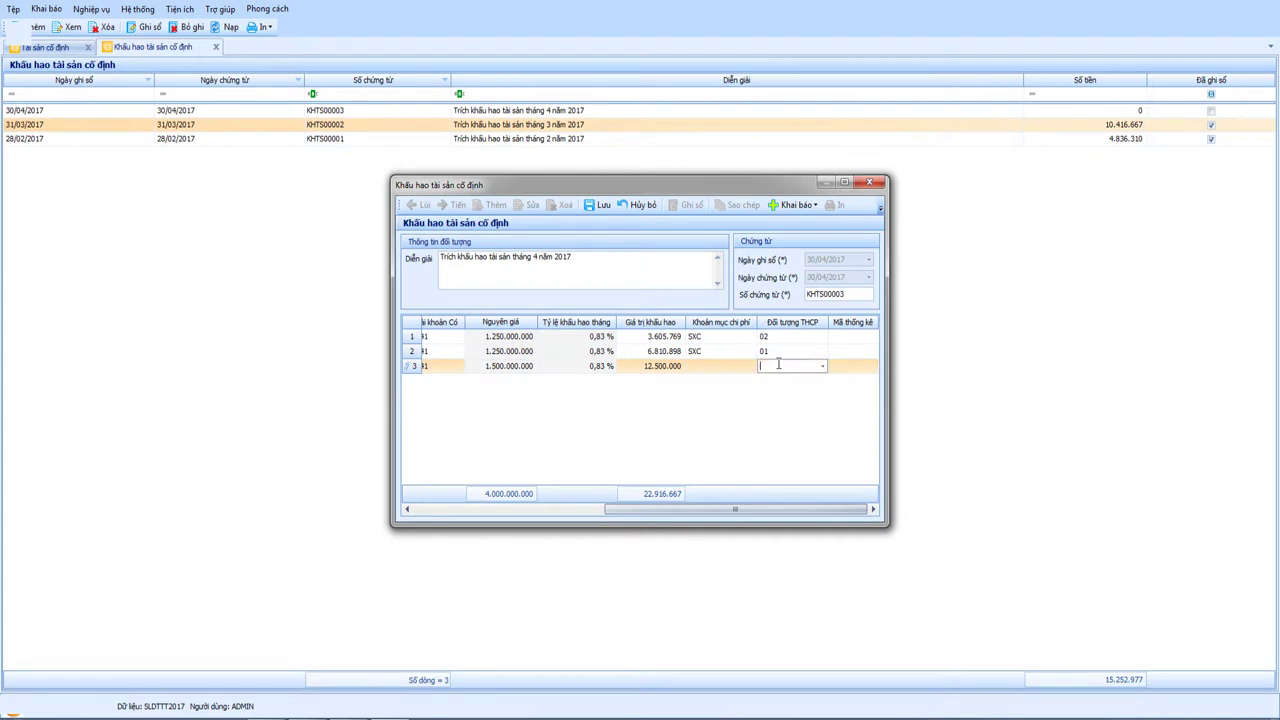
pyautogui.click(749, 367)
pyautogui.click(751, 367)
pyautogui.click(750, 440)
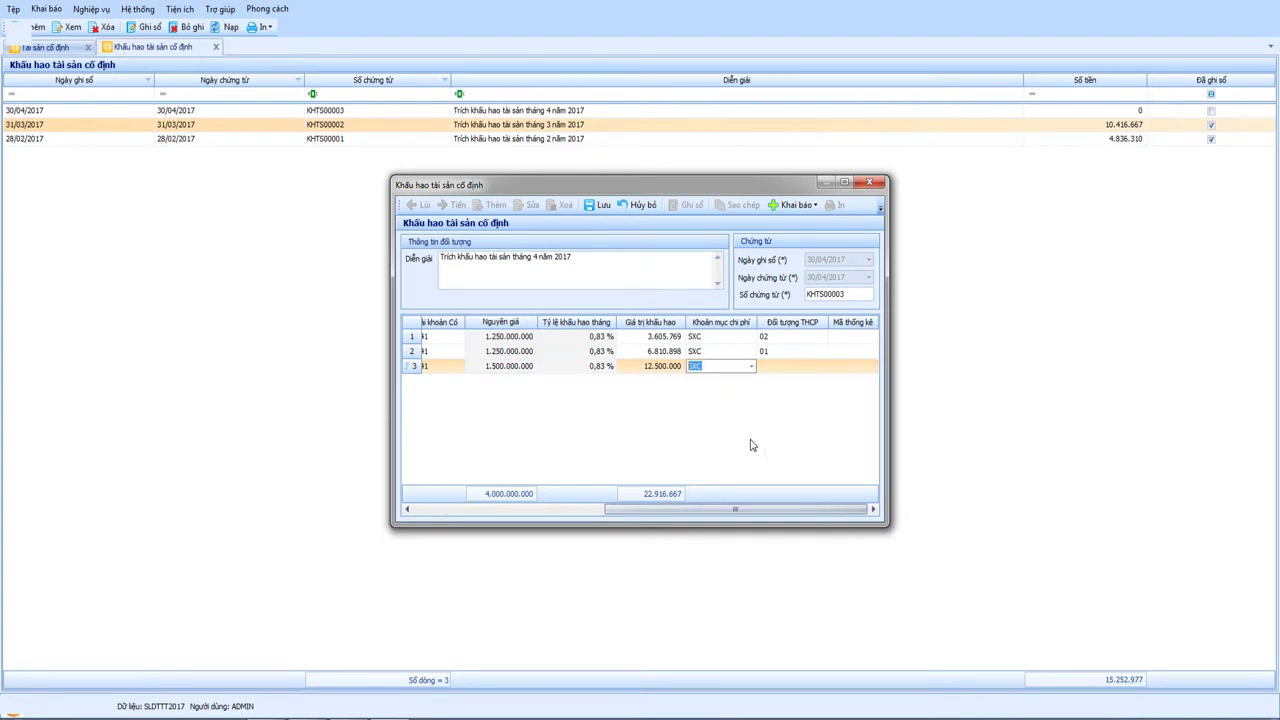
pyautogui.moveTo(735, 512); pyautogui.dragTo(772, 521)
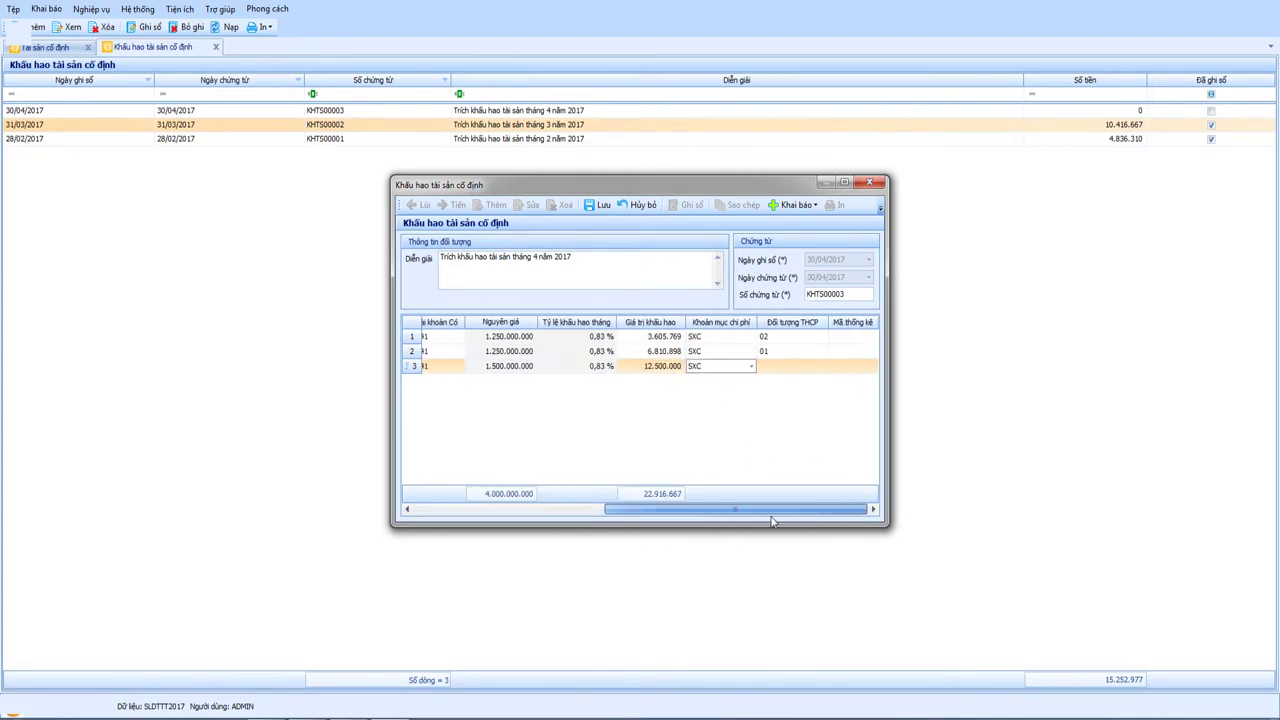
pyautogui.click(603, 205)
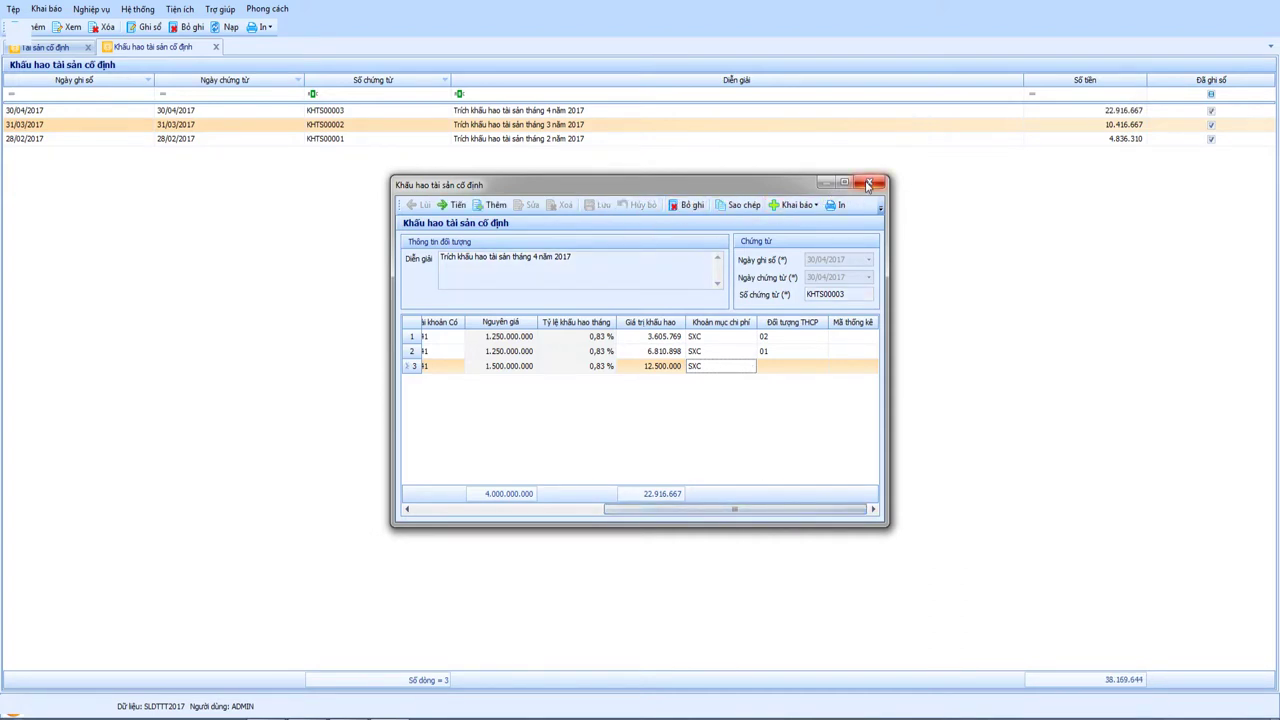
pyautogui.moveTo(732, 512); pyautogui.dragTo(491, 529)
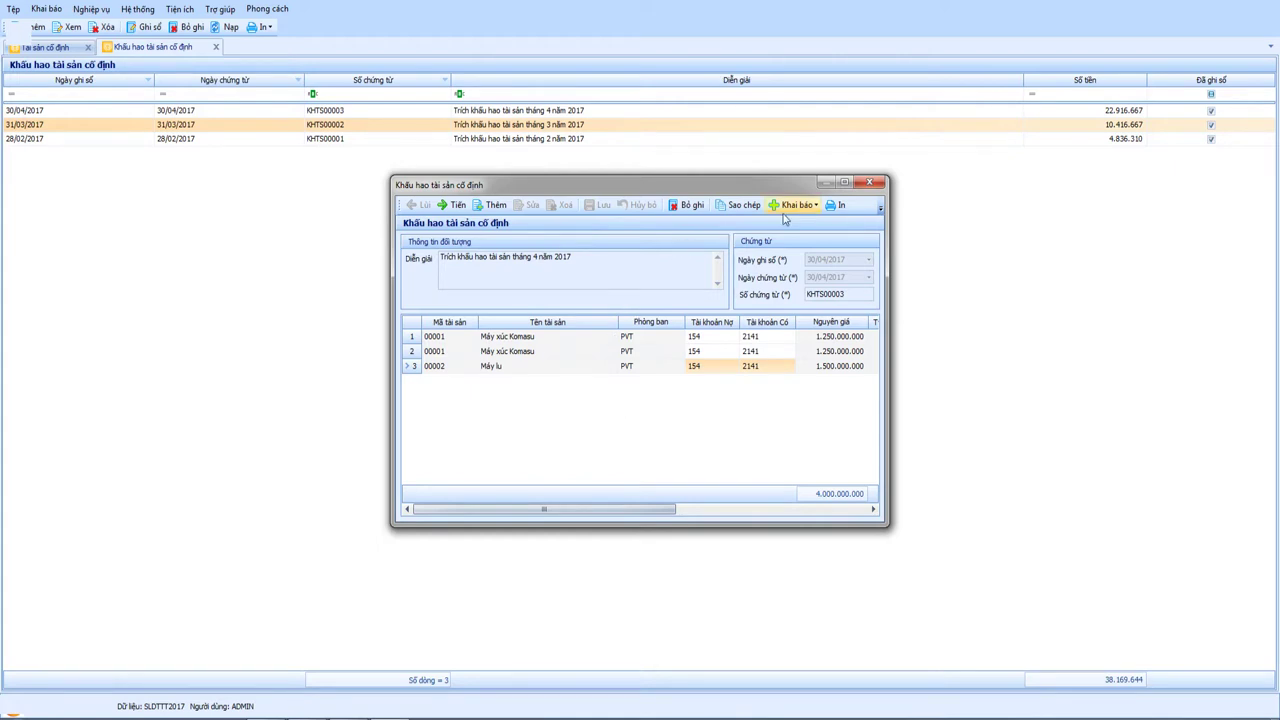
pyautogui.click(869, 183)
# - Switch to the Word notes and highlight the "Sản xuất sản phẩm:" line under the asset depreciation heading
pyautogui.hotkey('alt', 'Tab')
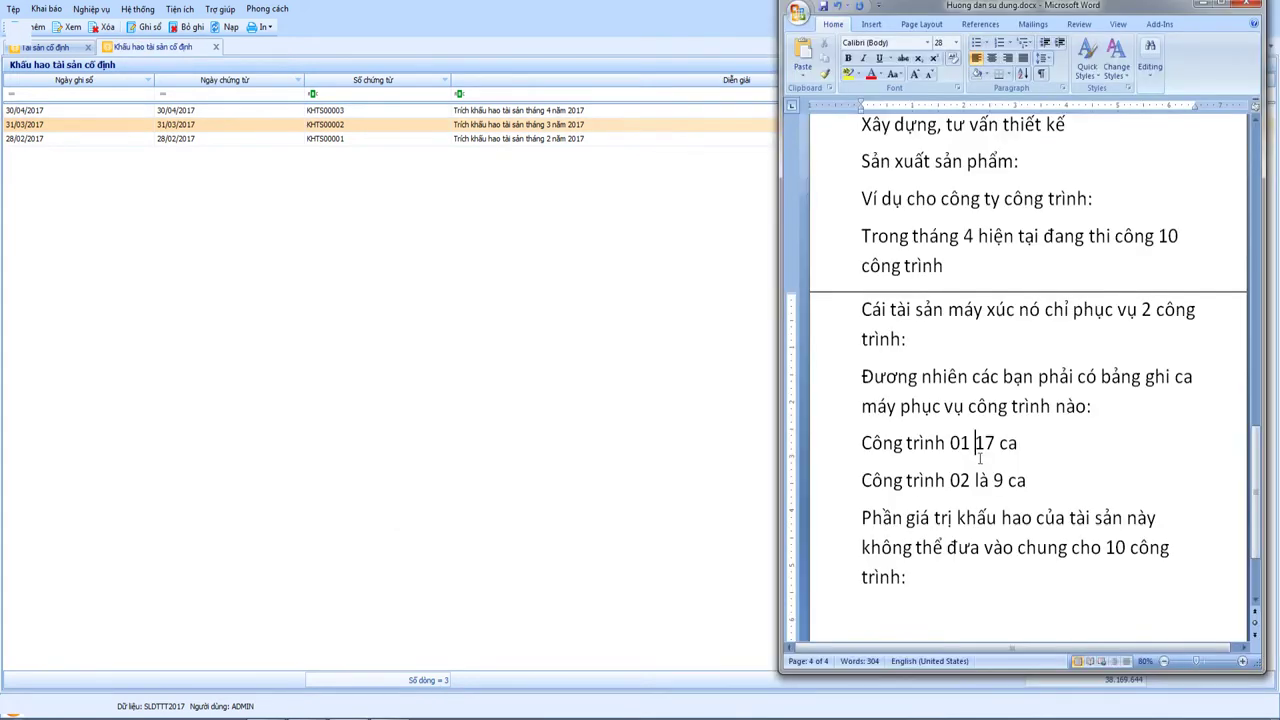
pyautogui.scroll(2, 907, 313)
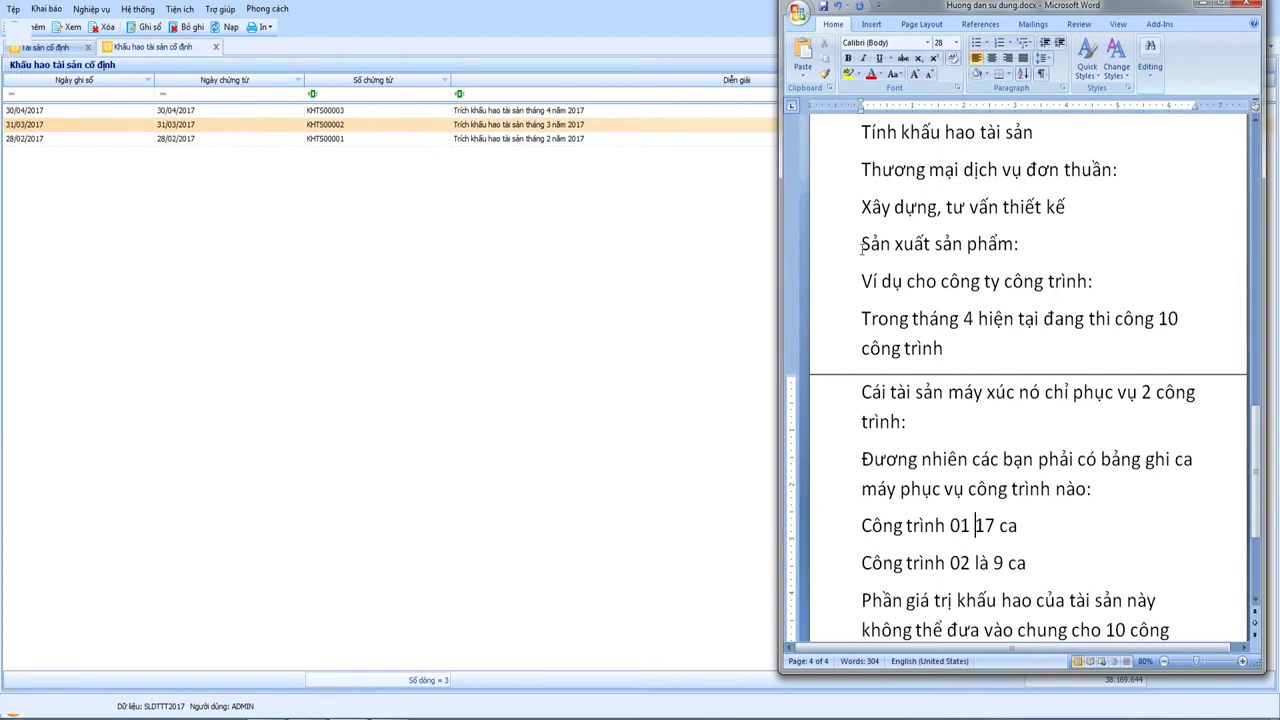
pyautogui.moveTo(862, 247); pyautogui.dragTo(1026, 246)
pyautogui.click(932, 247)
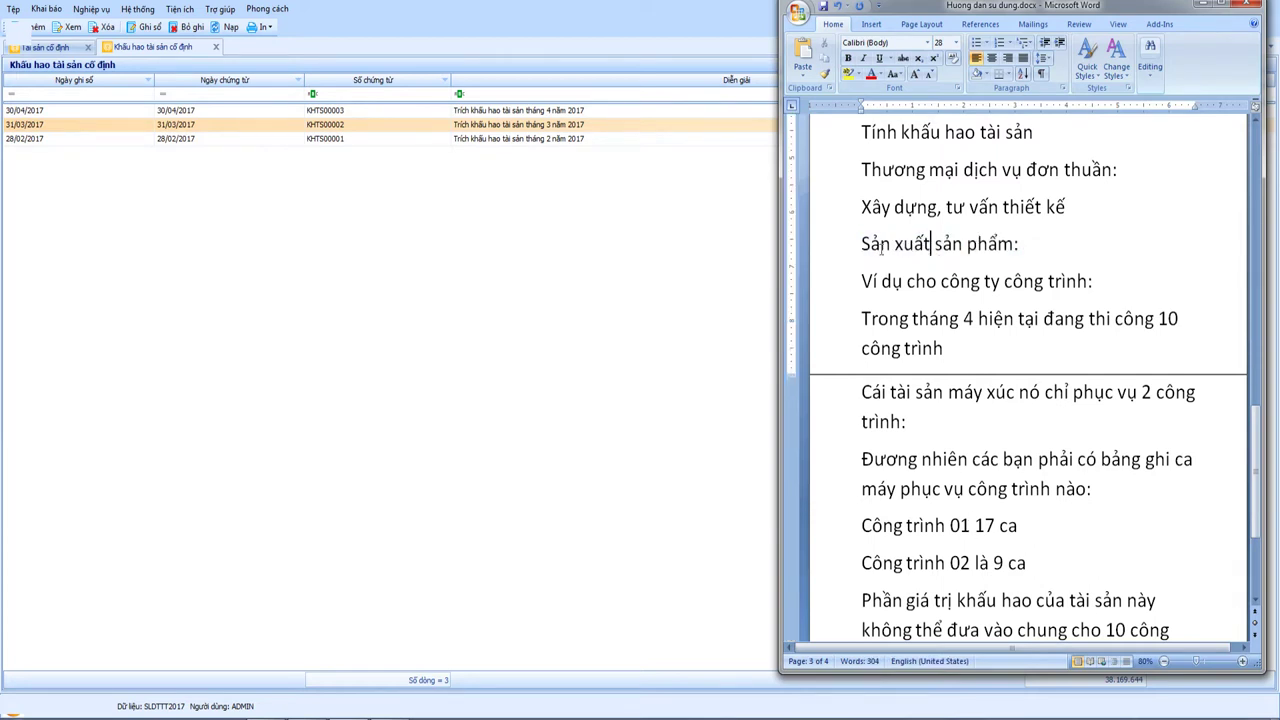
pyautogui.moveTo(862, 244)
pyautogui.mouseDown()
pyautogui.moveTo(1028, 247)
pyautogui.moveTo(866, 245)
pyautogui.mouseUp()
pyautogui.click(1032, 247)
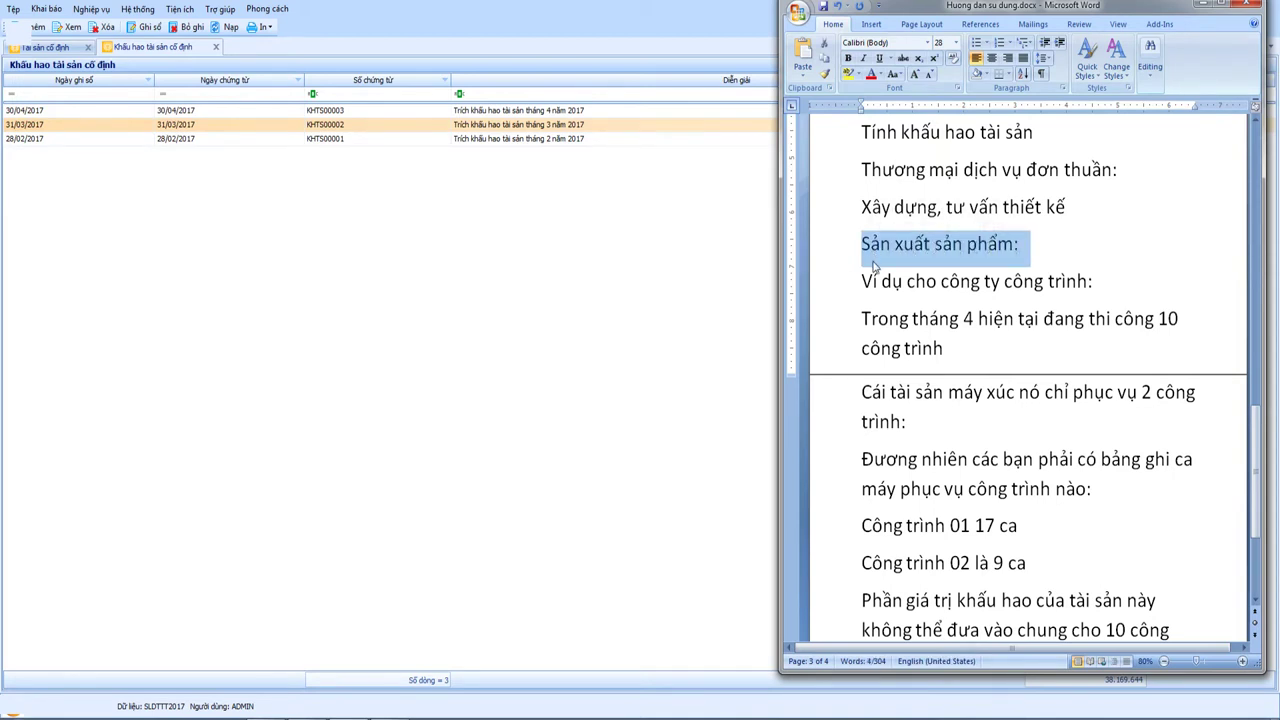
pyautogui.click(900, 283)
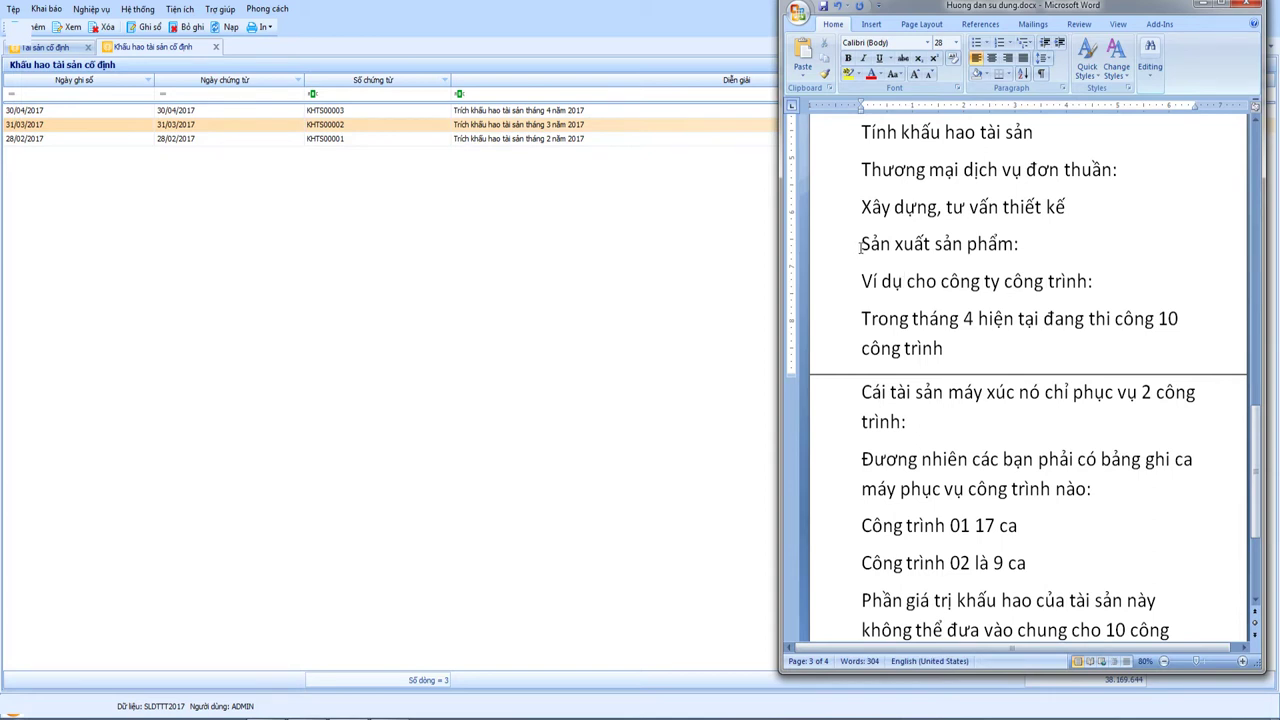
pyautogui.moveTo(862, 245); pyautogui.dragTo(1033, 241)
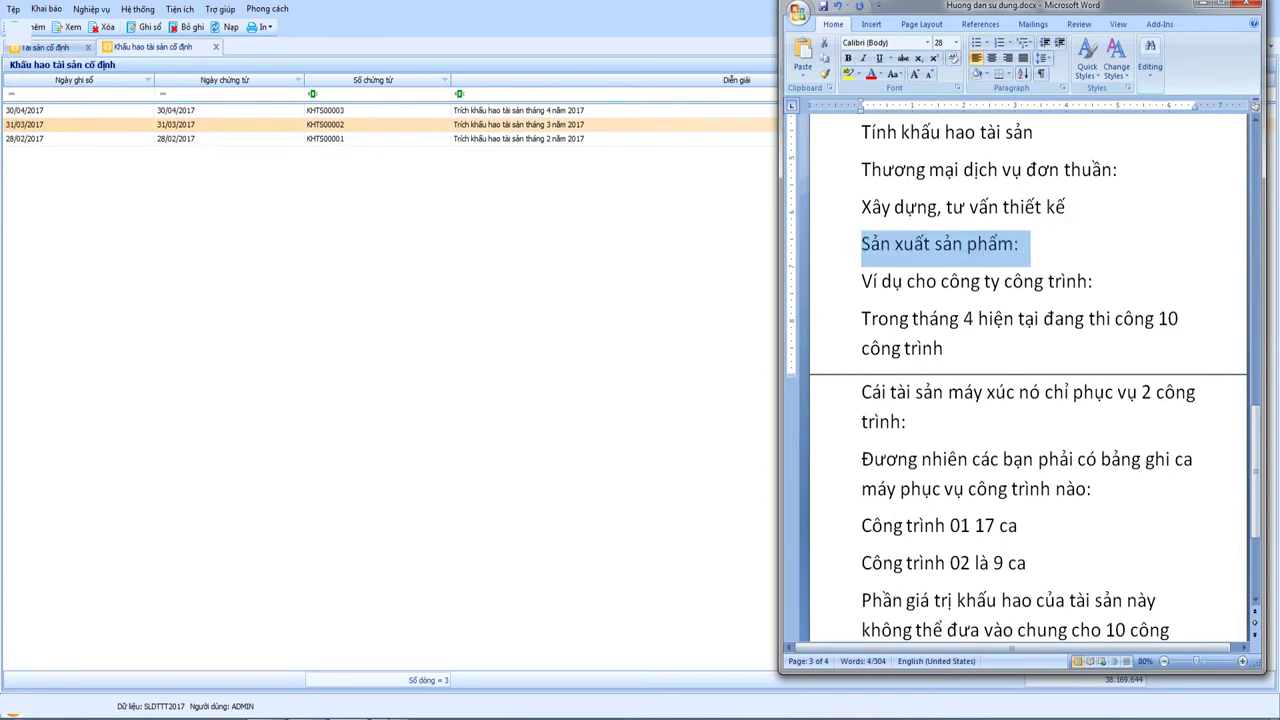
pyautogui.click(929, 249)
pyautogui.moveTo(1025, 245); pyautogui.dragTo(862, 245)
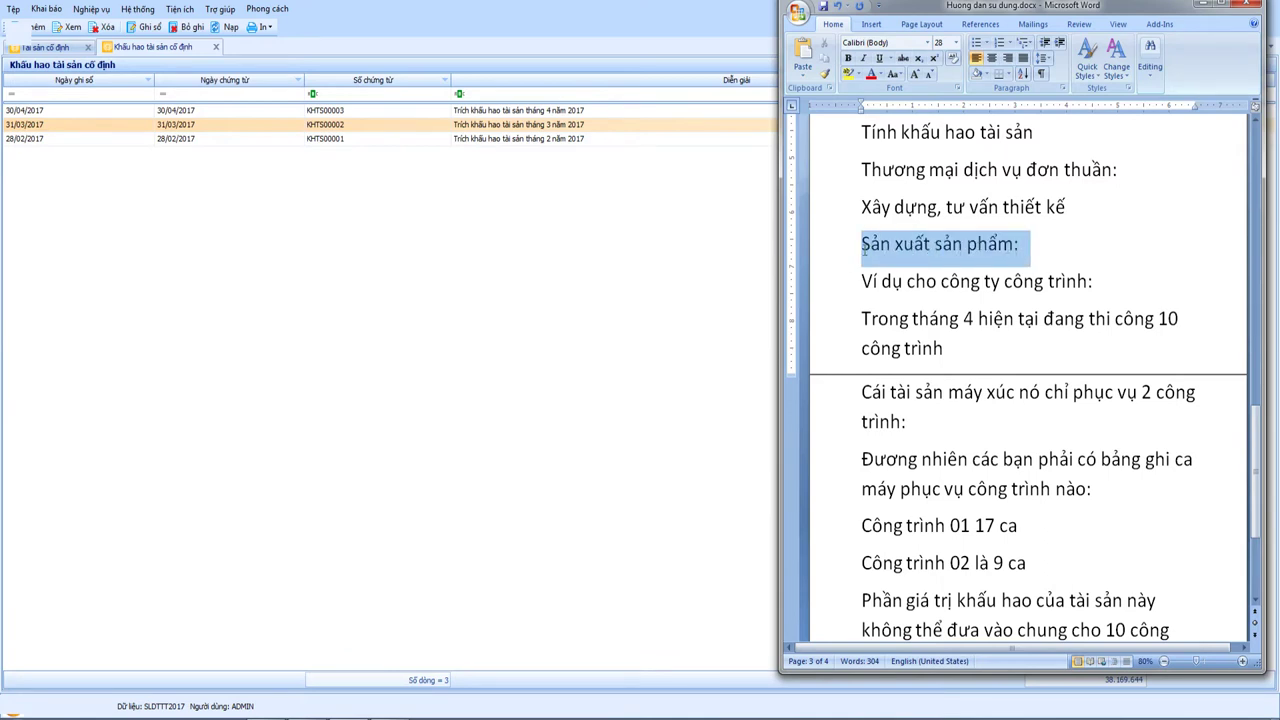
pyautogui.click(915, 248)
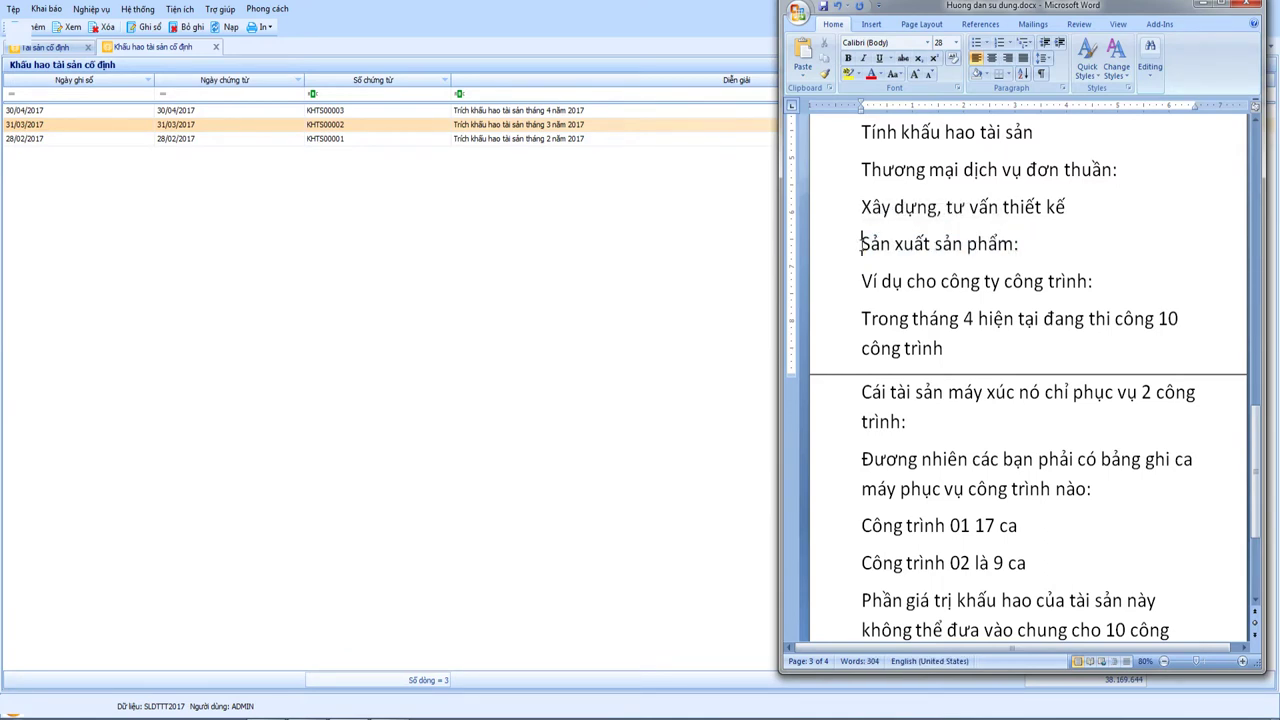
pyautogui.moveTo(862, 243); pyautogui.dragTo(1030, 247)
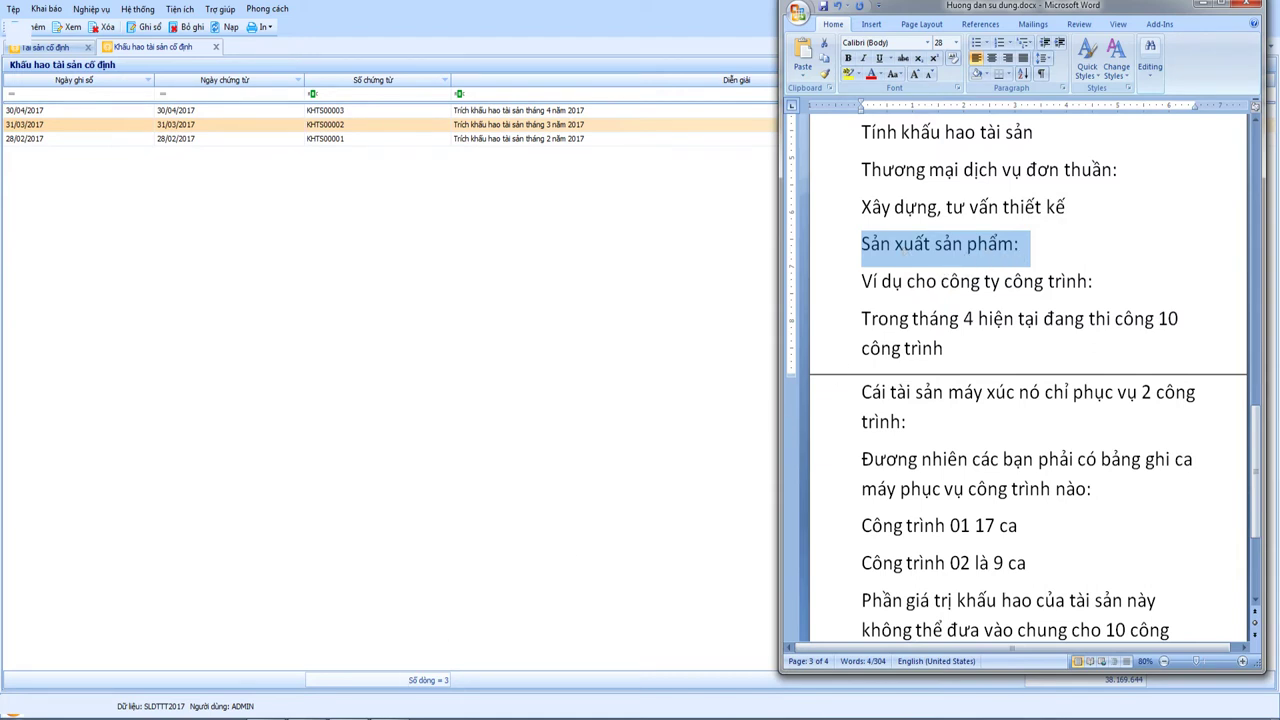
# - Back in the accounting software, check the debit accounts in the April depreciation voucher, then close it and the voucher list
pyautogui.click(452, 443)
pyautogui.click(366, 116)
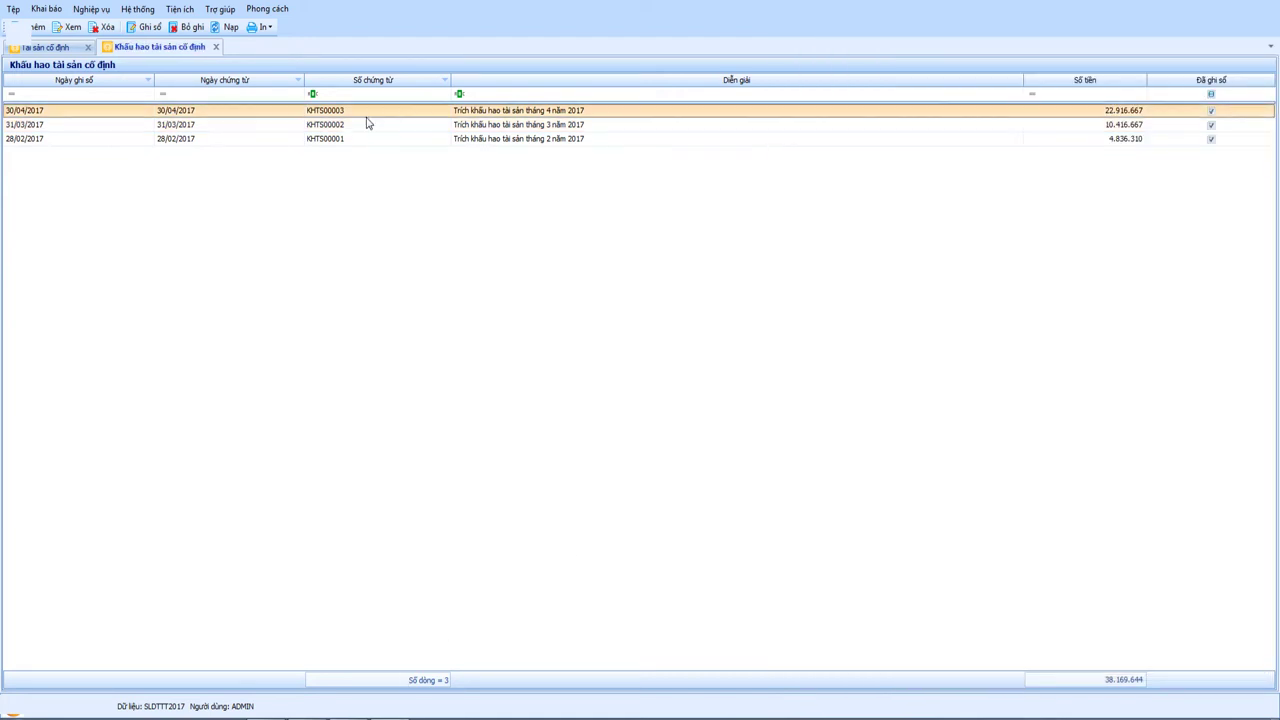
pyautogui.doubleClick(366, 117)
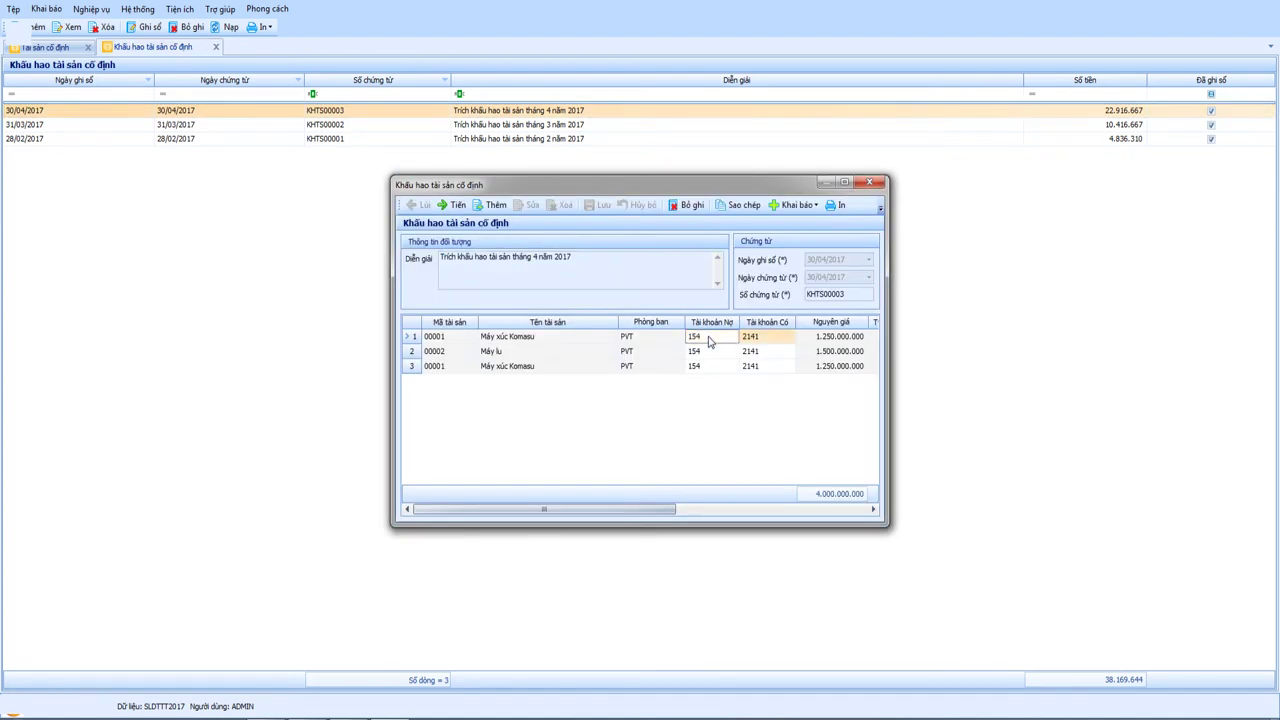
pyautogui.click(708, 352)
pyautogui.click(708, 367)
pyautogui.click(707, 352)
pyautogui.click(708, 367)
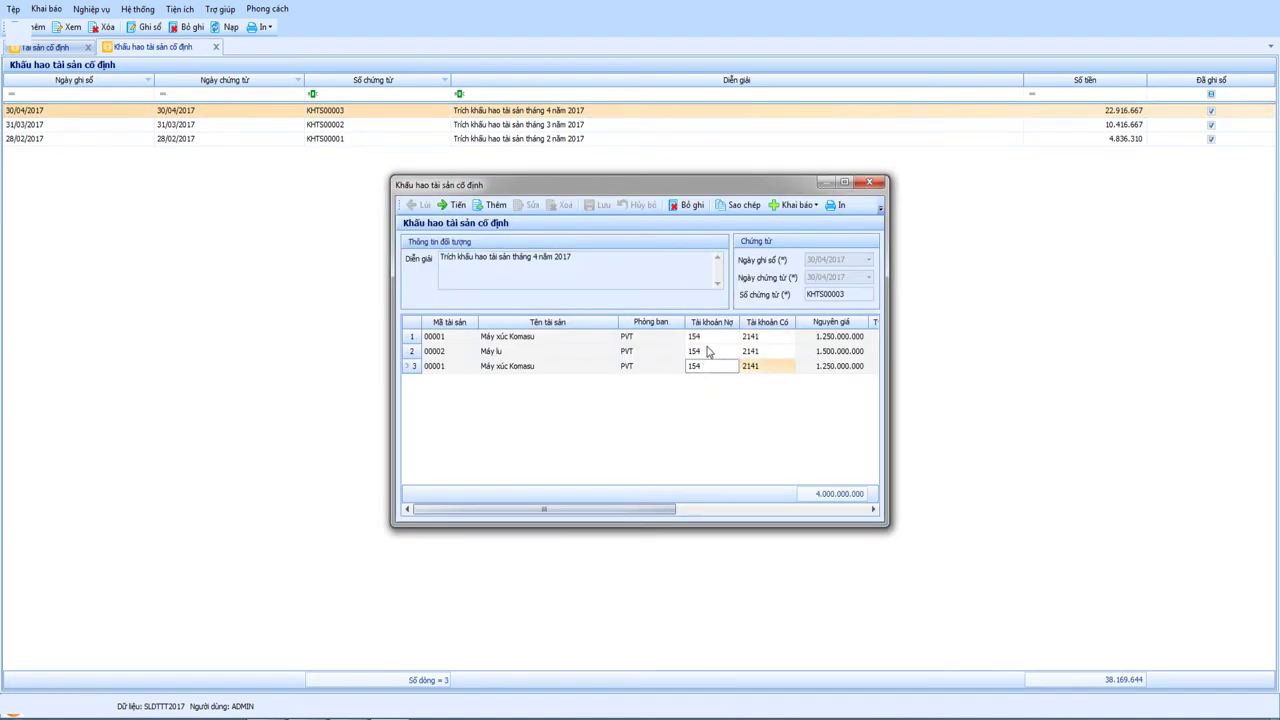
pyautogui.click(720, 337)
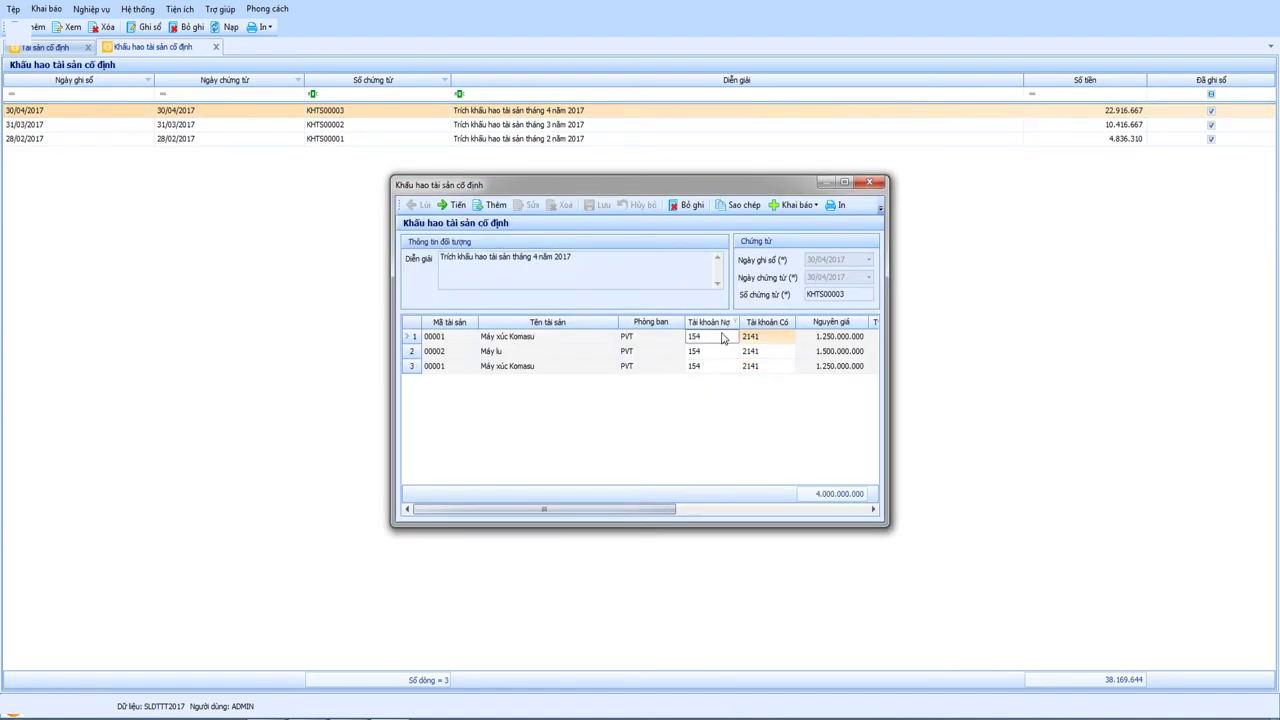
pyautogui.click(870, 185)
pyautogui.click(215, 47)
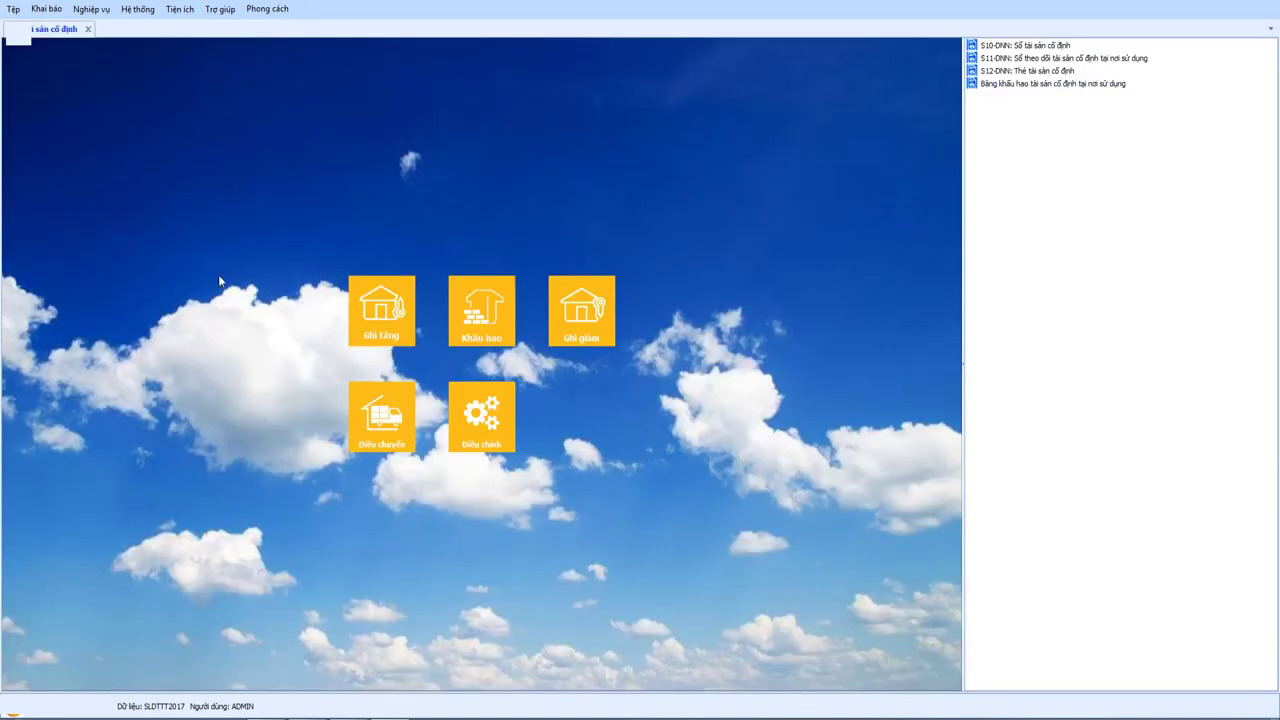